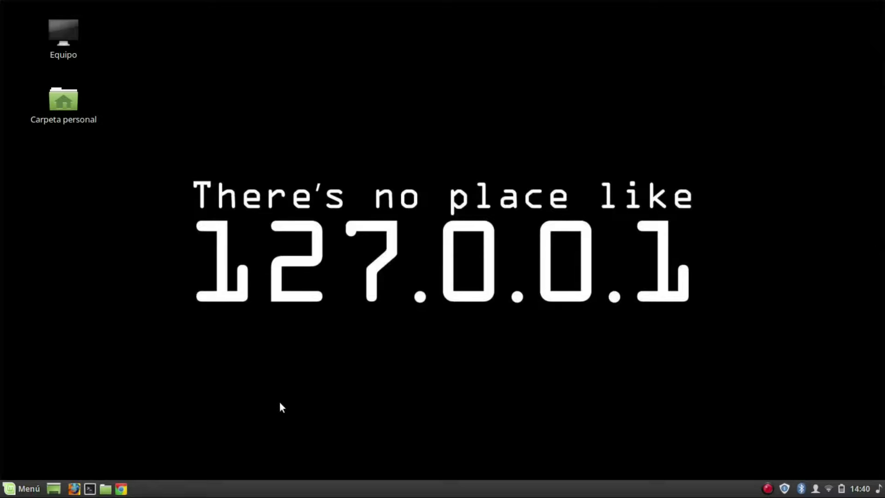
- Open the official VMware site in Chrome from a web search for VMWARE, and dismiss its cookie and location prompts
click(125, 489)
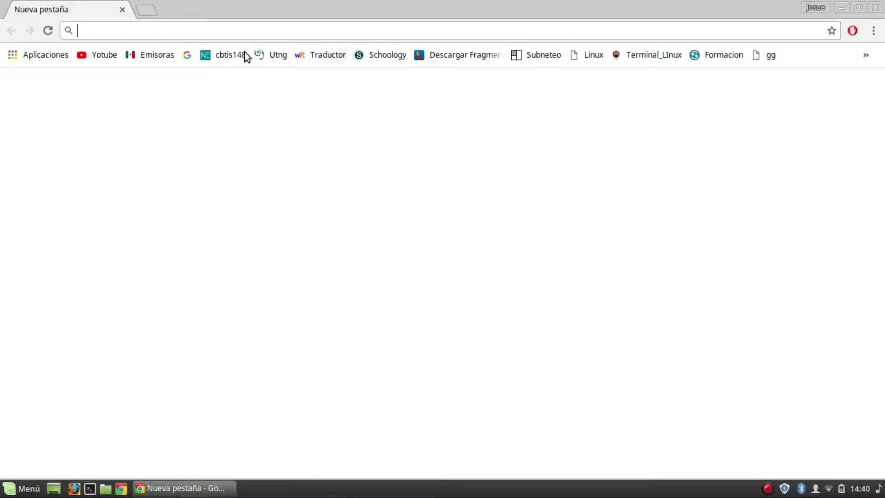
text(VMWARE)
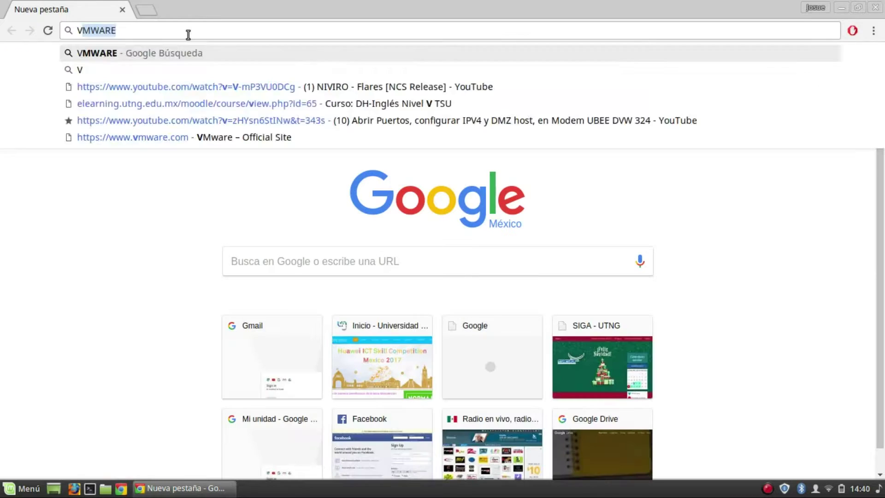
key(Return)
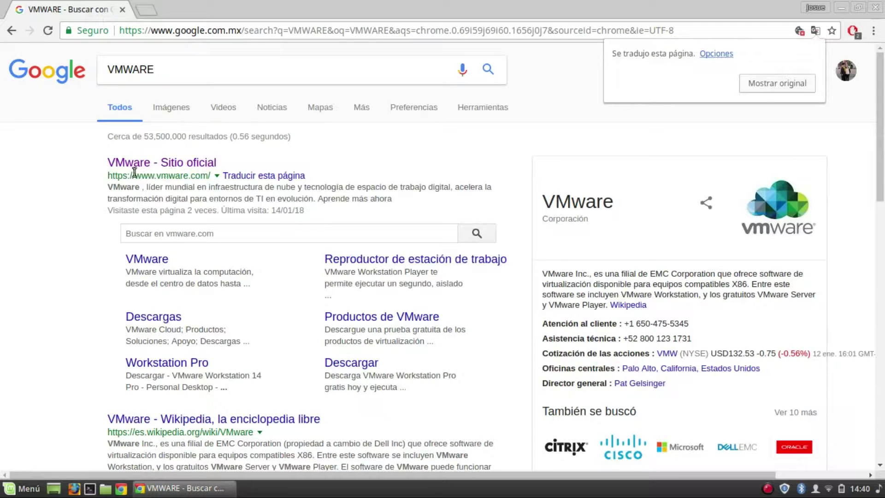
click(189, 164)
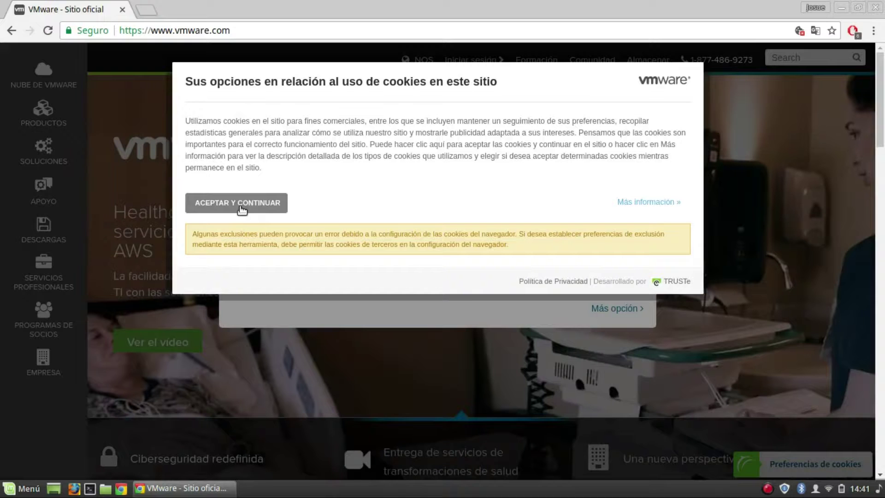
click(241, 210)
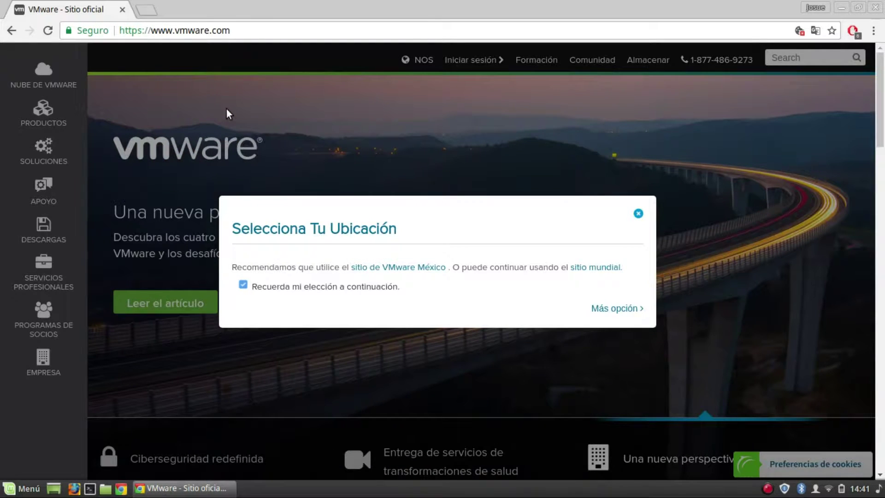
click(127, 144)
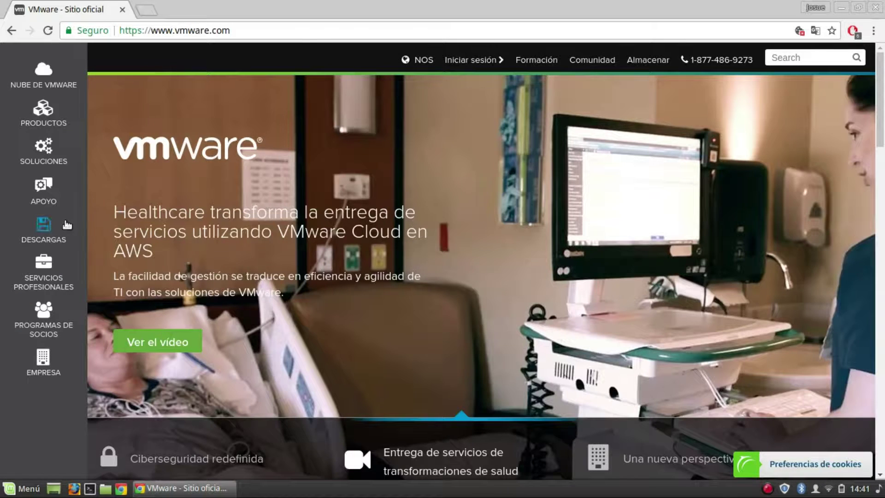
- Download VMware Workstation 14.1.1 Player for 64-bit Linux from the site's free product downloads
click(44, 230)
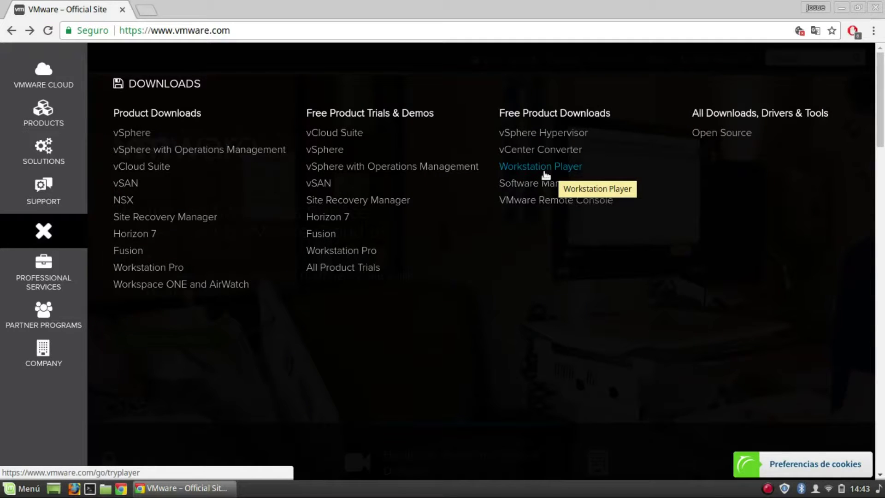
click(544, 172)
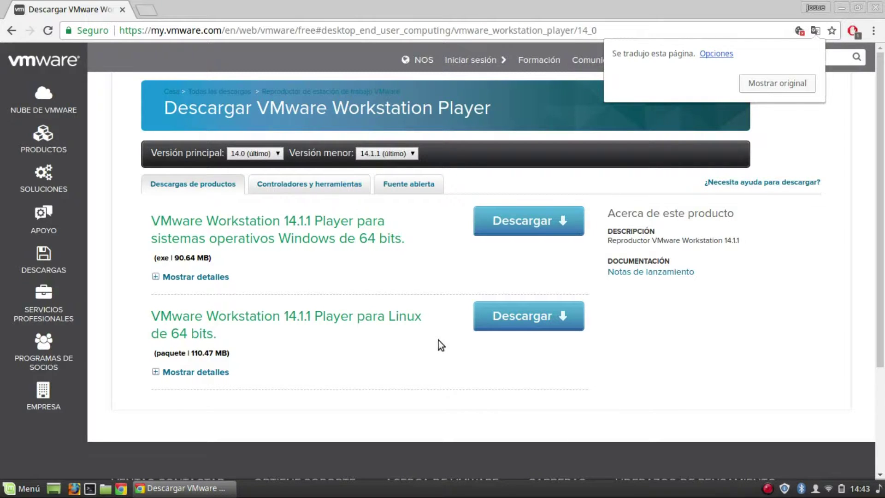
click(533, 317)
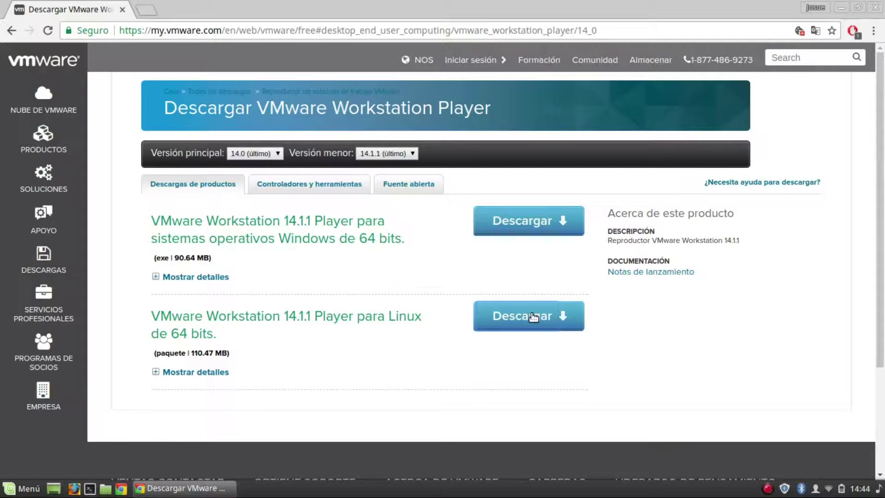
click(532, 313)
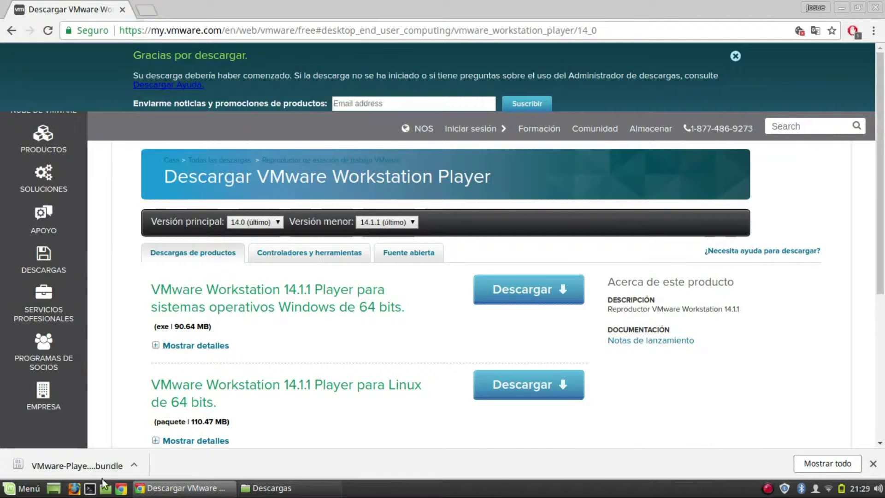
- Switch to a new terminal, run uname -a, and maximize the terminal window
click(89, 489)
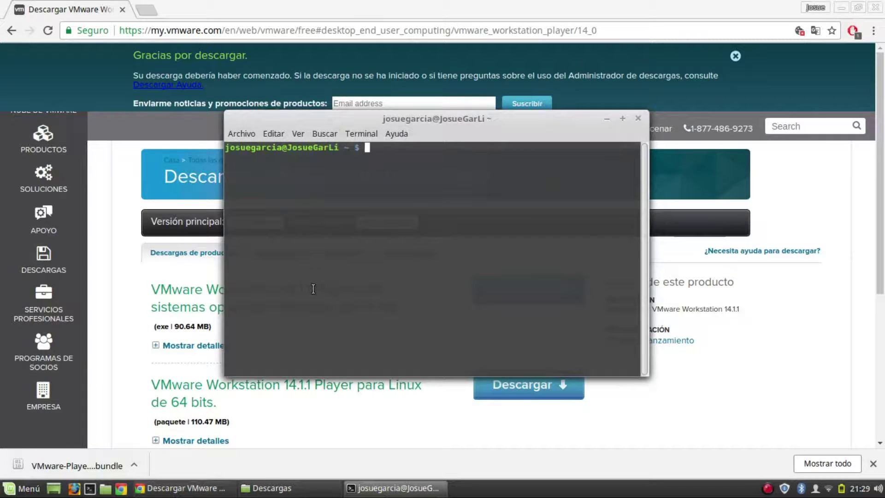
text(uname -a)
key(Return)
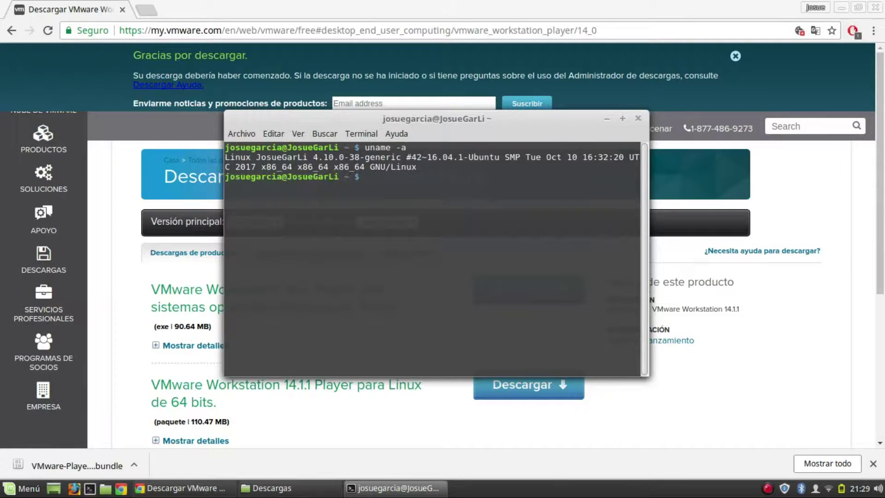
click(622, 118)
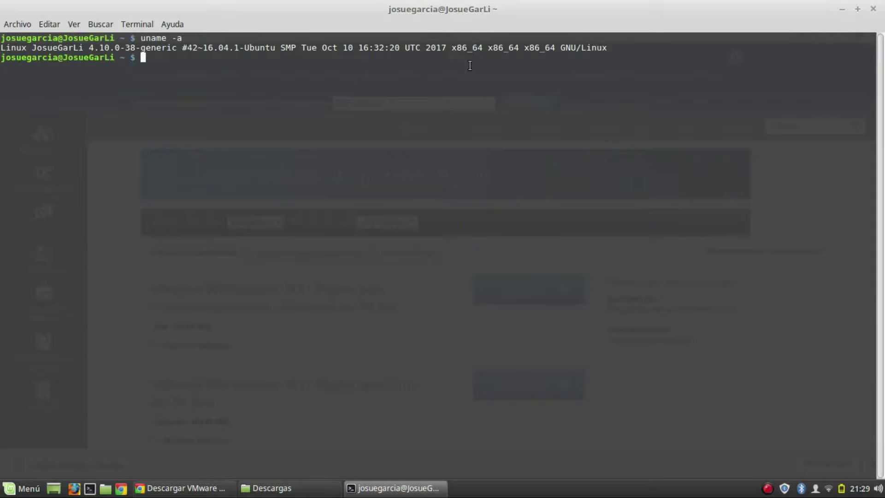
- Highlight the architecture fields in the uname output to check whether the system is 64-bit
drag(446, 47, 558, 48)
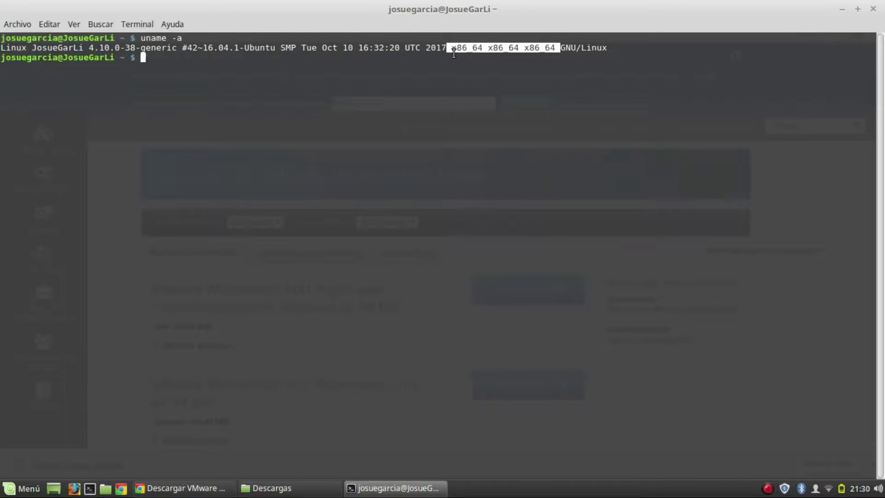
click(498, 51)
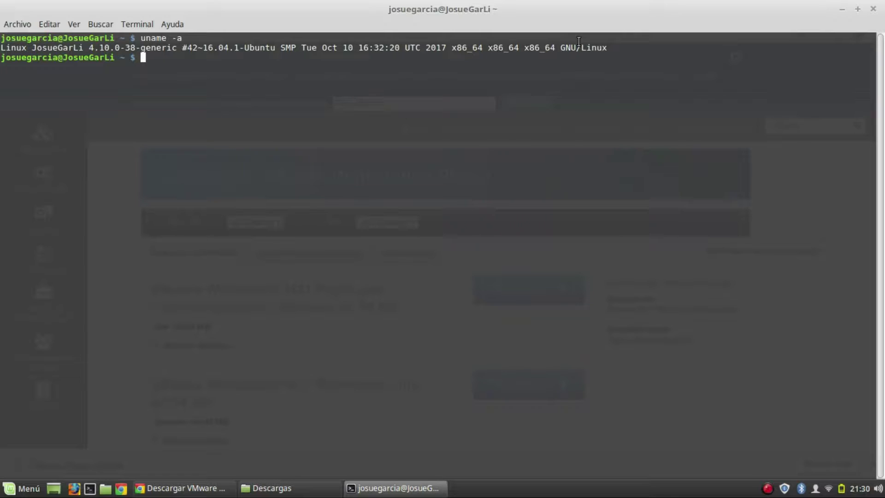
mouse_move(560, 50)
mouse_down()
mouse_move(451, 48)
mouse_move(560, 48)
mouse_up()
click(453, 49)
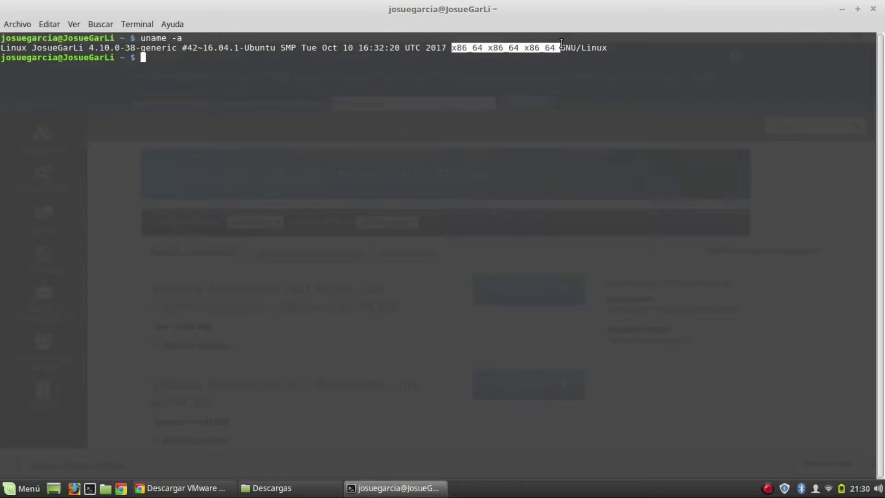
triple_click(645, 42)
click(746, 66)
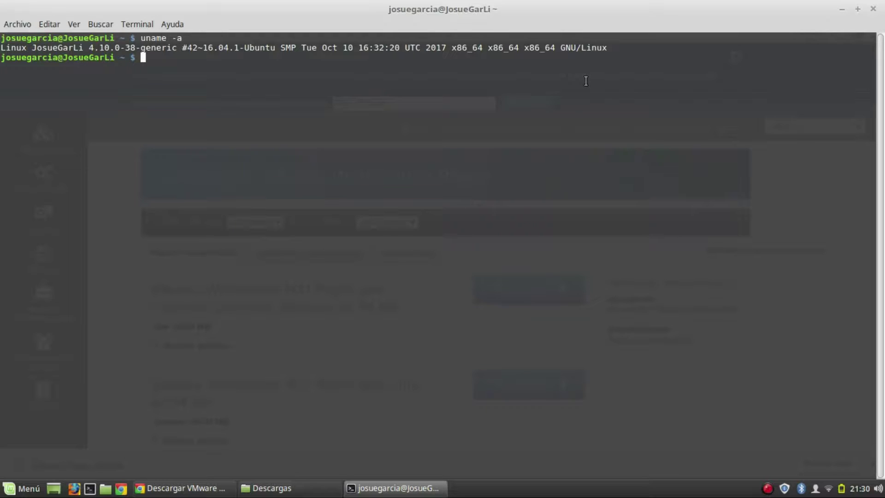
- Change to the Descargas directory and list its contents with ll
text(cd DEs)
key(BackSpace)
key(BackSpace)
text(escargas)
key(Return)
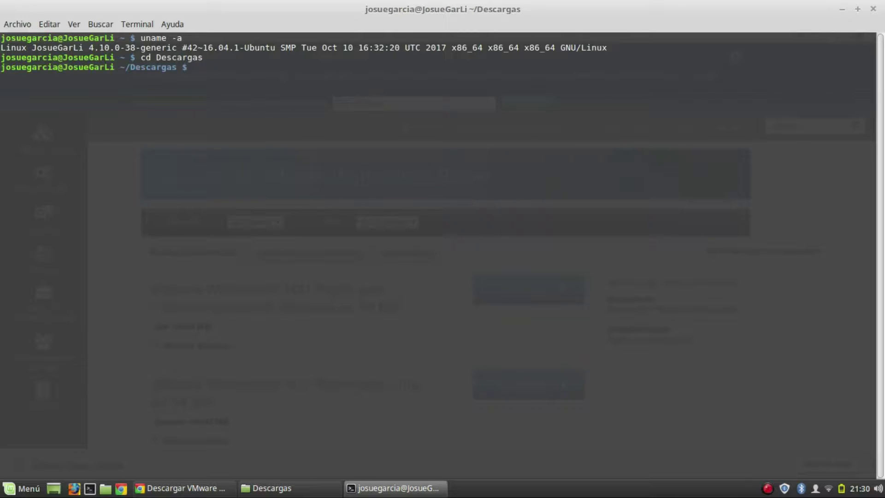
text(ll)
key(Return)
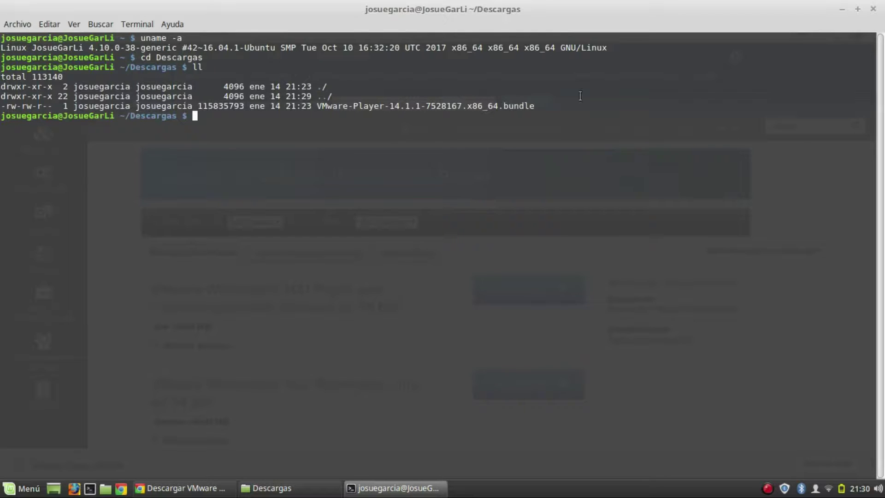
- Examine the file permissions of the VMware Player bundle in the directory listing
drag(579, 106, 2, 102)
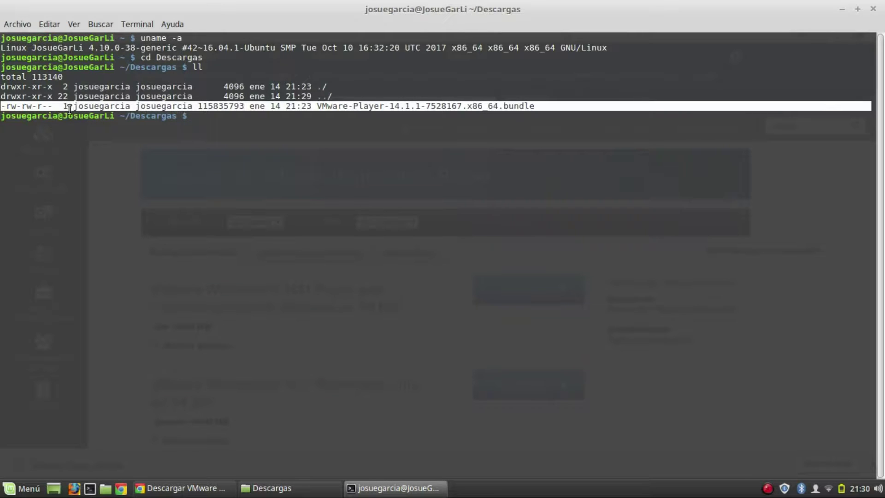
click(166, 107)
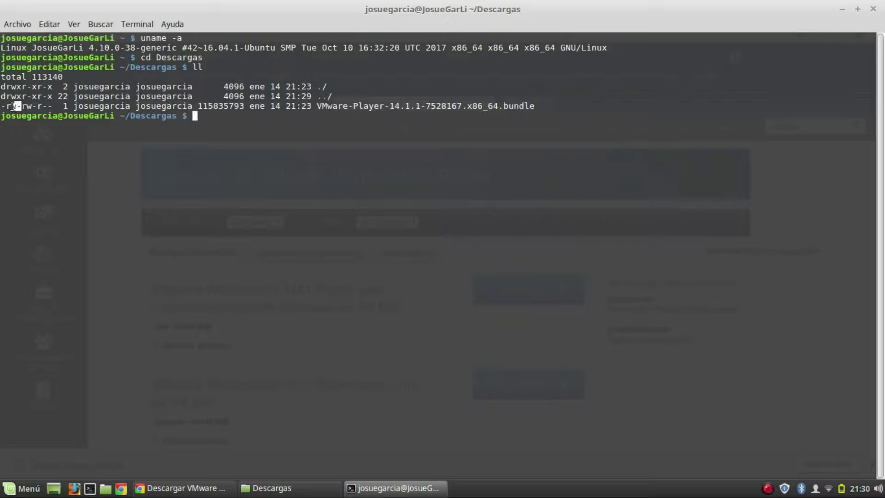
drag(28, 106, 53, 106)
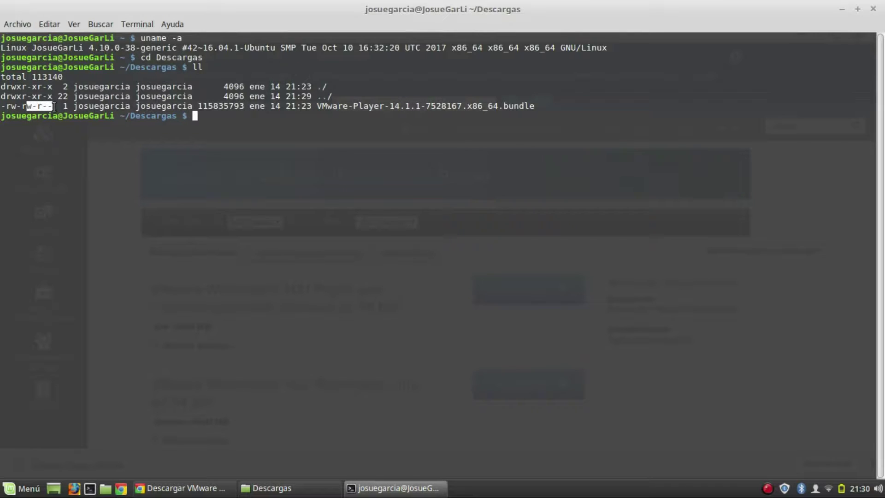
click(229, 118)
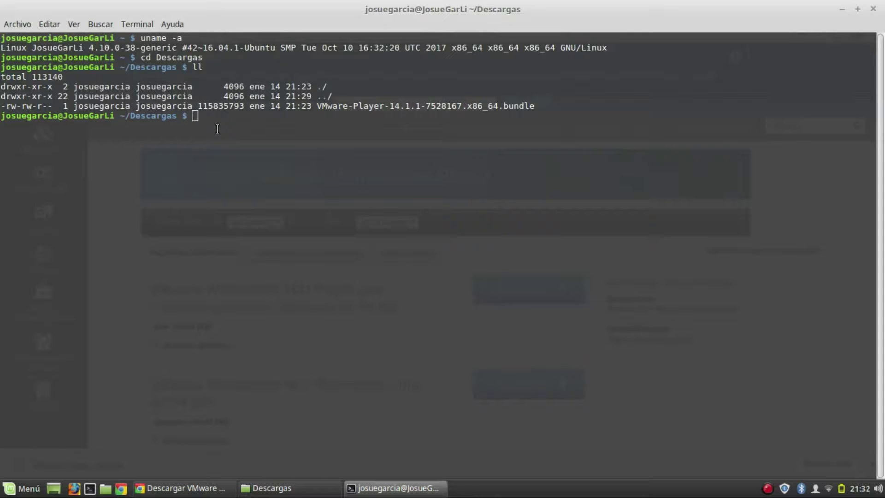
- Make VMware-Player-14.1.1-7528167.x86_64.bundle executable with chmod +x
text(chmod +x VM)
text(was)
key(BackSpace)
key(Tab)
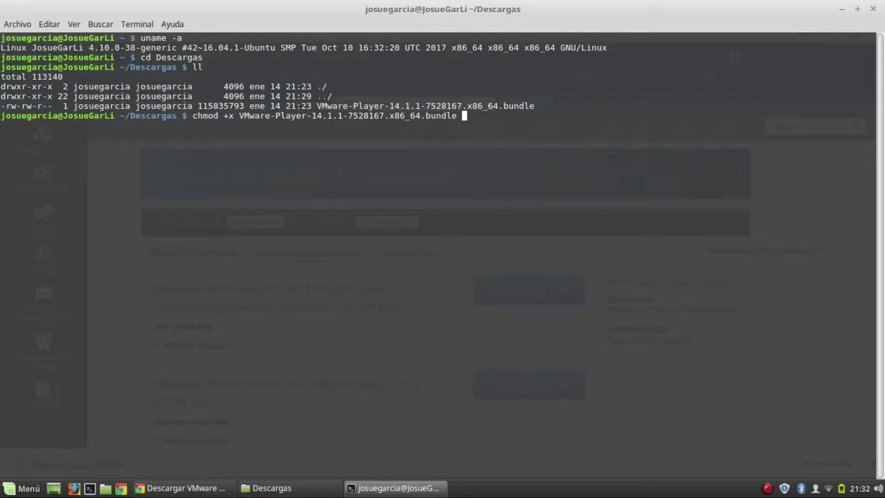
key(Return)
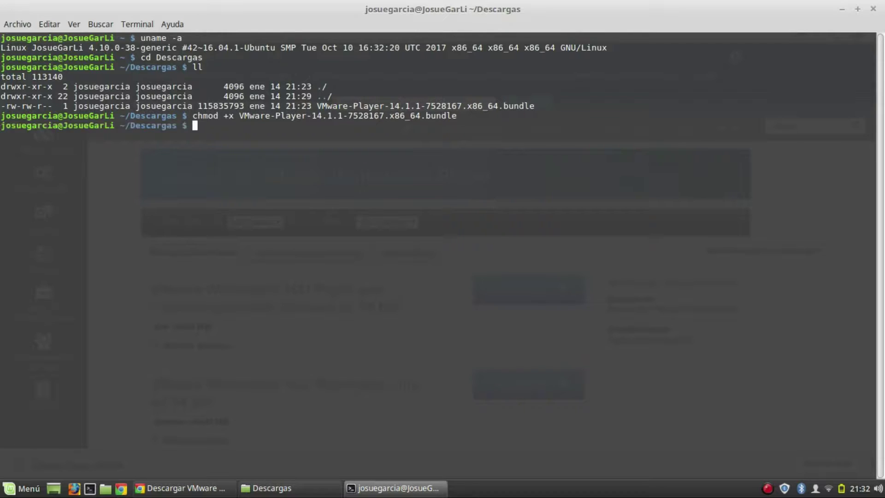
- List the directory again with ll and check the bundle's execute permissions
text(ll)
key(Return)
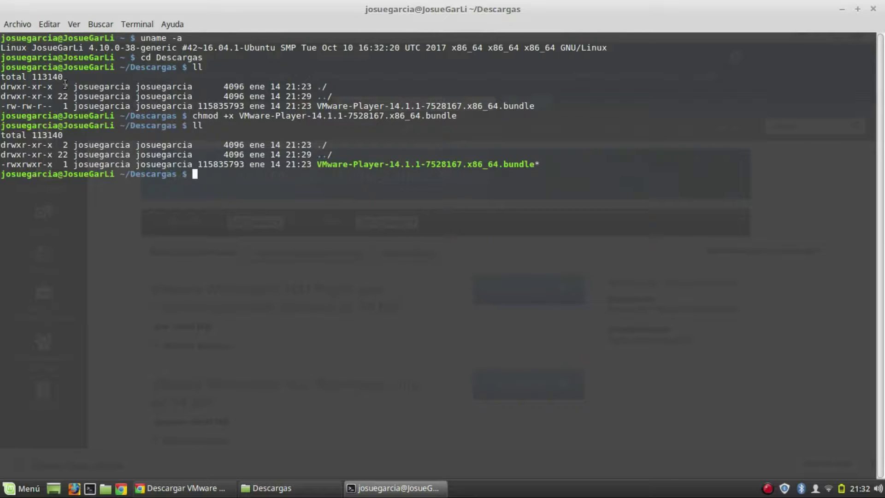
drag(6, 165, 56, 163)
click(229, 183)
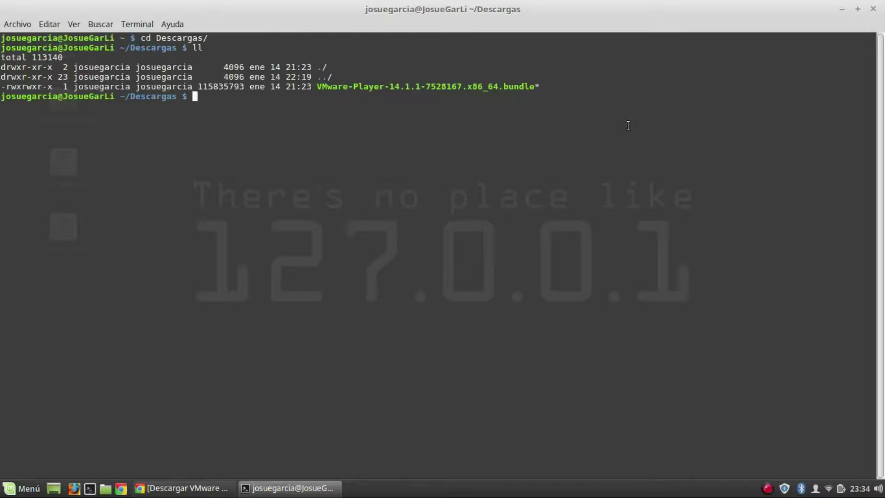
- Switch to the root user with sudo su, entering the account password
text(sudo su)
key(Return)
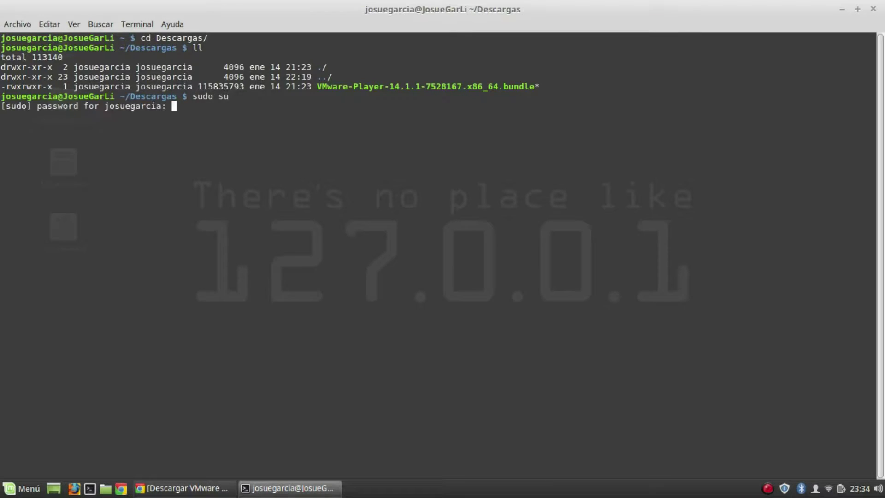
key(Return)
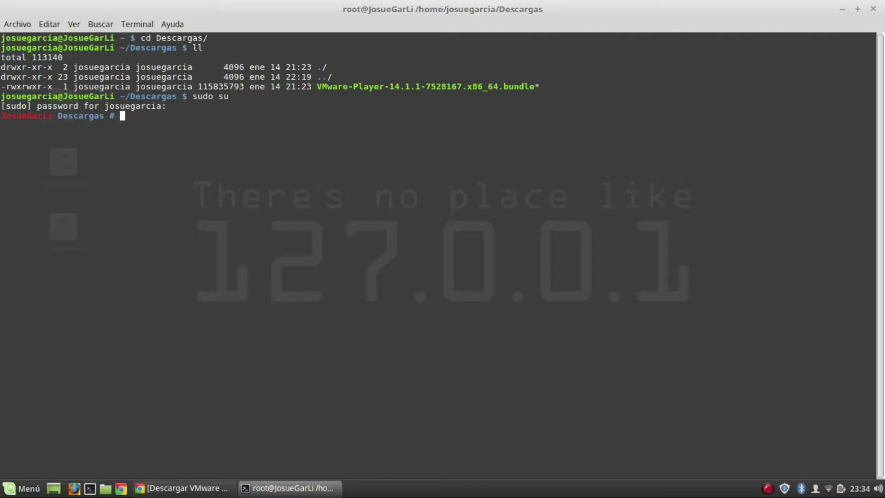
- Launch the installer by running sh on VMware-Player-14.1.1-7528167.x86_64.bundle, copying the file name from the listing
text(sh)
drag(318, 88, 534, 87)
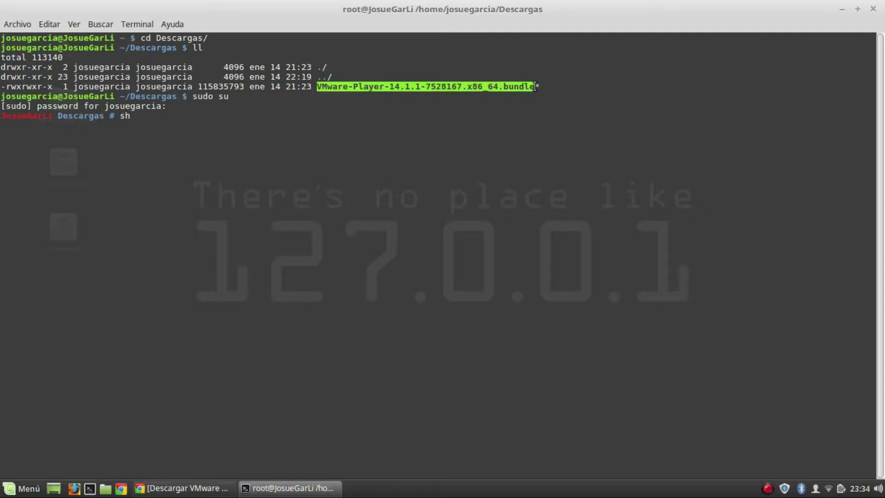
right_click(521, 84)
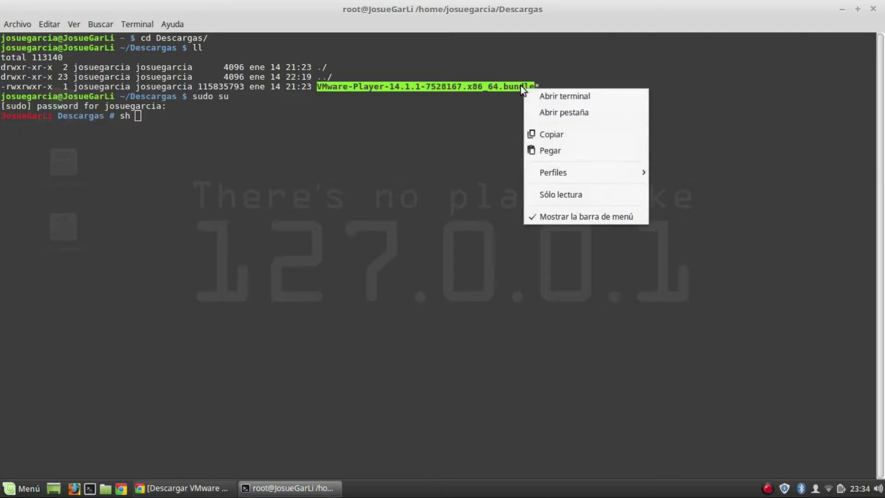
click(566, 134)
right_click(416, 133)
click(456, 199)
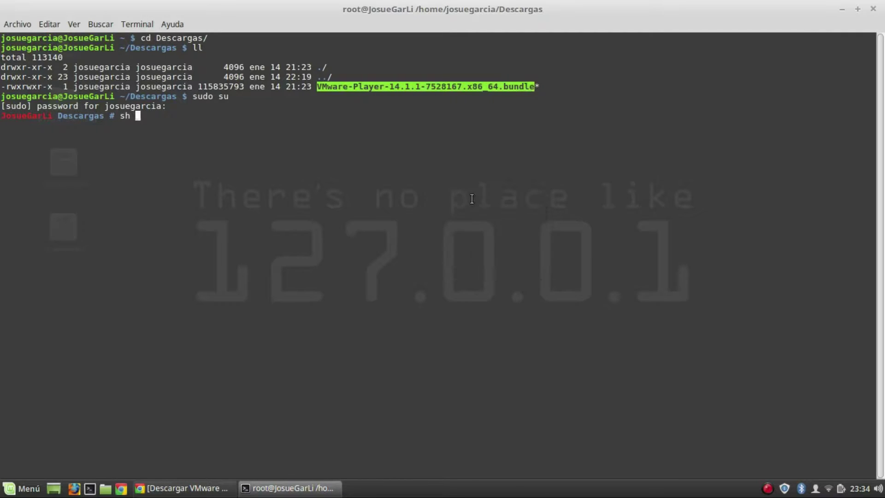
key(Return)
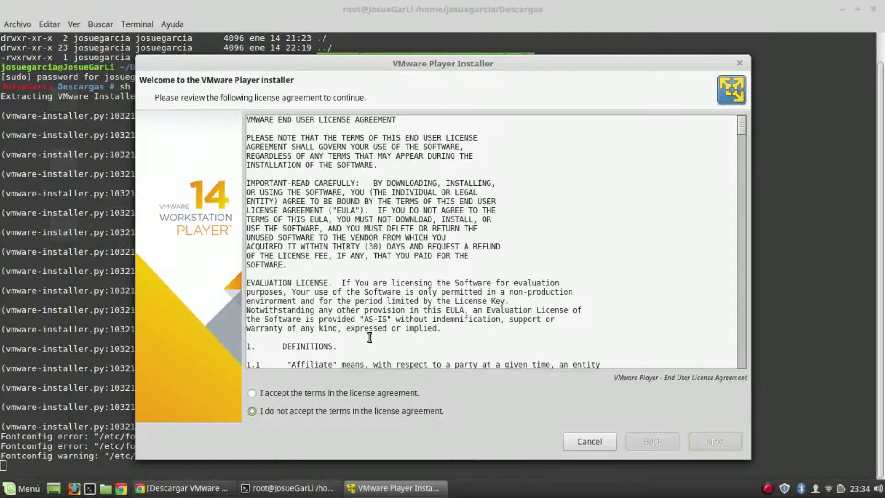
- Accept the VMware Player end user license agreement and continue the installer
click(300, 391)
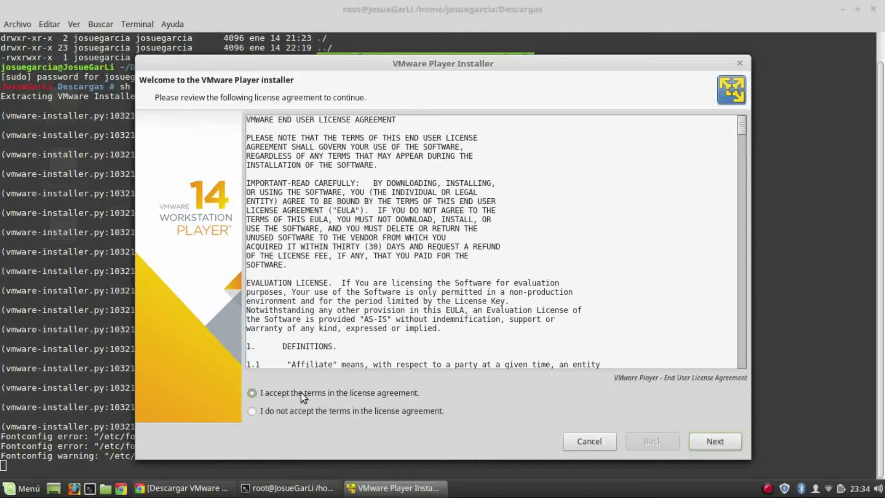
click(722, 439)
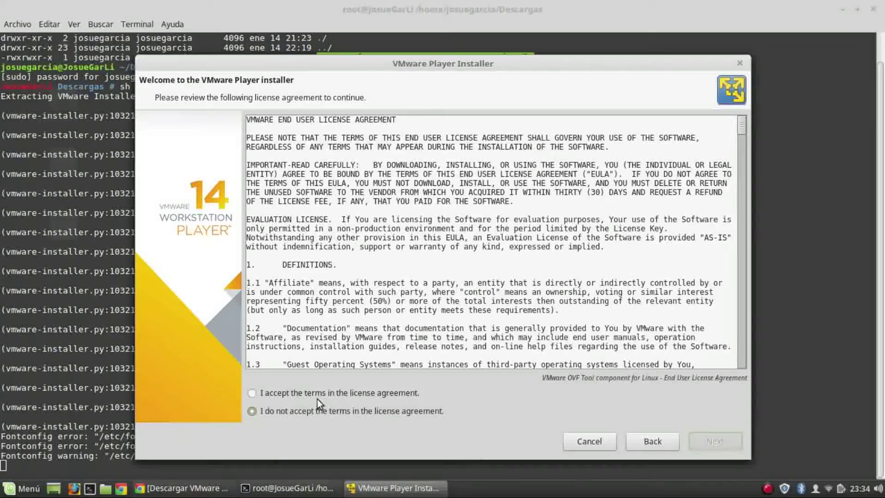
- Accept the VMware OVF Tool license agreement and answer No to joining the Customer Experience Improvement Program
click(295, 395)
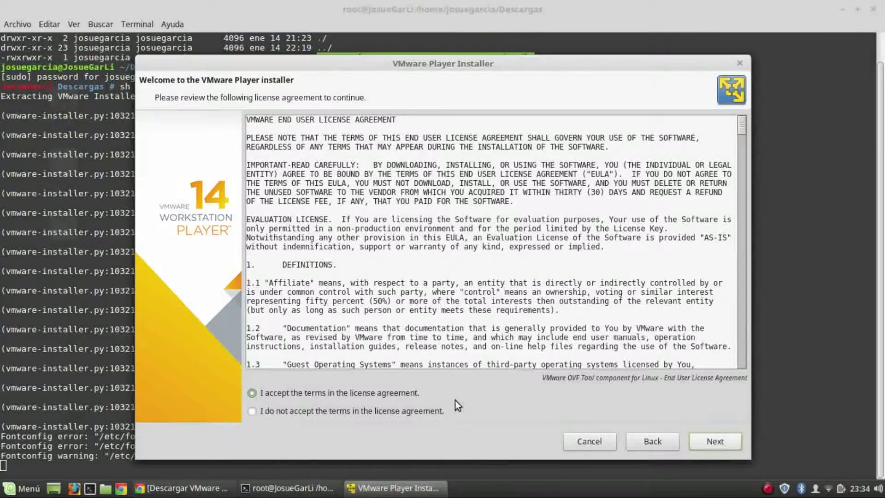
click(706, 449)
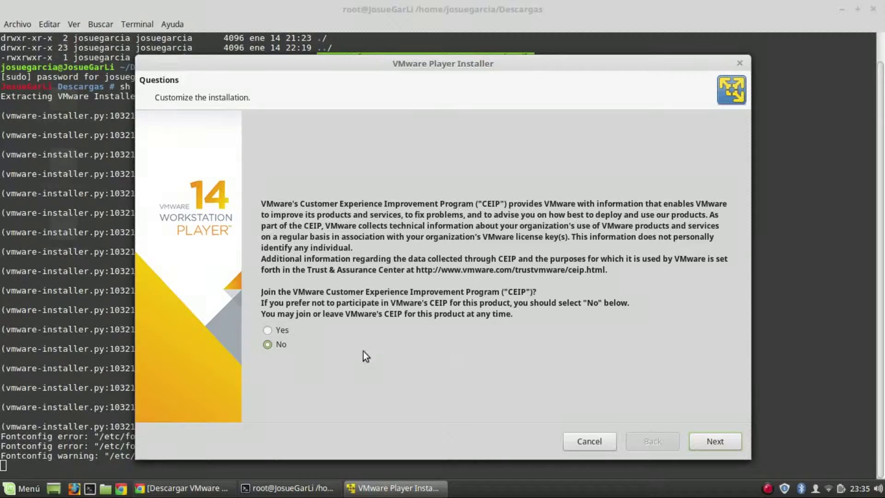
click(722, 446)
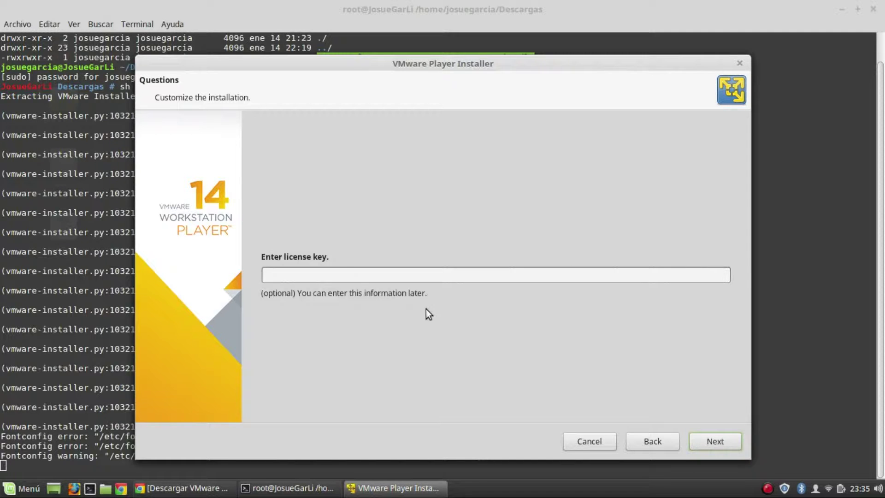
- Leave the optional license key blank and start the VMware Player installation
click(336, 275)
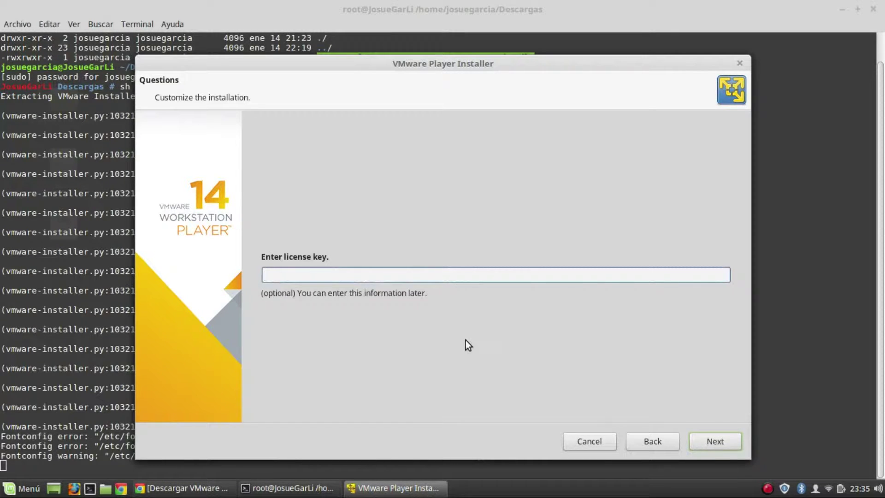
click(715, 441)
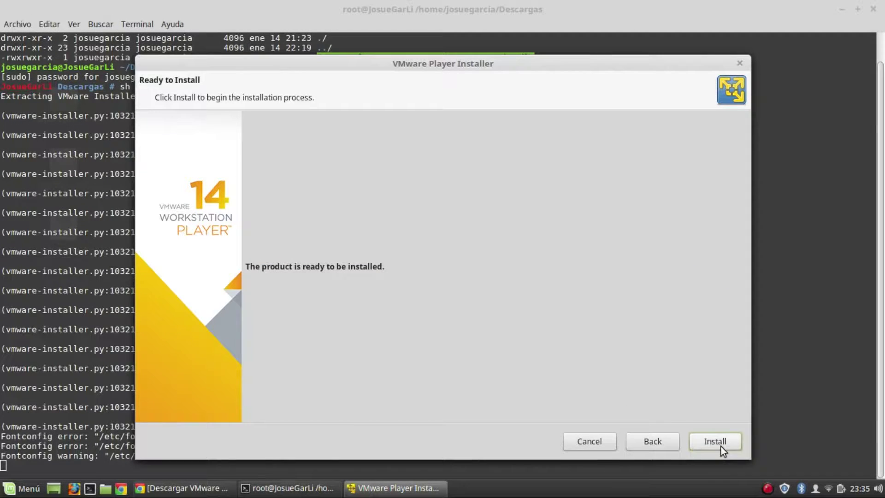
click(720, 445)
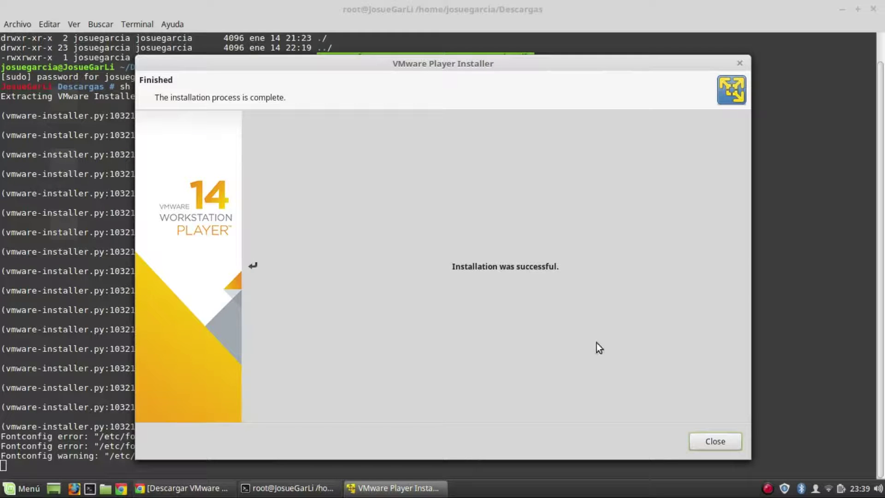
- Close the finished installer and the root terminal, confirming that its running process may be killed
click(714, 442)
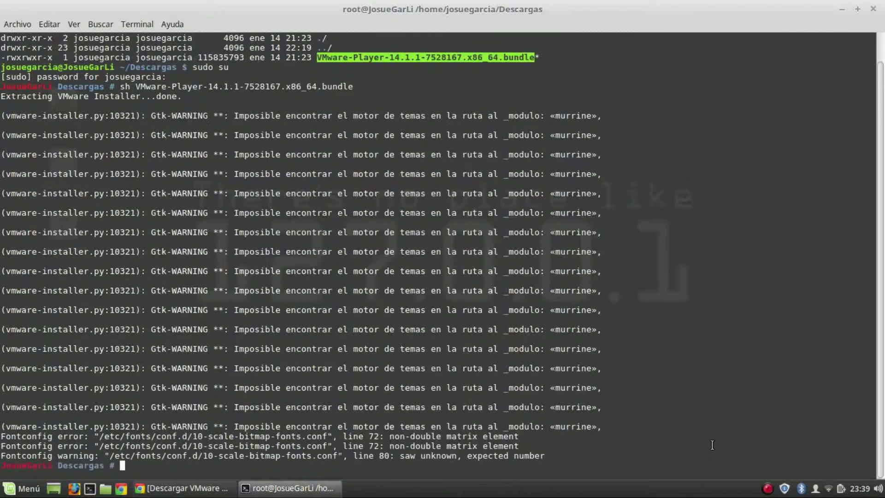
click(872, 9)
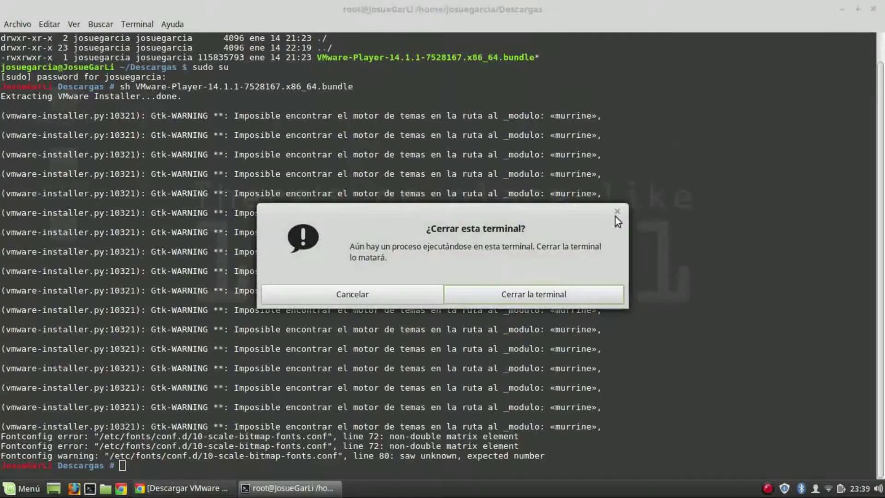
click(453, 297)
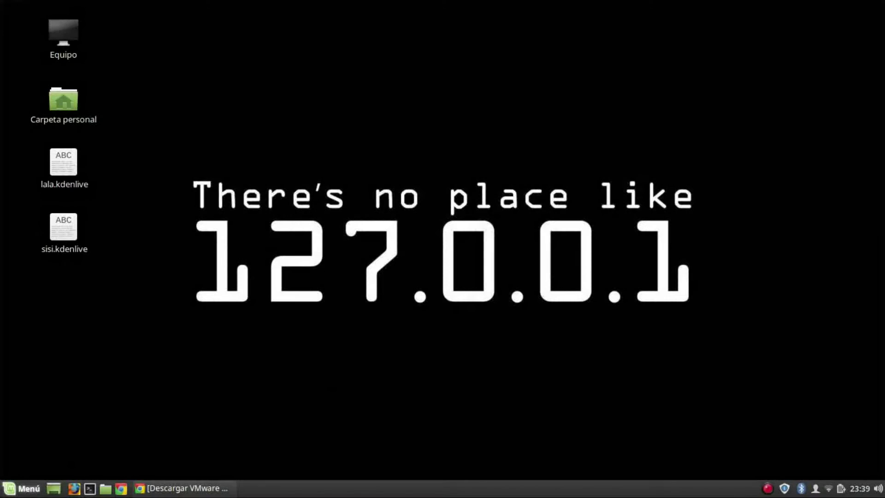
- Launch VMware Player from the system's administration applications and maximize its window
click(23, 488)
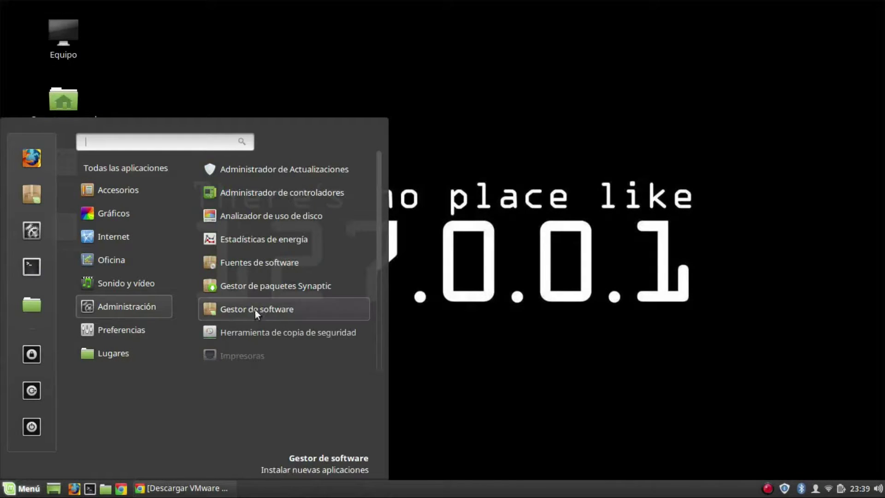
scroll(287, 305, down, 3)
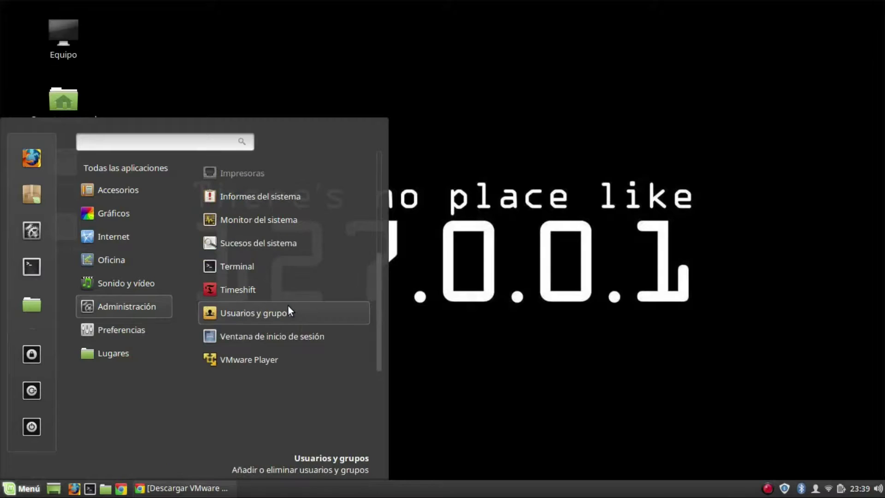
click(263, 355)
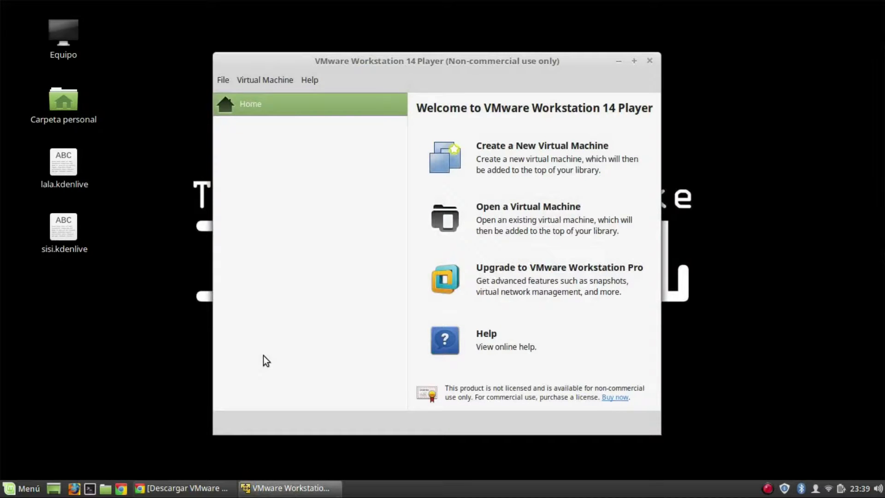
click(634, 62)
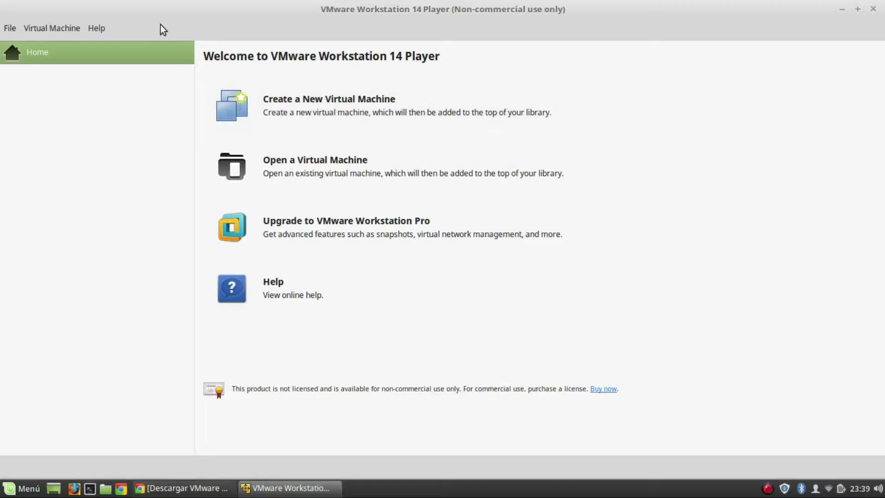
- Check the product version, license status and host details in About VMware Workstation 14 Player, then close the information
click(97, 28)
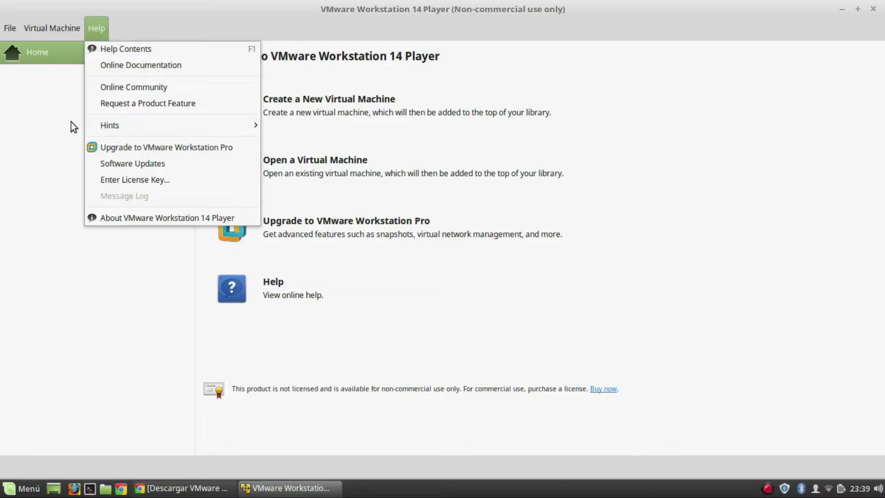
click(121, 219)
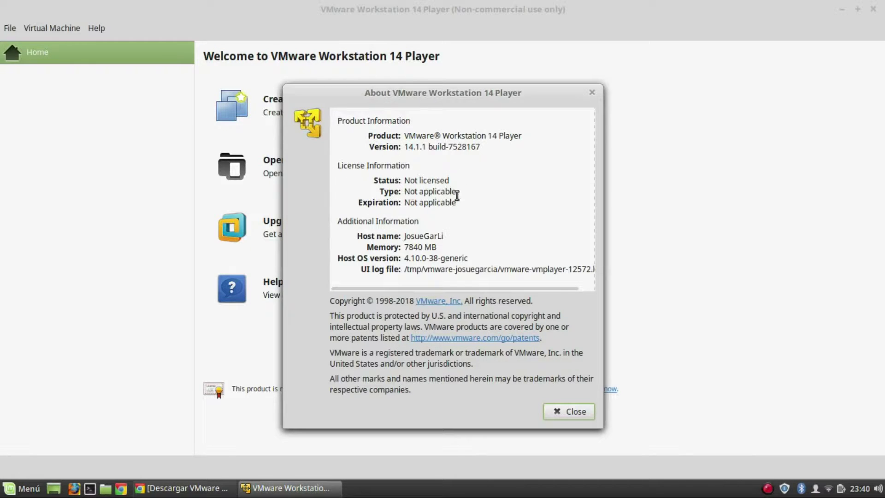
drag(458, 183, 384, 185)
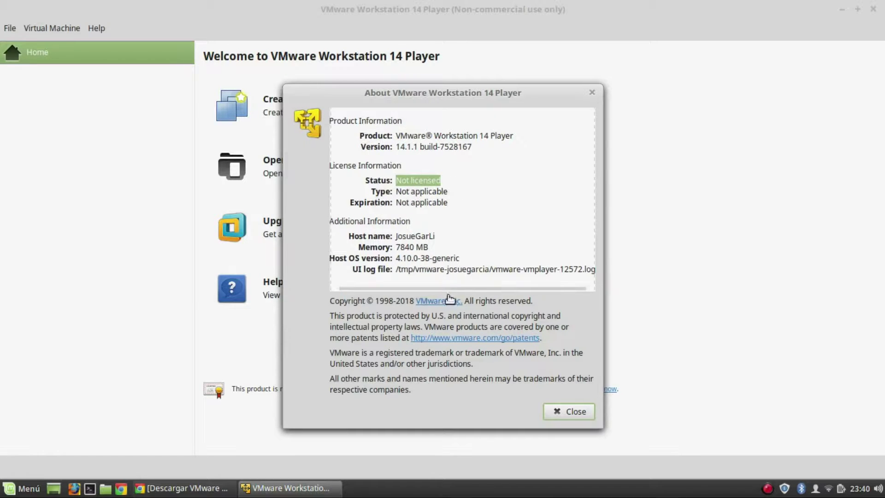
drag(421, 289, 363, 292)
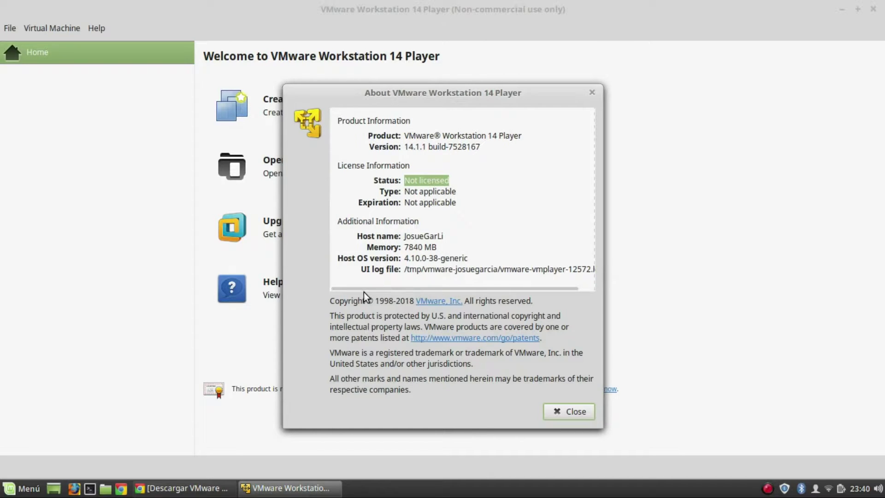
click(569, 411)
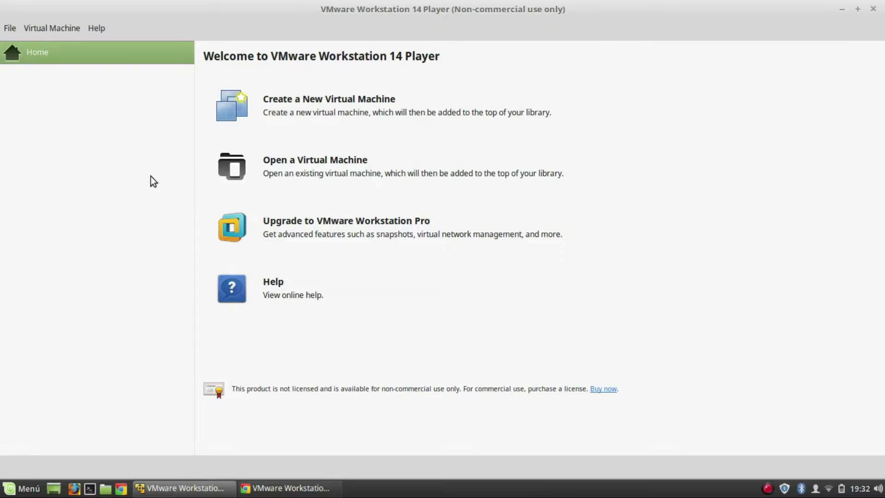
- Start creating a new virtual machine and choose to install the operating system later, continuing to the guest system selection
click(239, 110)
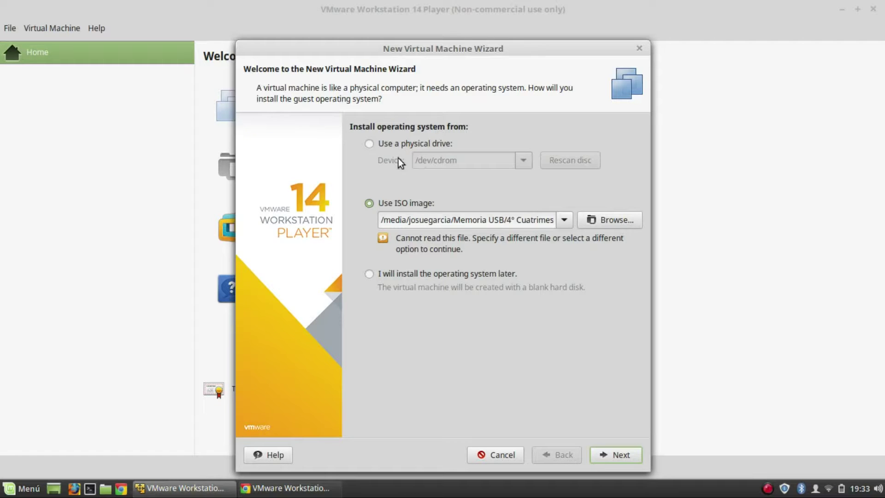
click(408, 147)
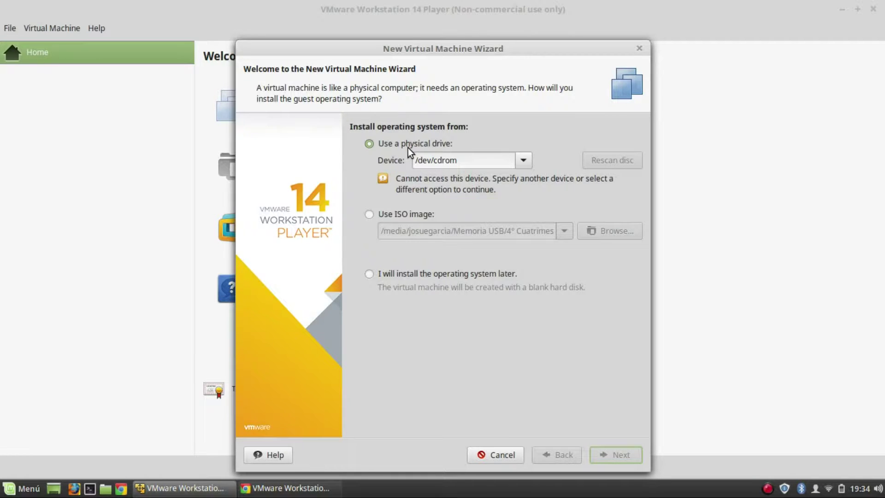
click(411, 215)
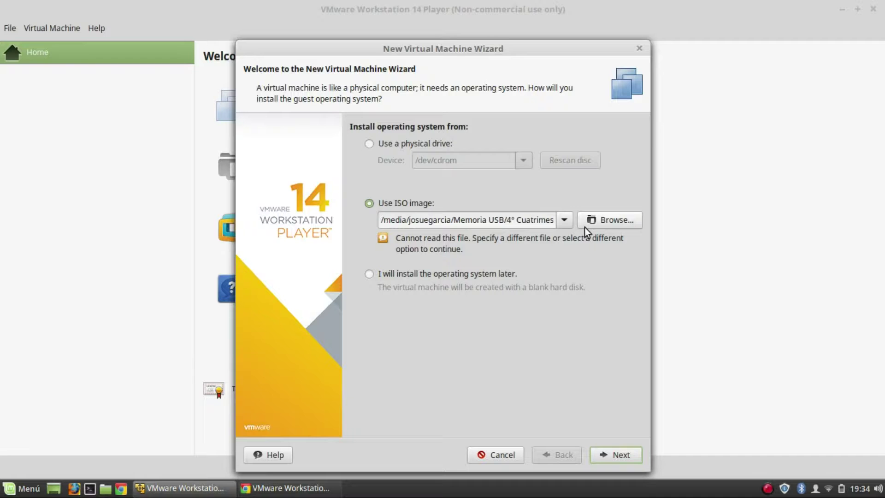
click(440, 276)
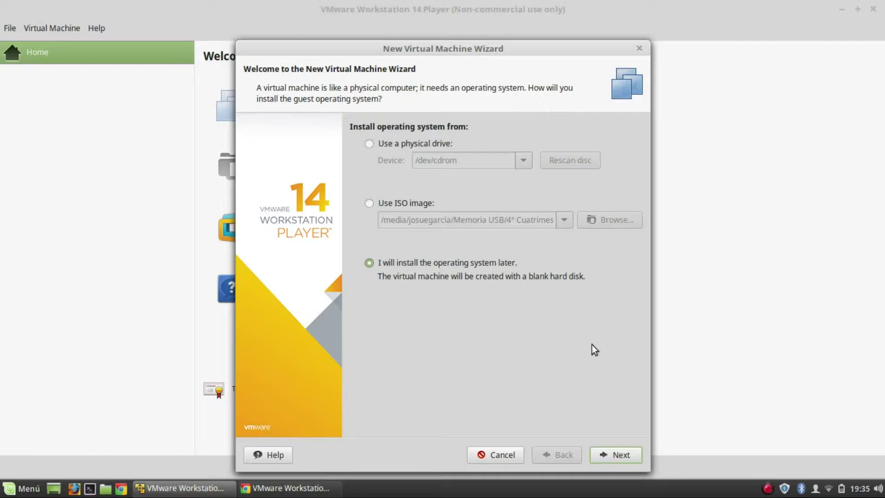
click(609, 454)
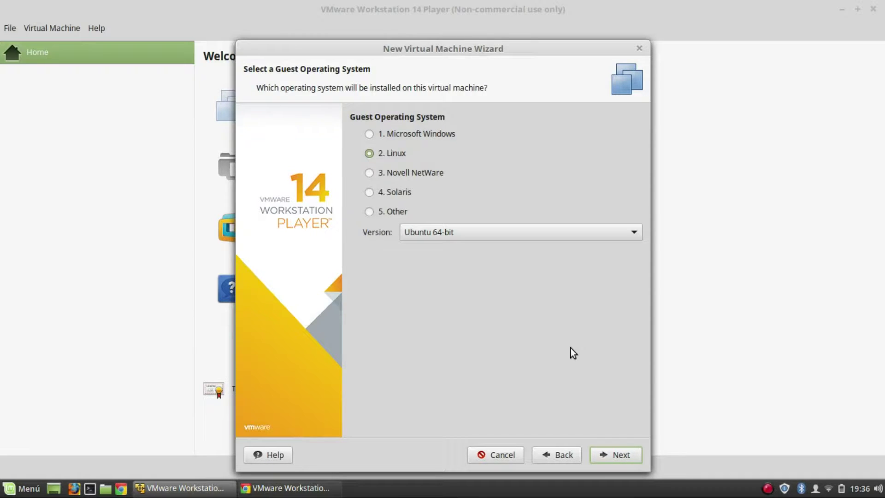
- Choose Microsoft Windows as the guest operating system and look through its available versions
click(415, 133)
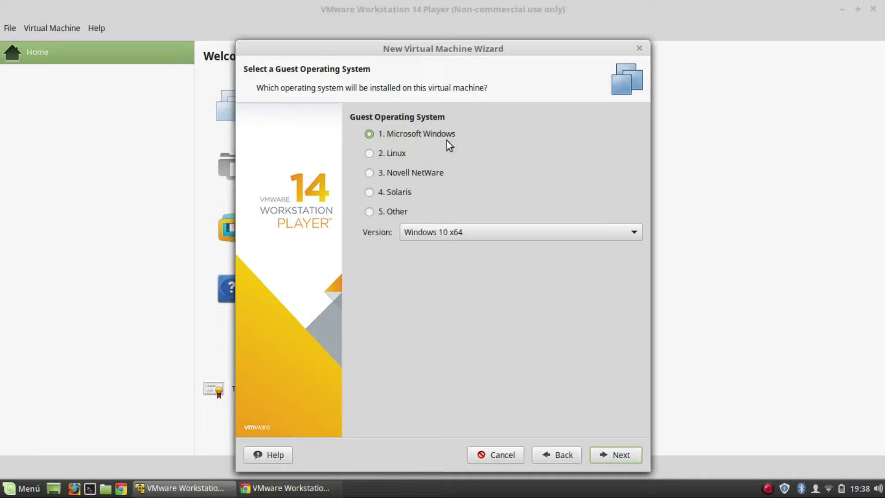
click(497, 233)
scroll(516, 308, down, 2)
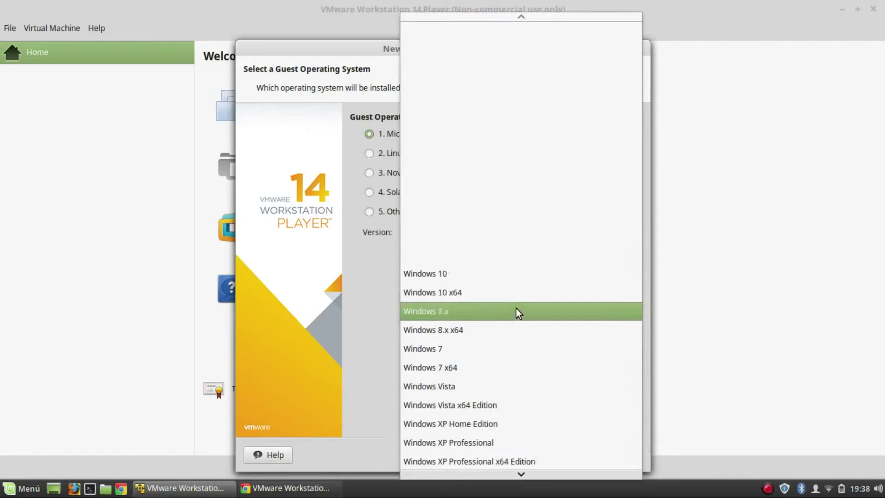
scroll(482, 284, down, 12)
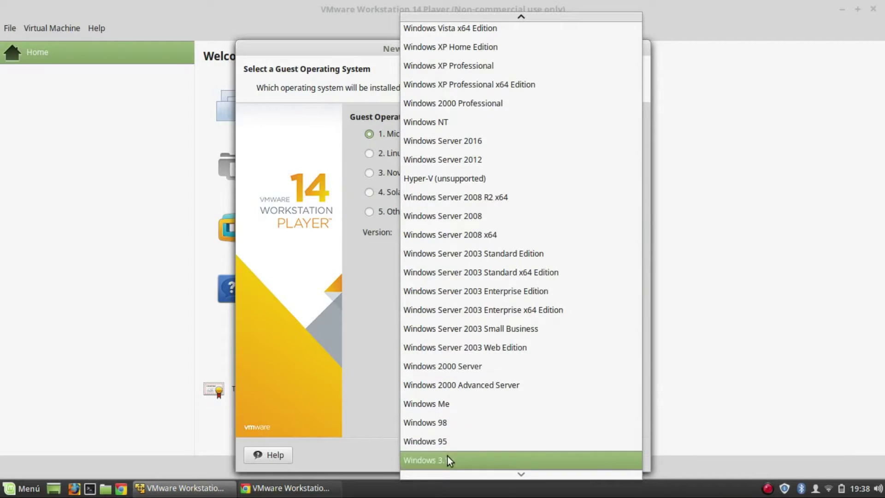
click(381, 267)
- Choose Linux as the guest operating system and look through the distributions offered as versions
click(396, 154)
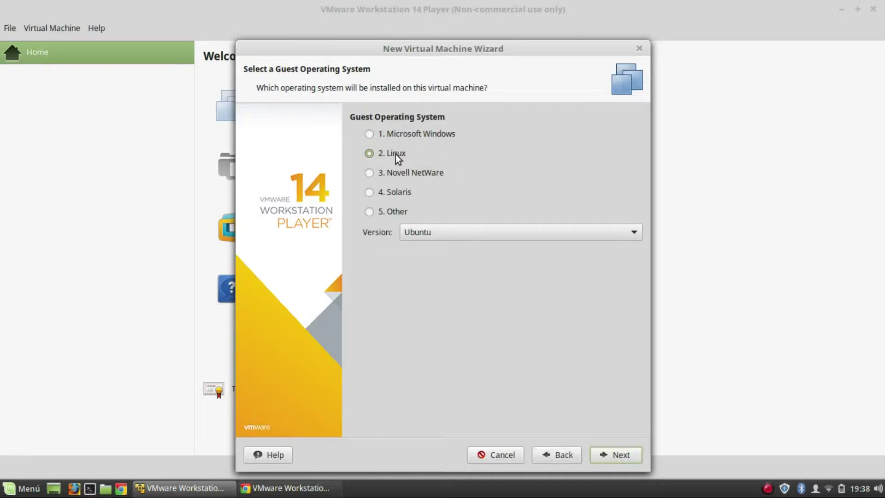
click(477, 236)
scroll(482, 183, up, 5)
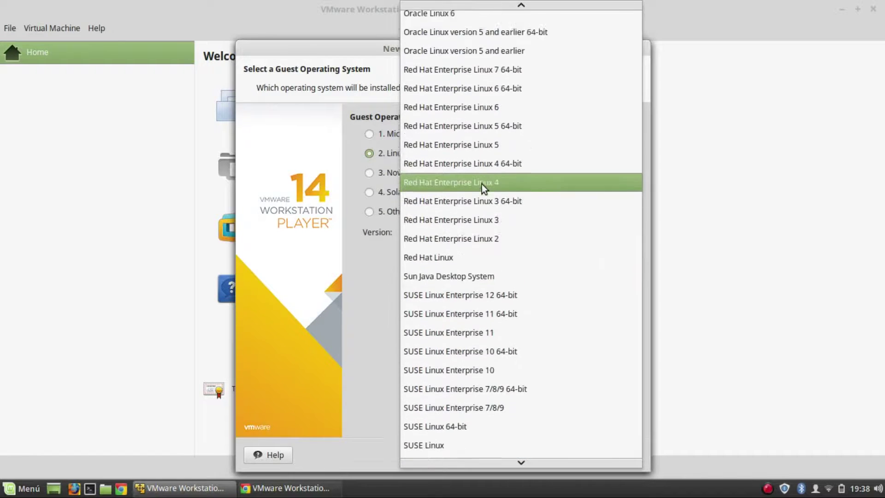
scroll(482, 183, up, 6)
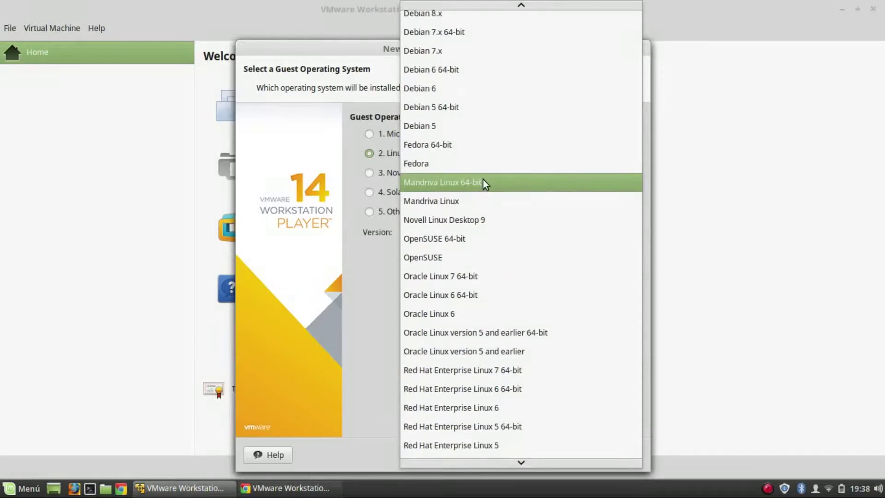
click(375, 267)
- Look at the versions offered for the Novell NetWare, Solaris and Other guest operating systems
click(403, 172)
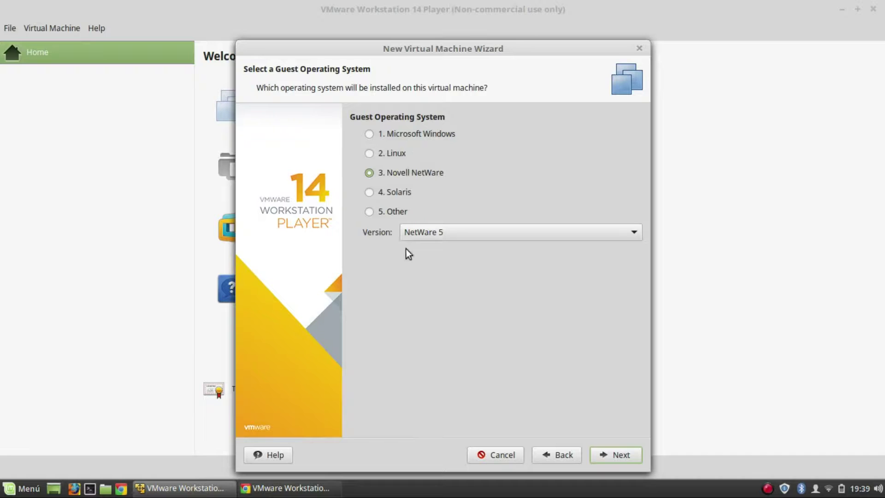
click(402, 197)
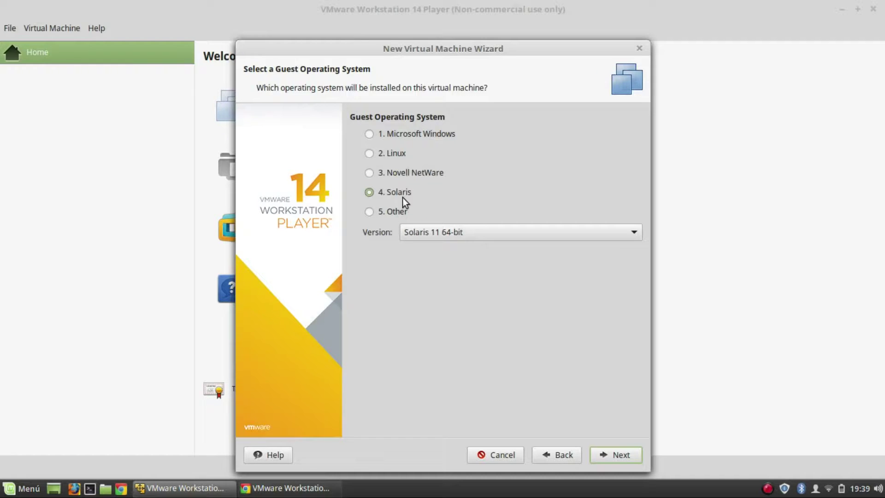
click(432, 236)
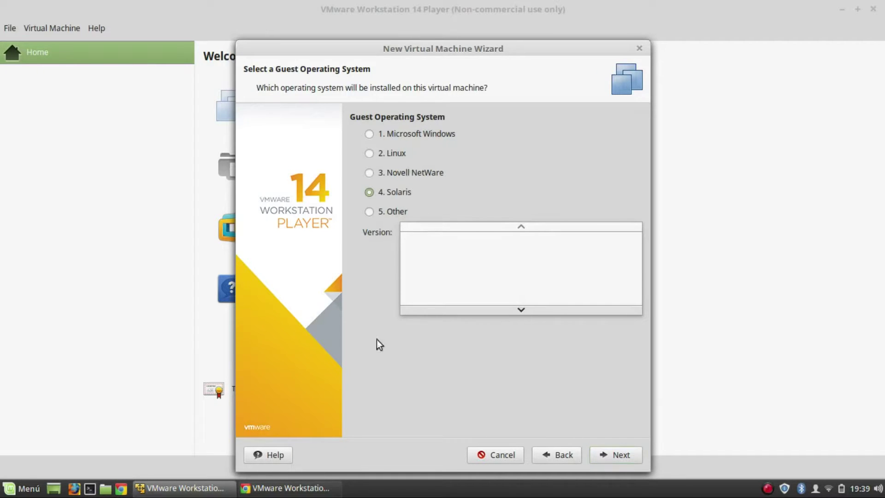
click(381, 277)
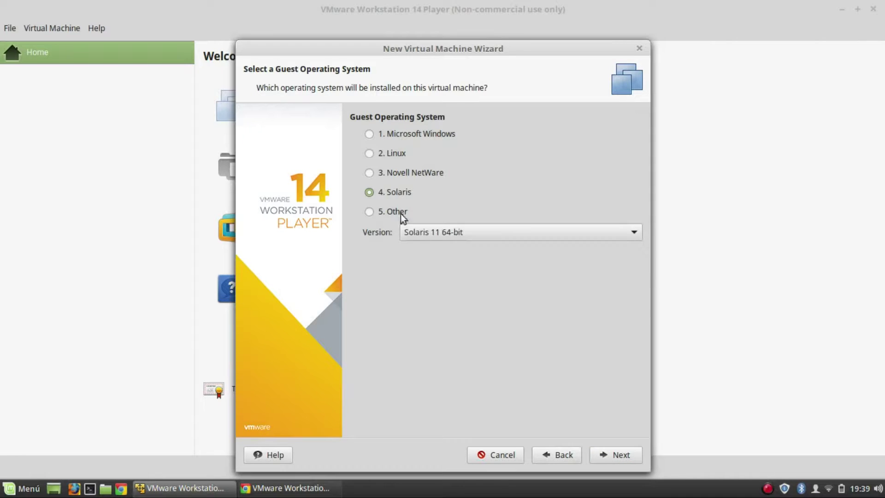
click(402, 210)
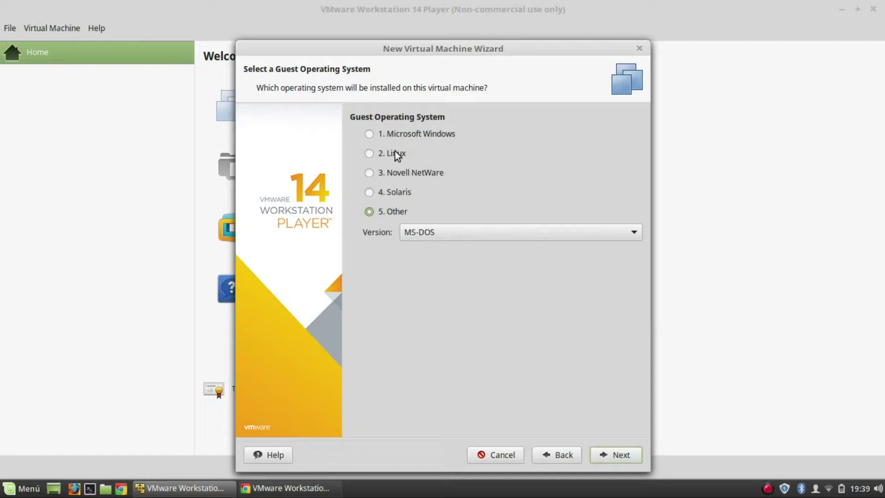
- Choose Microsoft Windows with version Windows 10 x64 as the guest operating system and continue to the naming page
click(403, 134)
click(461, 235)
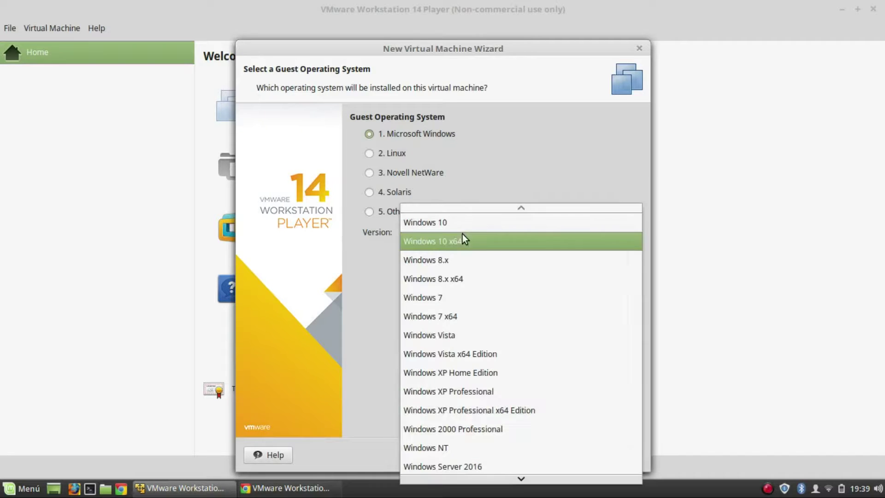
click(466, 241)
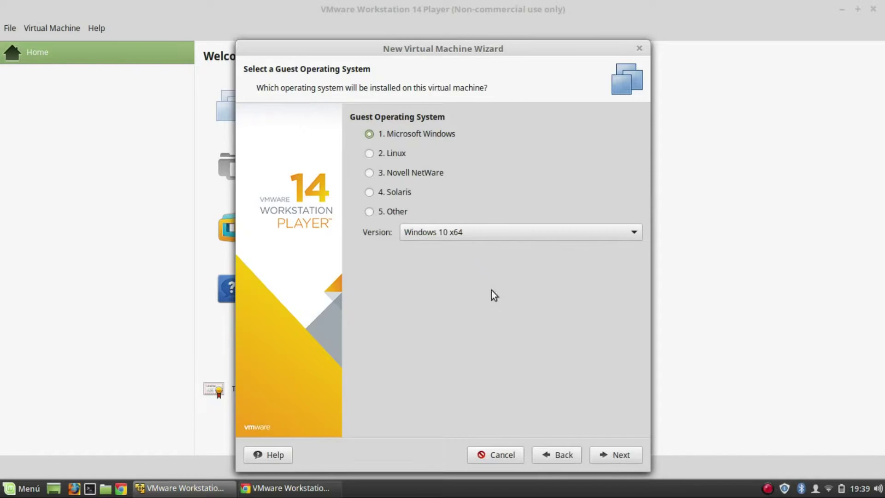
click(621, 454)
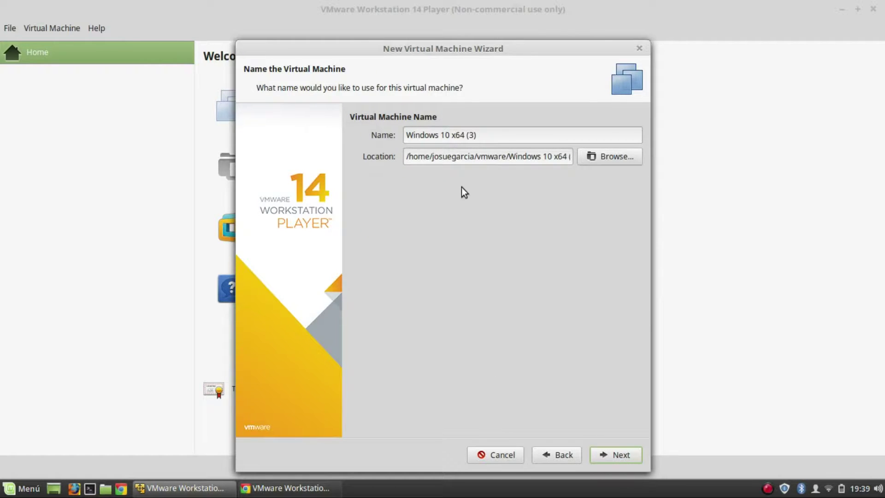
- Keep the proposed virtual machine name Windows 10 x64 (3) and its default location, and continue to the disk capacity page
drag(498, 133, 385, 132)
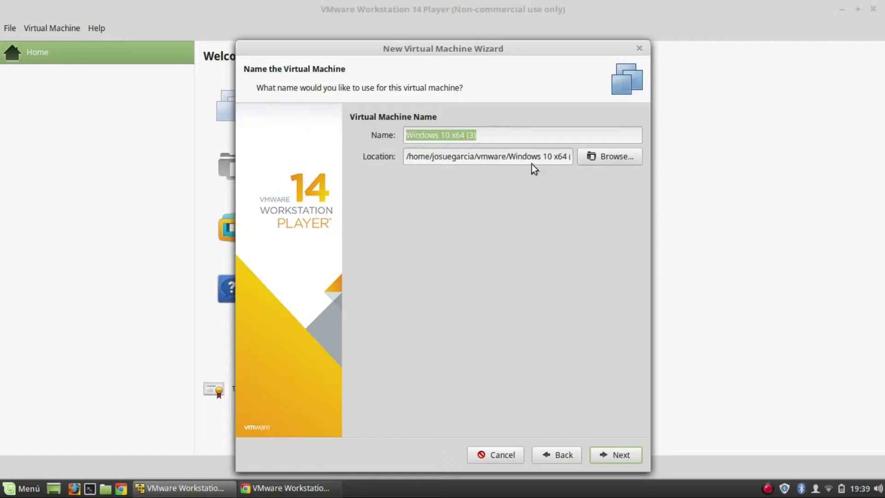
click(508, 138)
drag(504, 136, 406, 134)
click(496, 135)
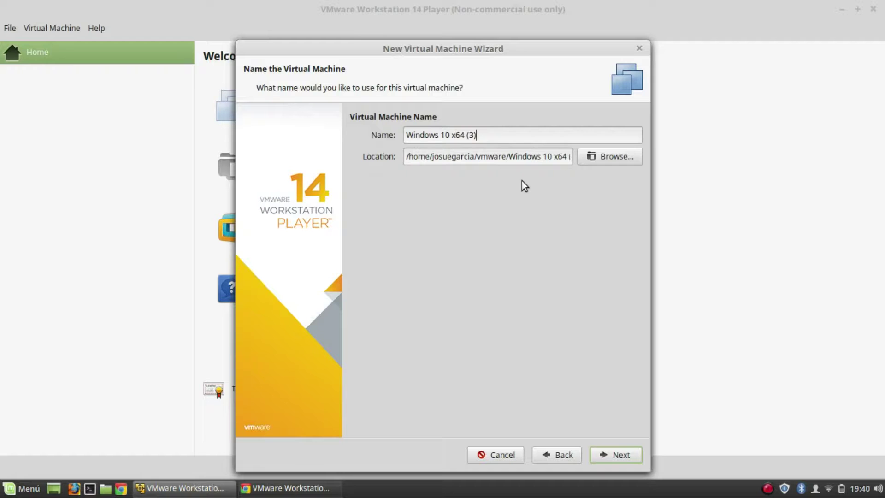
click(606, 452)
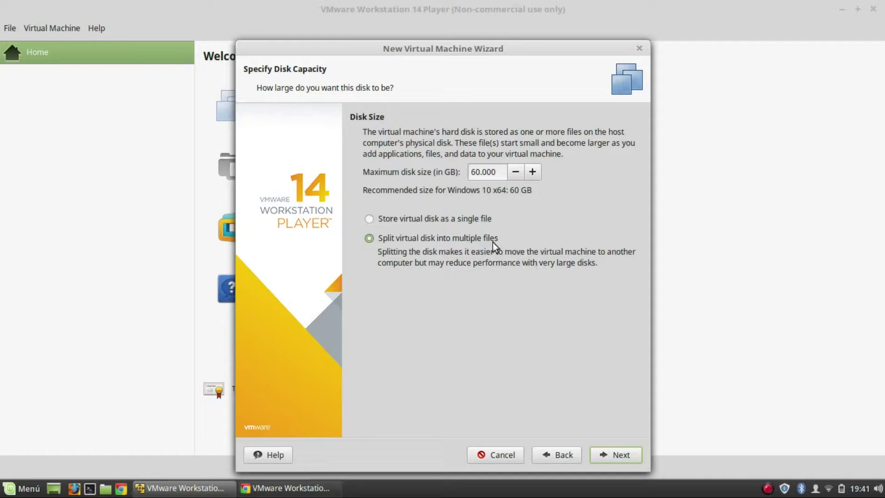
- Keep the maximum disk size at 60 GB, split the virtual disk into multiple files, and continue to the settings summary
drag(502, 170, 468, 169)
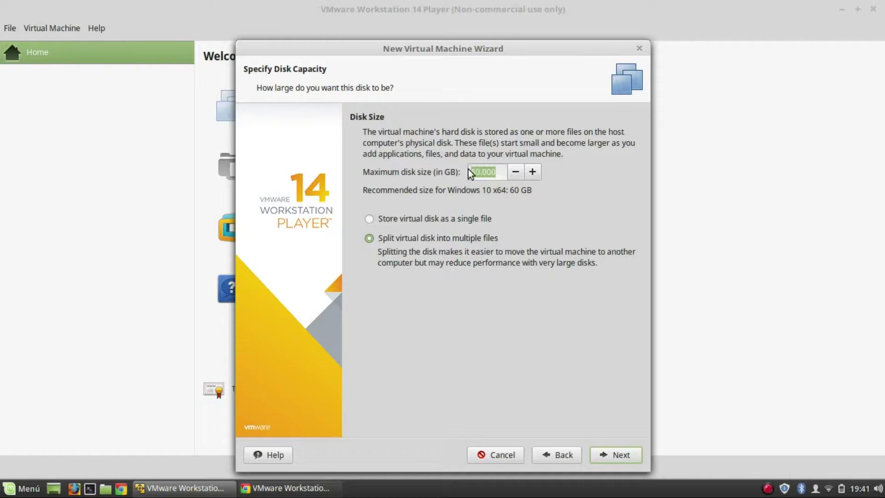
click(498, 172)
text(r)
key(BackSpace)
click(477, 220)
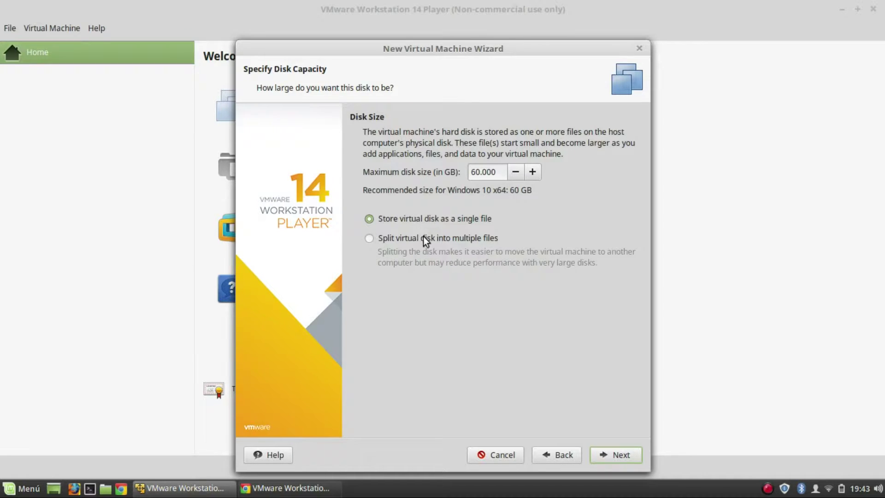
click(441, 238)
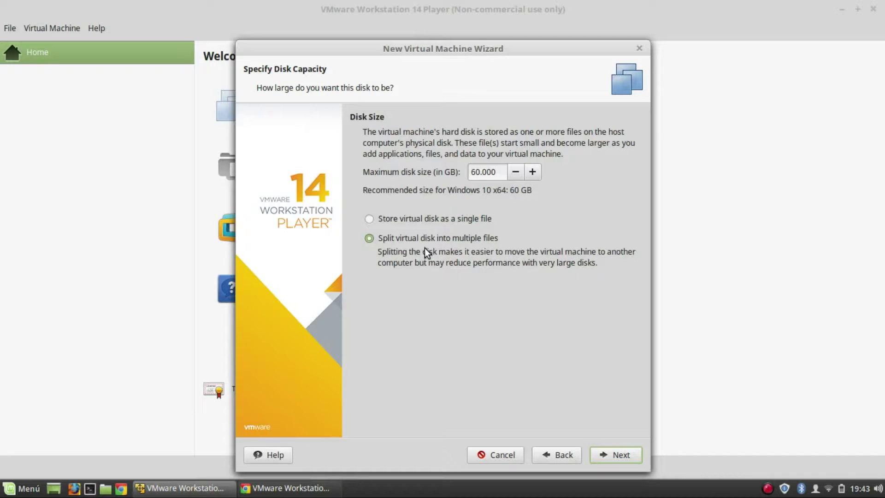
click(613, 451)
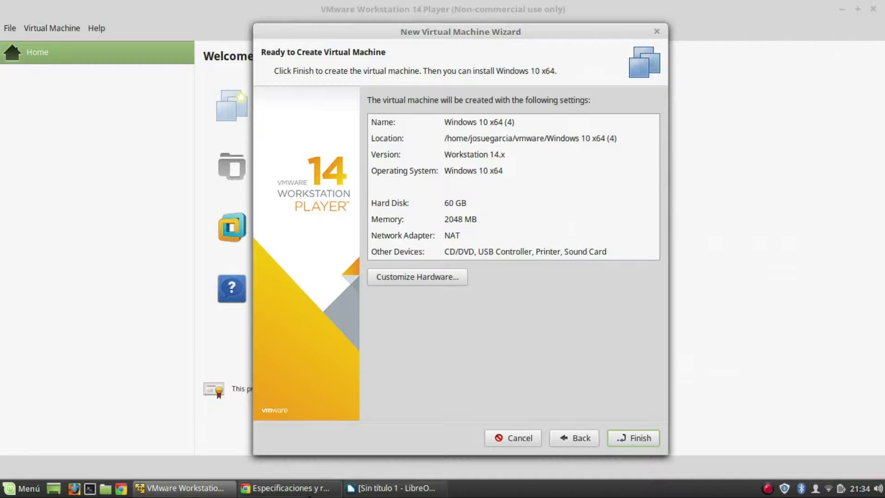
- Switch to Chrome, maximize its window, and examine the minimum hardware requirements on Microsoft's Windows 10 specifications page
click(312, 492)
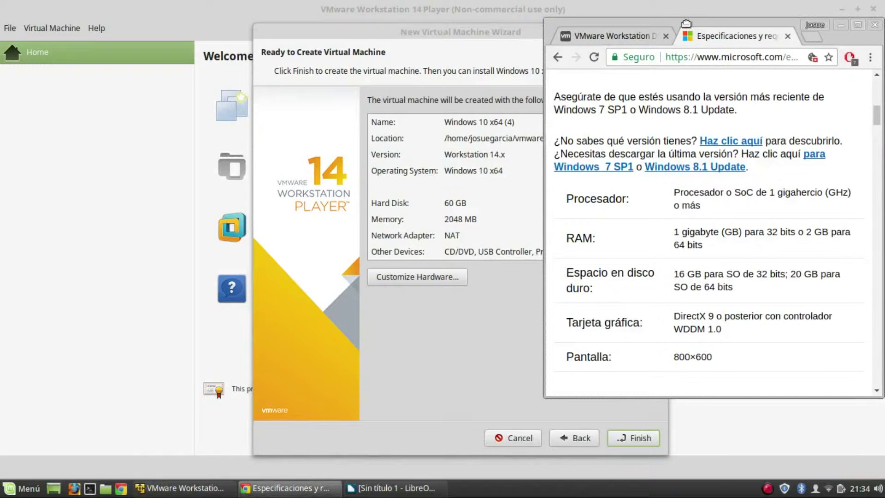
drag(698, 26, 610, 24)
click(766, 26)
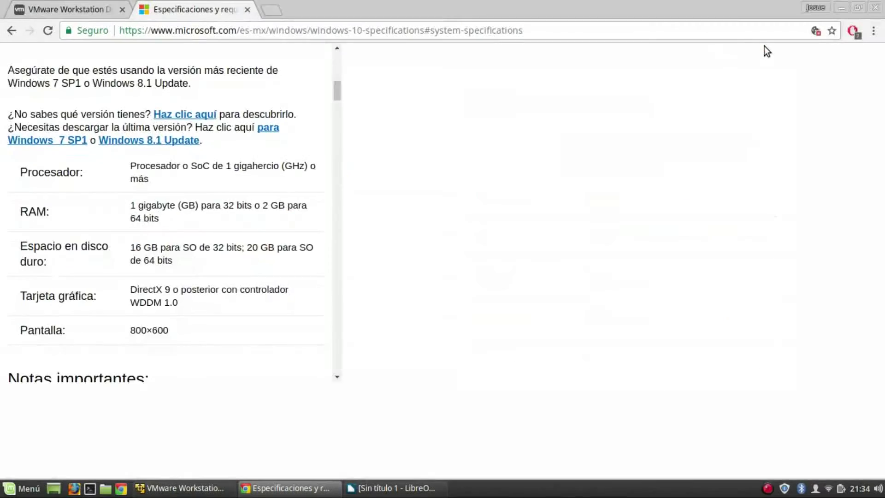
scroll(318, 196, up, 10)
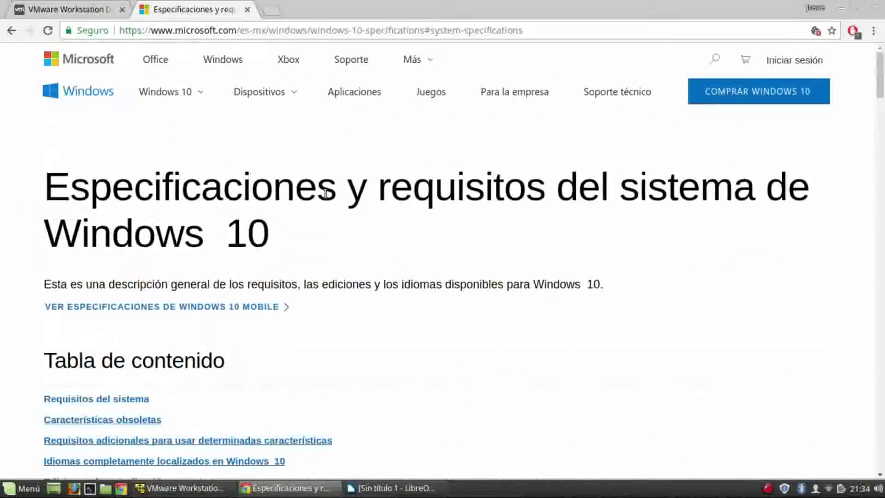
scroll(172, 209, down, 10)
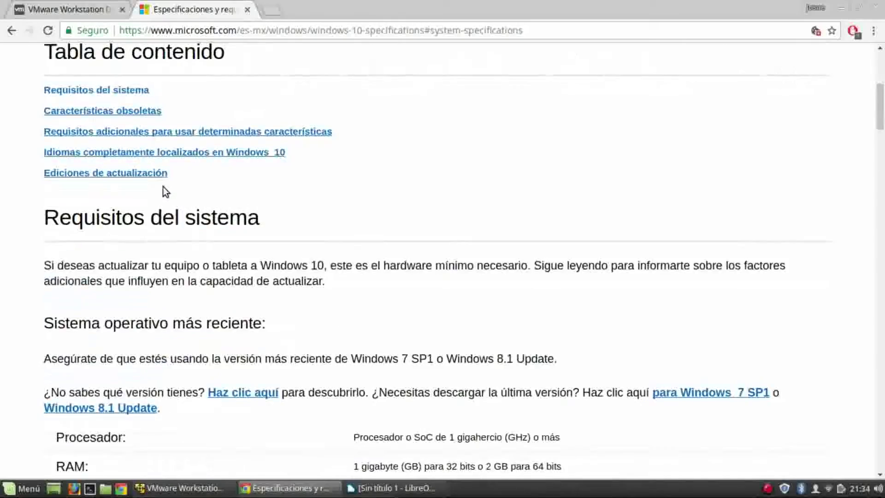
scroll(137, 249, up, 1)
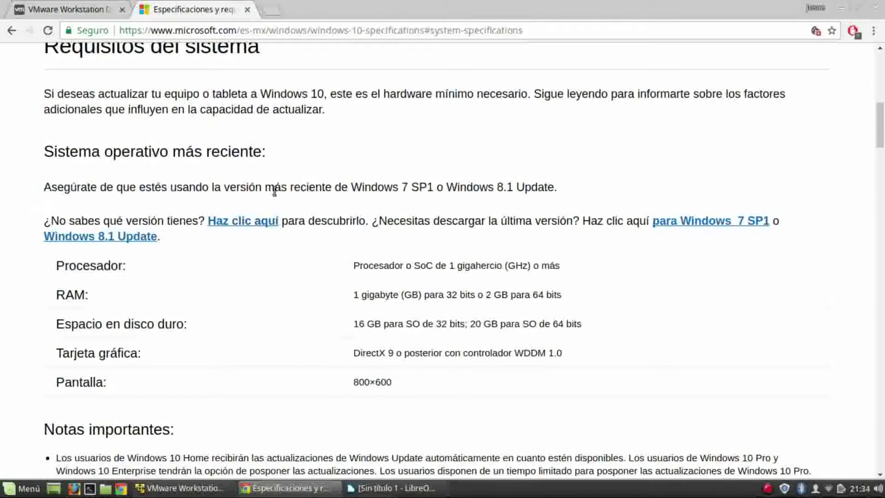
scroll(272, 196, down, 2)
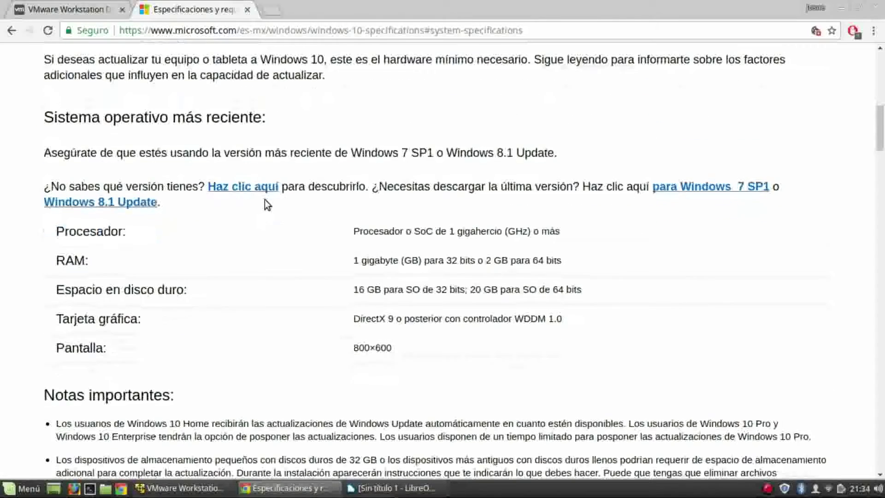
- Arrange the New Virtual Machine Wizard and the restored browser window side by side so the summary and requirements are both readable
click(855, 8)
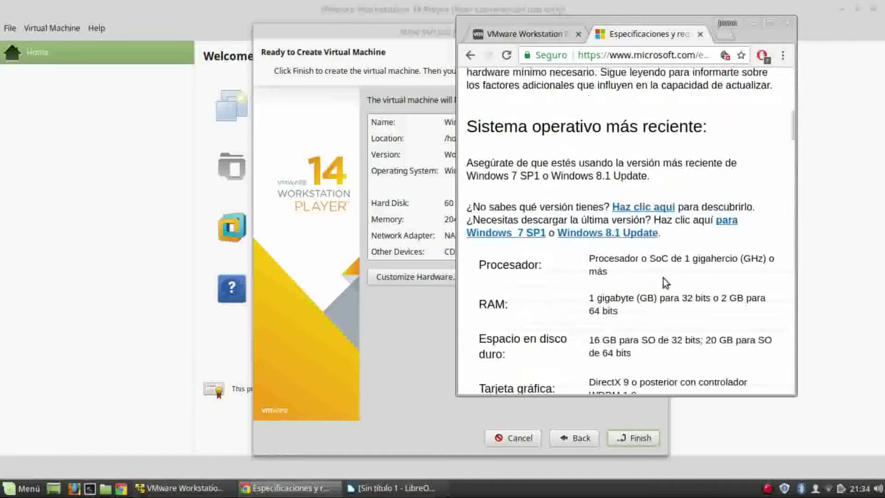
drag(411, 35, 235, 31)
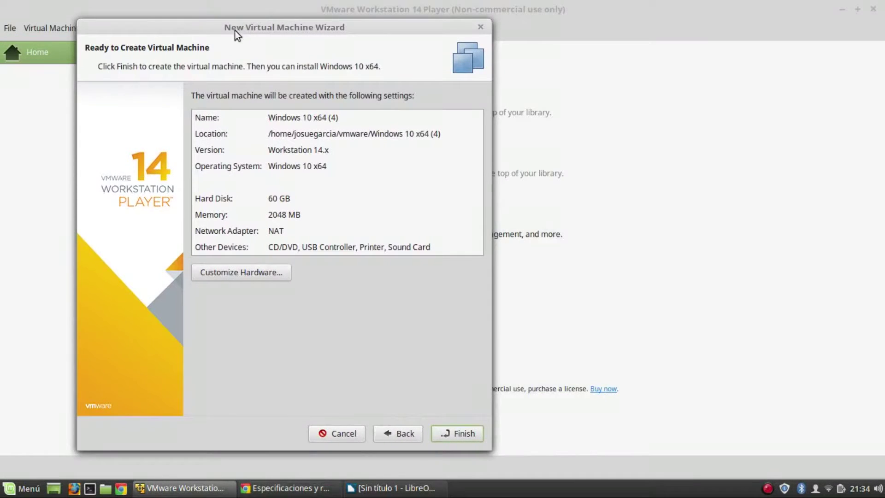
click(303, 483)
drag(654, 24, 686, 1)
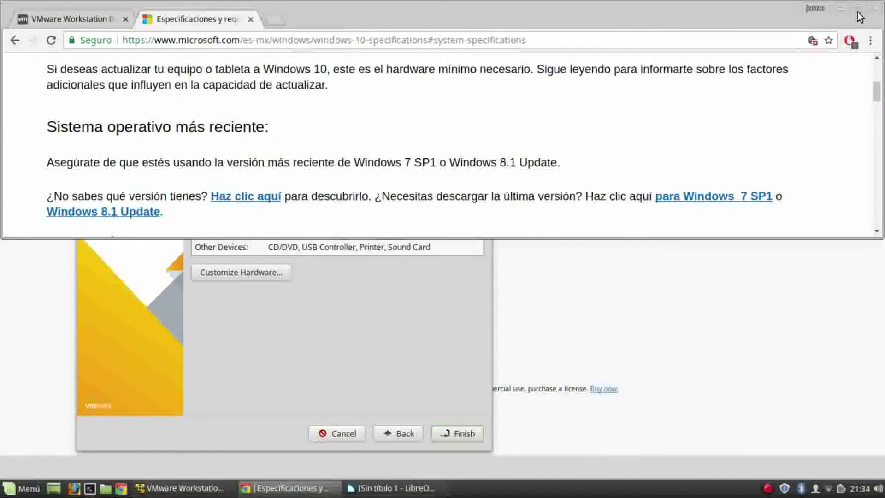
click(858, 8)
click(857, 8)
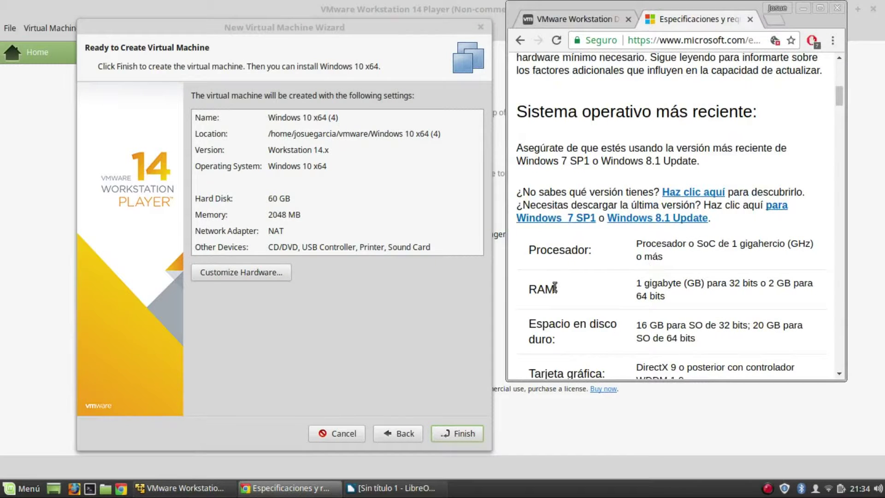
- Compare the memory and hard disk in the virtual machine summary with the RAM and disk space requirements of Windows 10
scroll(743, 275, down, 1)
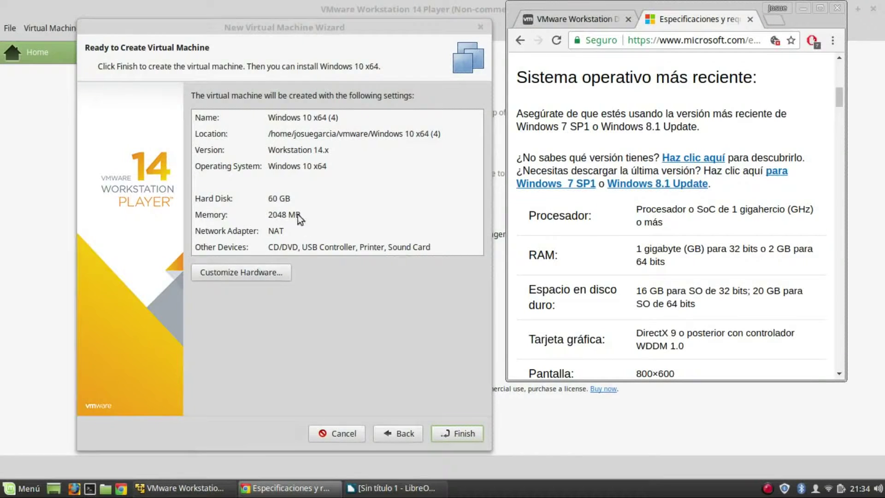
click(265, 220)
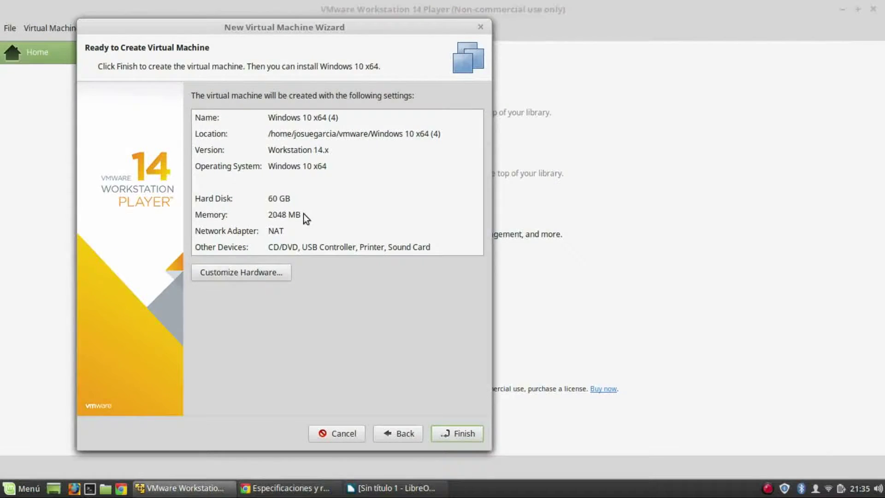
click(290, 490)
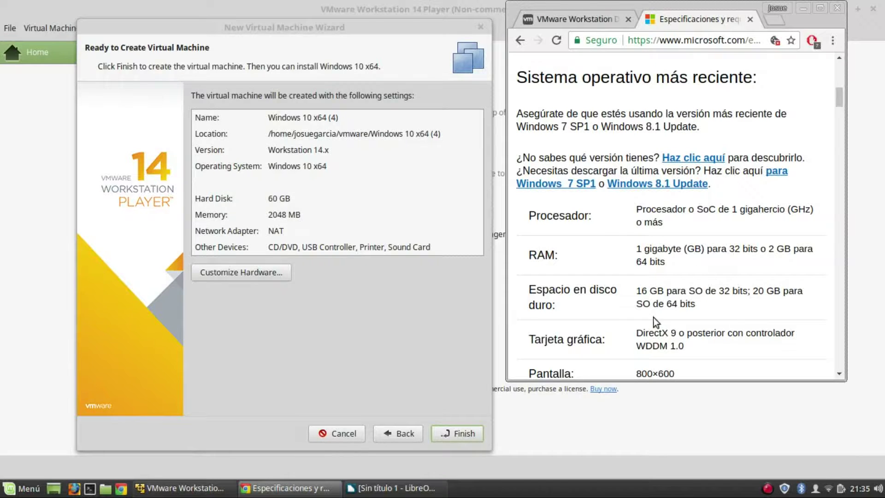
scroll(662, 317, down, 1)
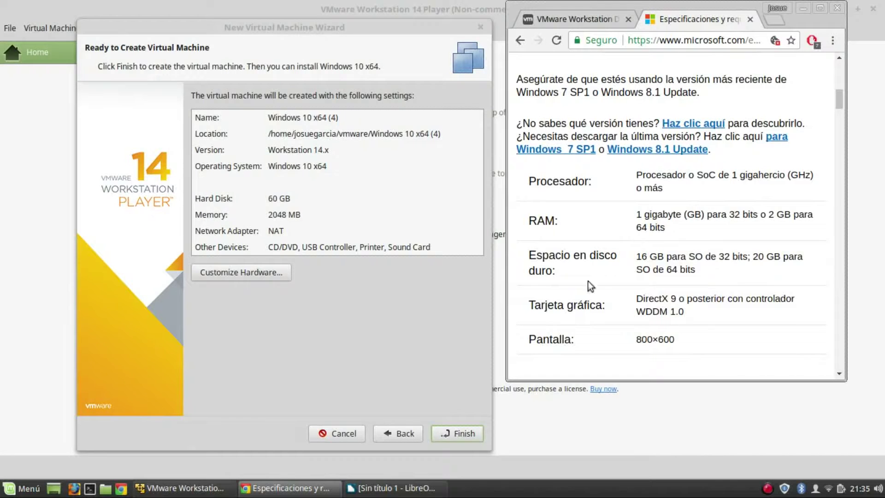
- Open the virtual machine's hardware customization, try other processor core counts, and leave the number of processor cores at 1
click(251, 271)
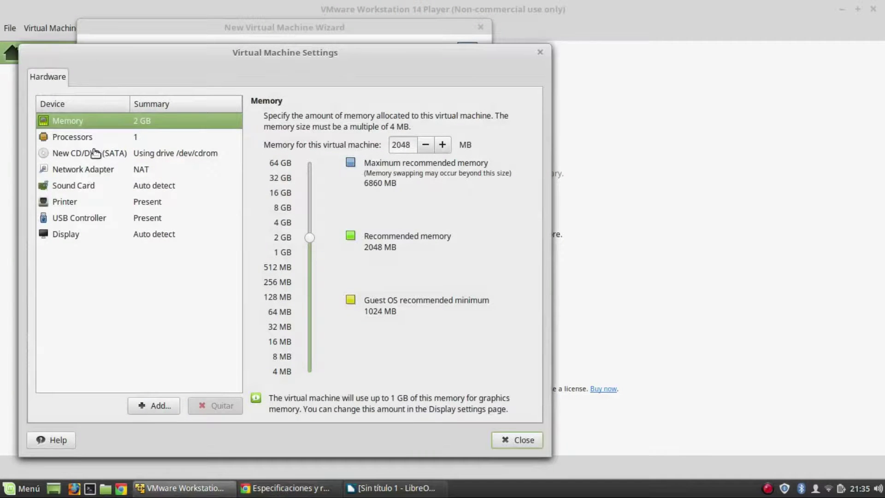
click(81, 138)
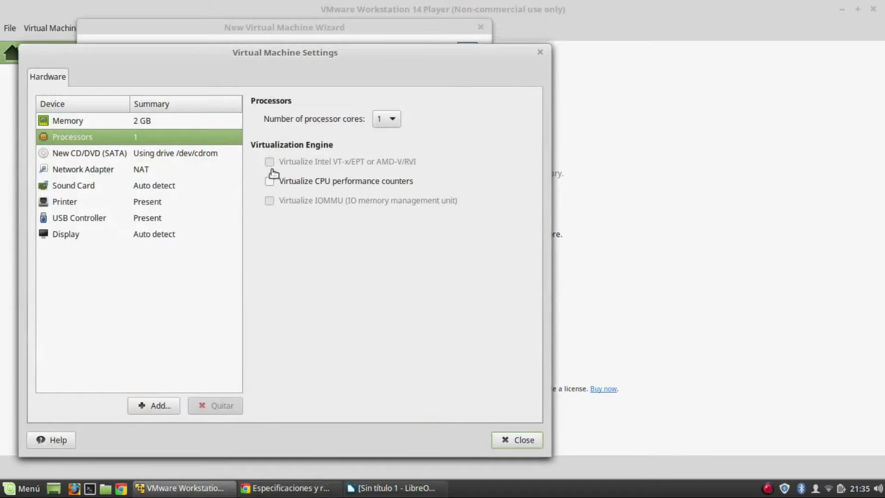
click(392, 119)
click(384, 135)
click(387, 120)
click(385, 99)
click(384, 119)
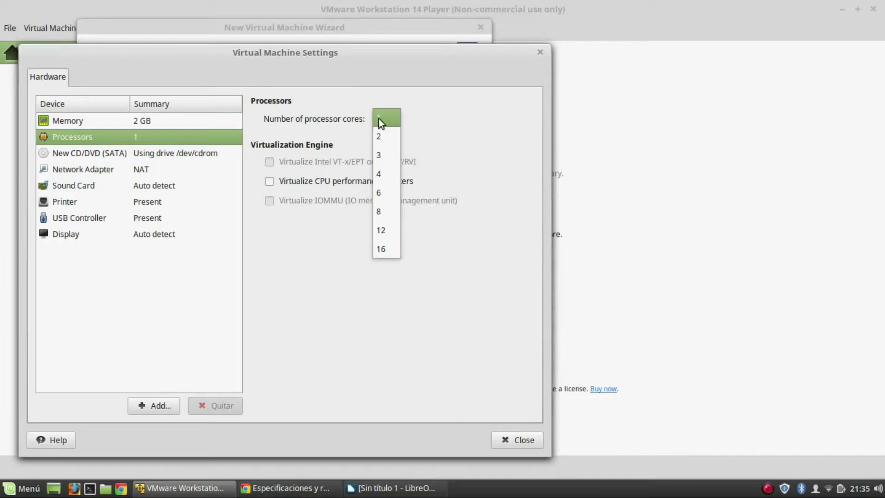
click(378, 118)
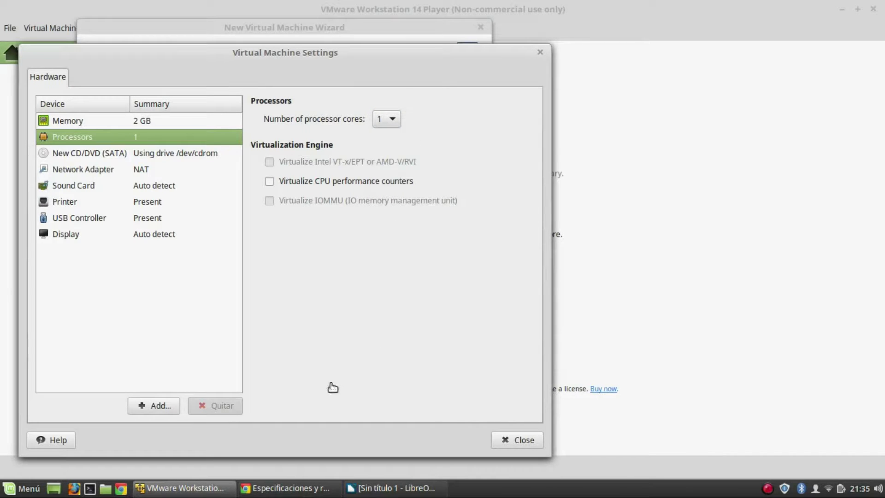
- Check the processor setting against the Windows 10 requirements in Chrome and highlight the 800×600 screen requirement
click(286, 488)
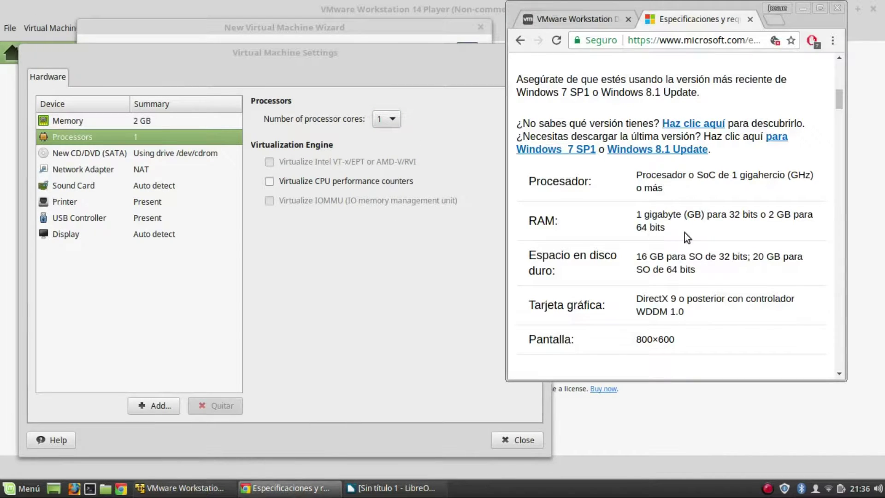
click(336, 261)
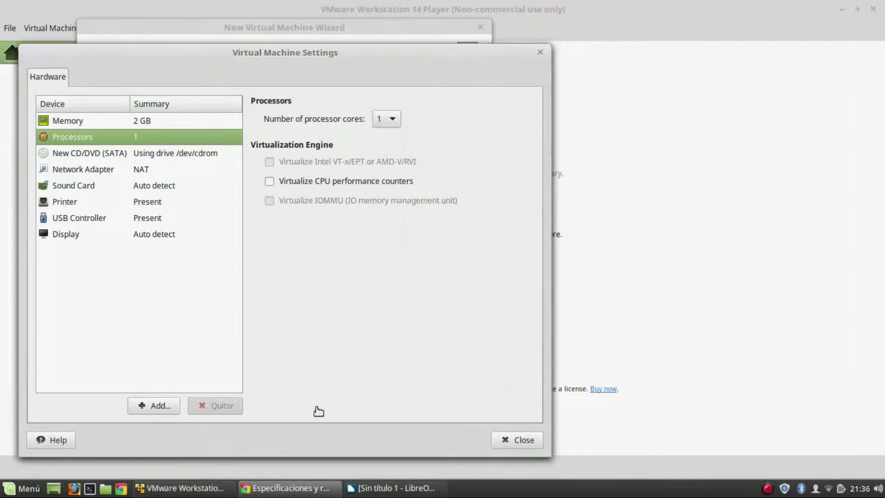
click(261, 488)
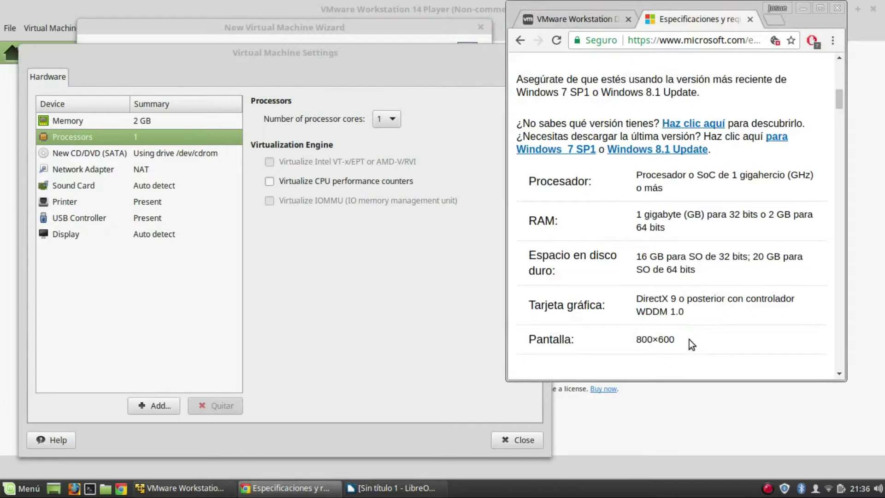
drag(690, 346, 638, 346)
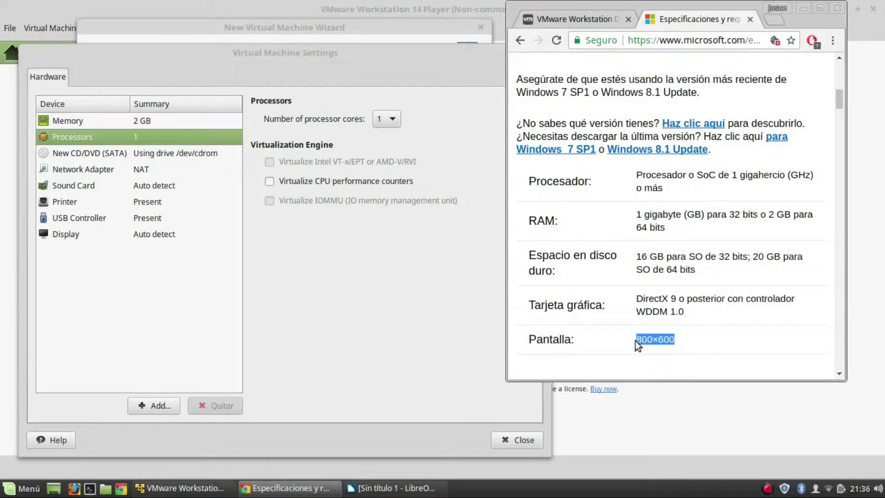
- Open the virtual machine's Display settings, compare them with the Windows 10 requirements in Chrome, and minimize the browser
click(75, 238)
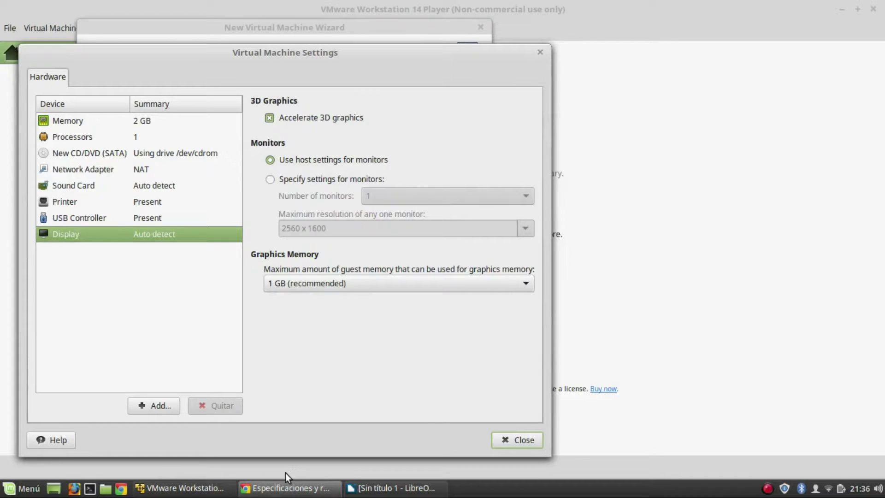
click(266, 488)
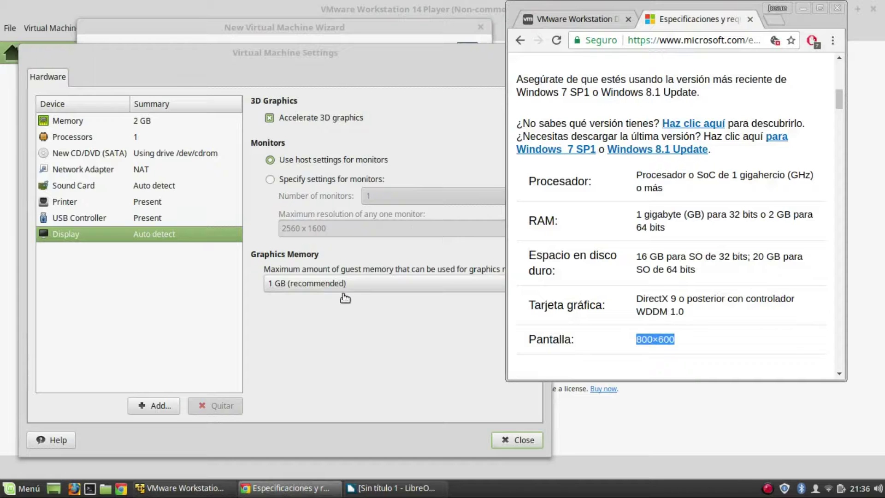
click(803, 9)
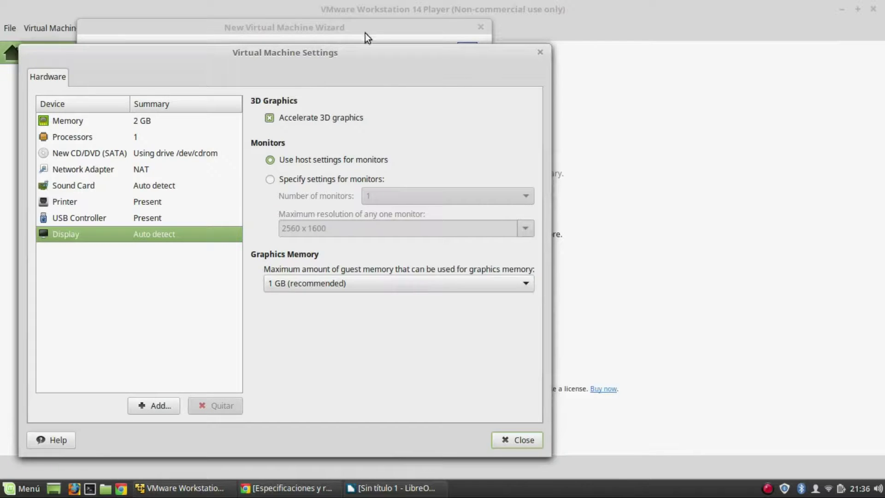
- Close and reopen the virtual machine's hardware customization, and set its memory to about 2.6 GB (2700 MB)
drag(275, 54, 403, 27)
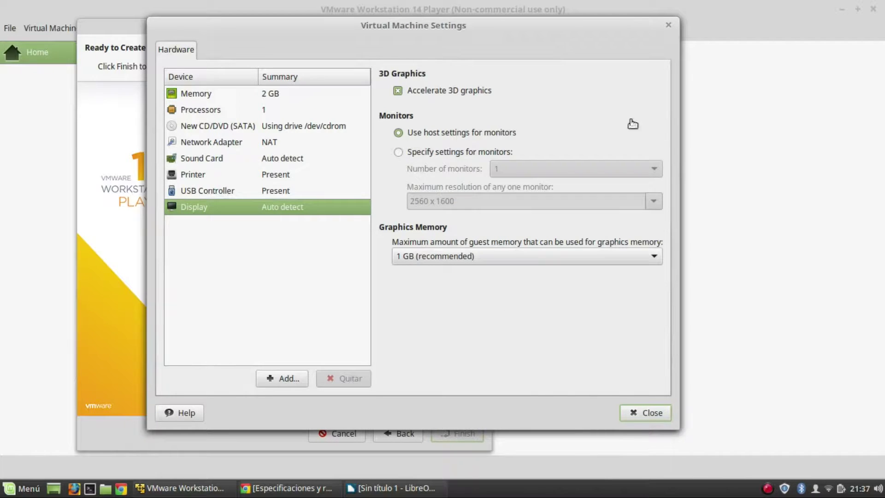
click(629, 413)
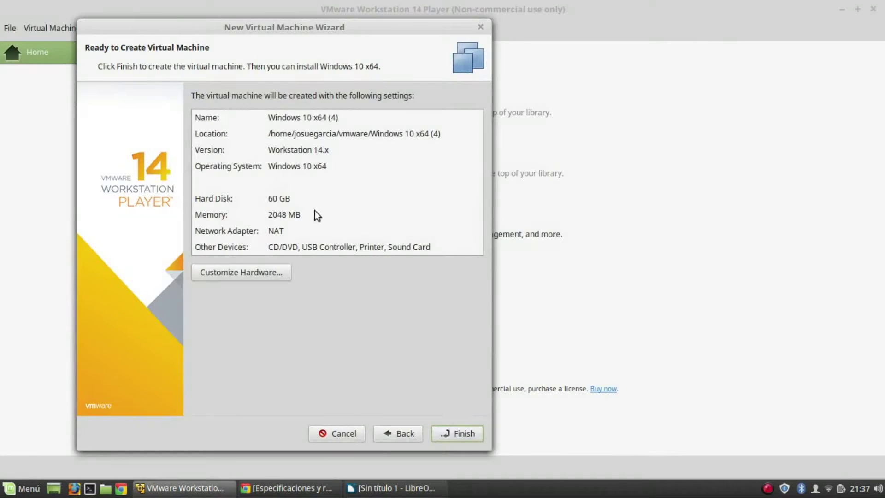
drag(304, 26, 476, 8)
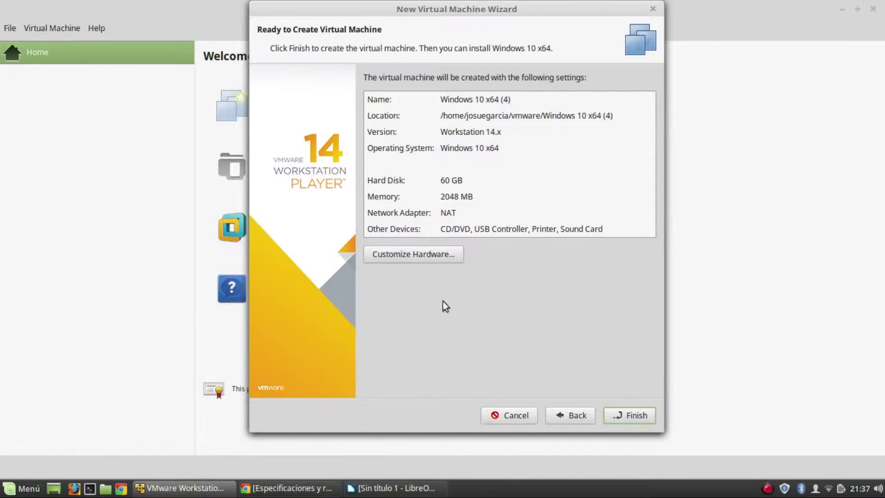
click(424, 257)
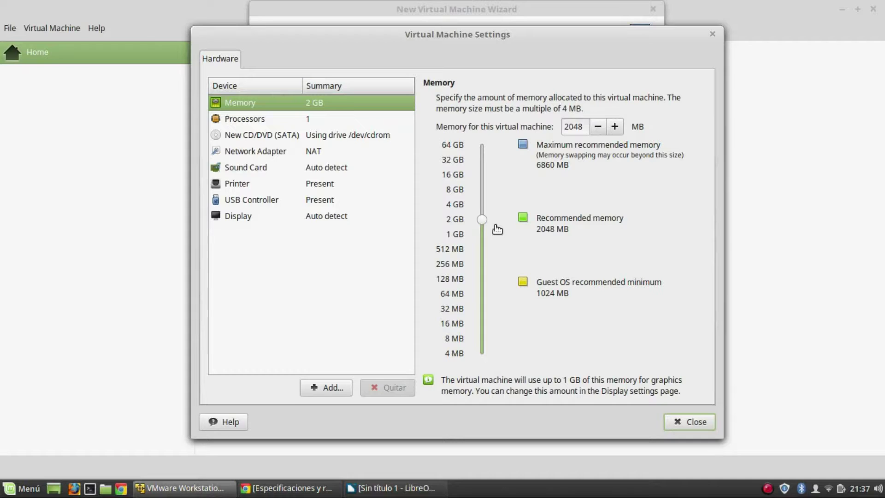
mouse_move(486, 223)
mouse_down()
mouse_move(485, 152)
mouse_move(484, 218)
mouse_up()
- Review the available processor core counts and keep the number of processor cores at 1
click(248, 119)
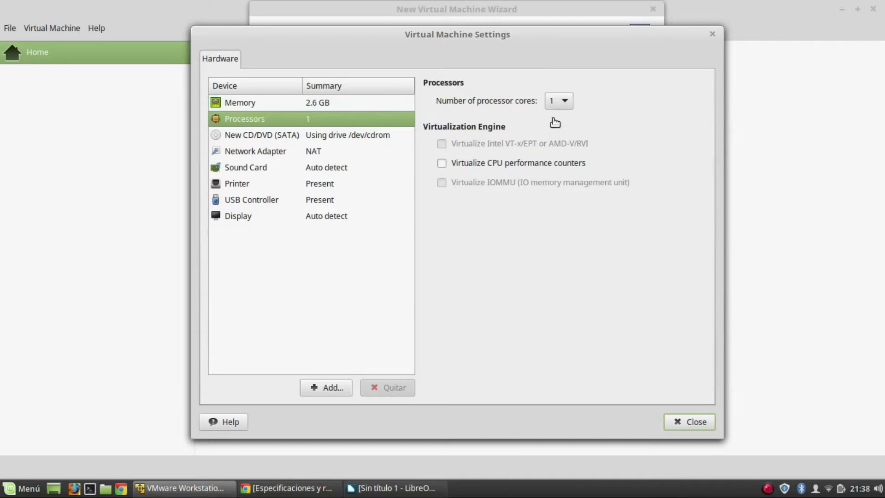
click(564, 104)
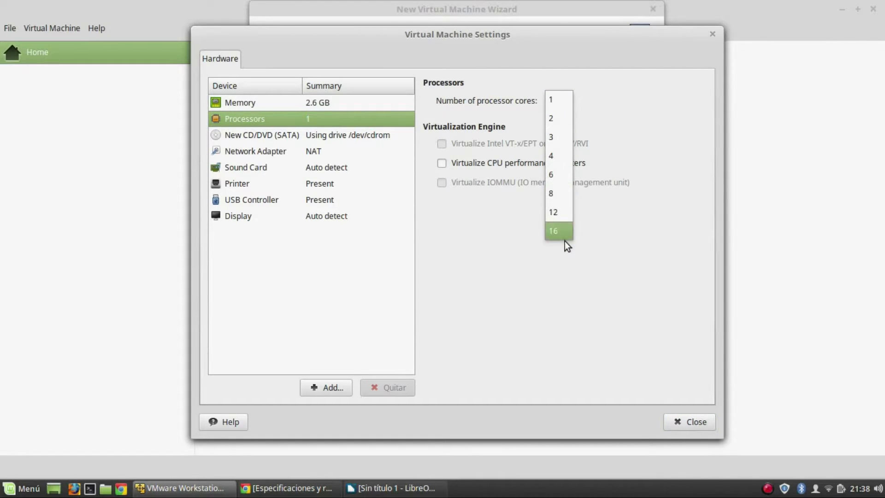
click(558, 107)
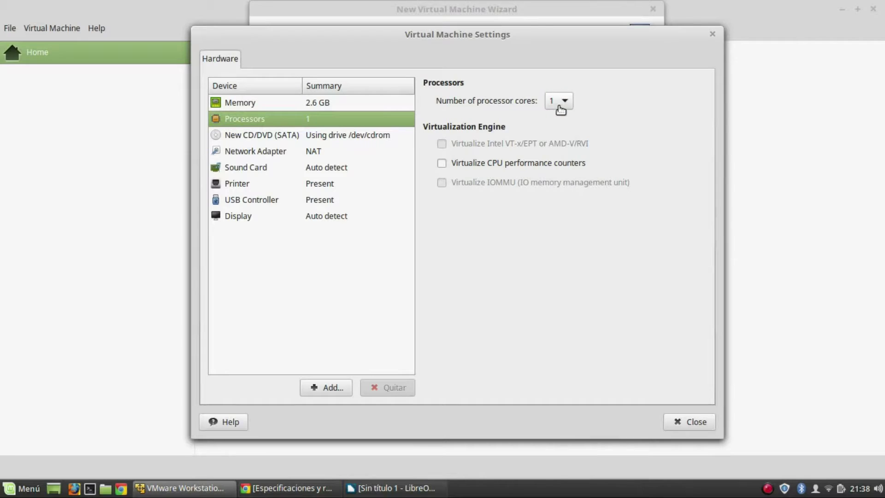
- Try the ISO image connection for the CD/DVD drive, browse for an image file, and return to the physical drive /dev/cdrom
click(325, 144)
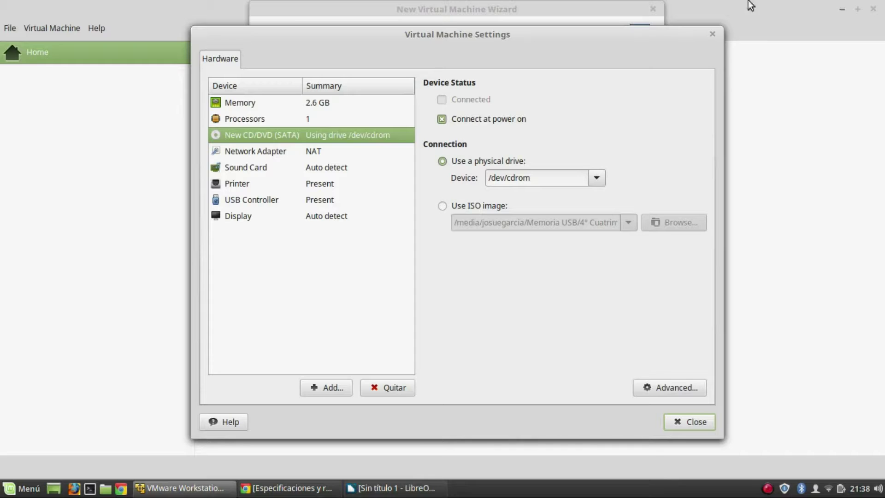
click(461, 206)
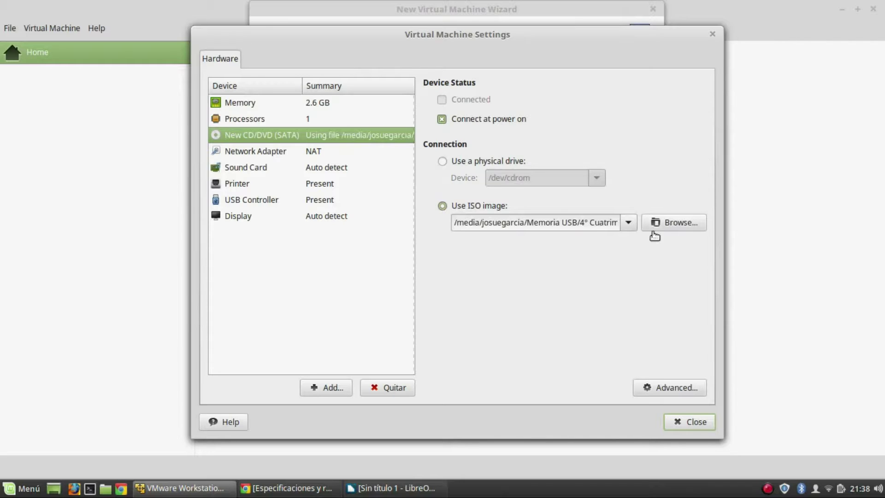
click(695, 225)
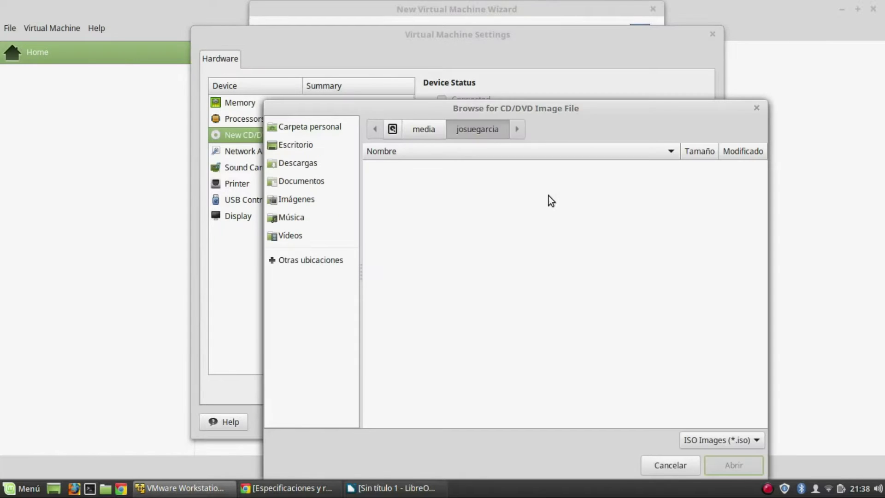
click(756, 110)
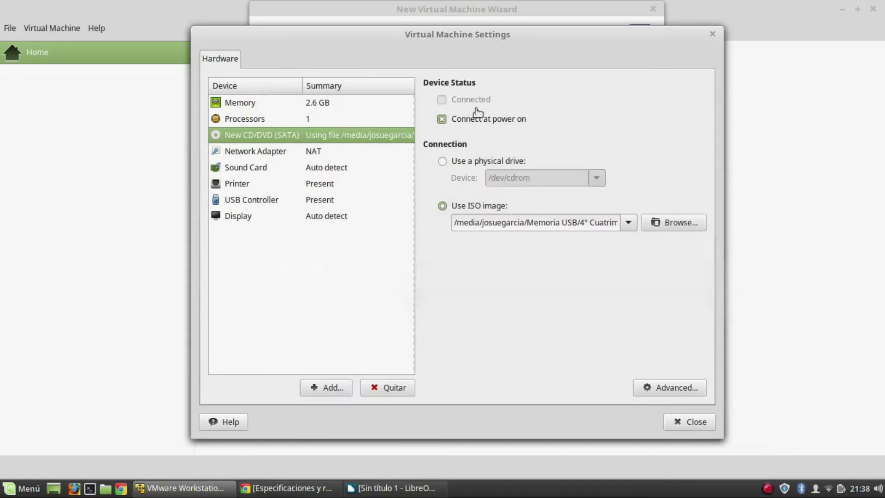
click(460, 166)
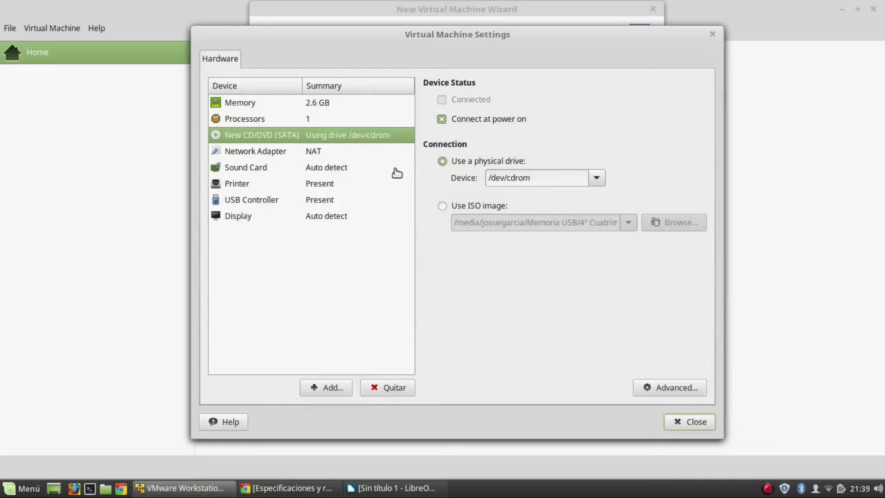
- Try the Bridged and NAT connections for the network adapter, and set it to Host-only
click(276, 151)
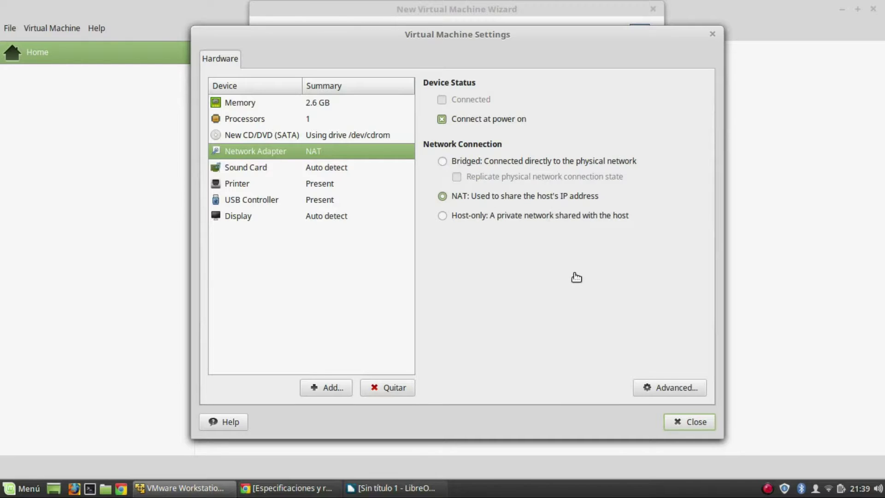
click(555, 165)
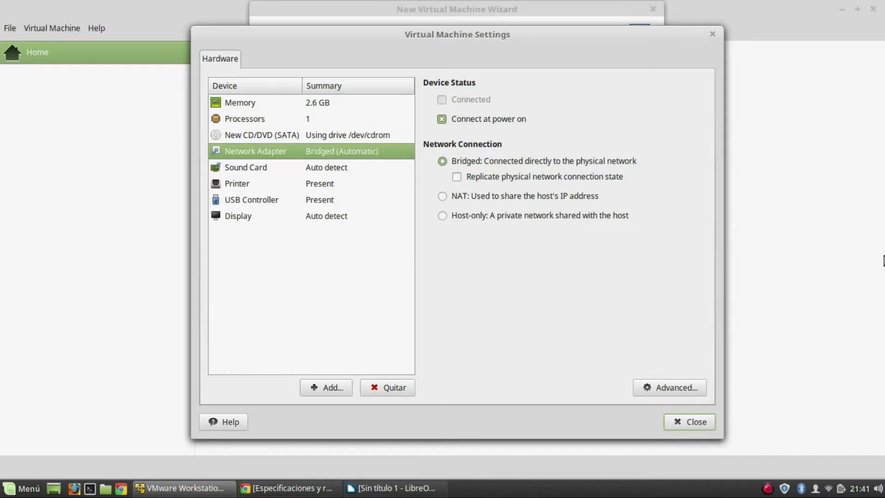
click(457, 195)
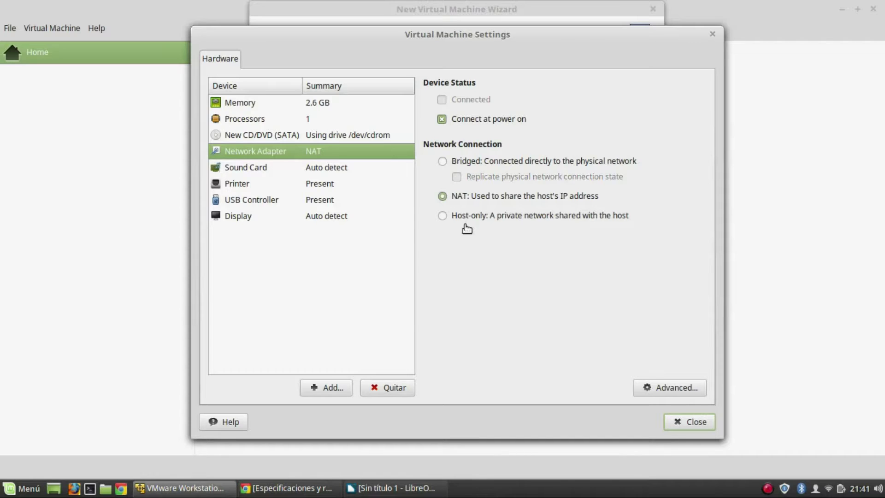
click(578, 220)
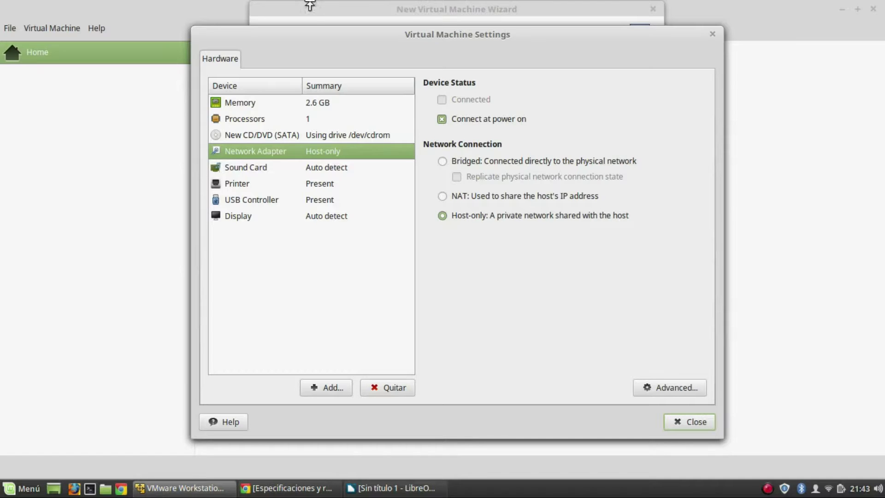
- Review the settings of the sound card, printer, USB controller and display
click(264, 177)
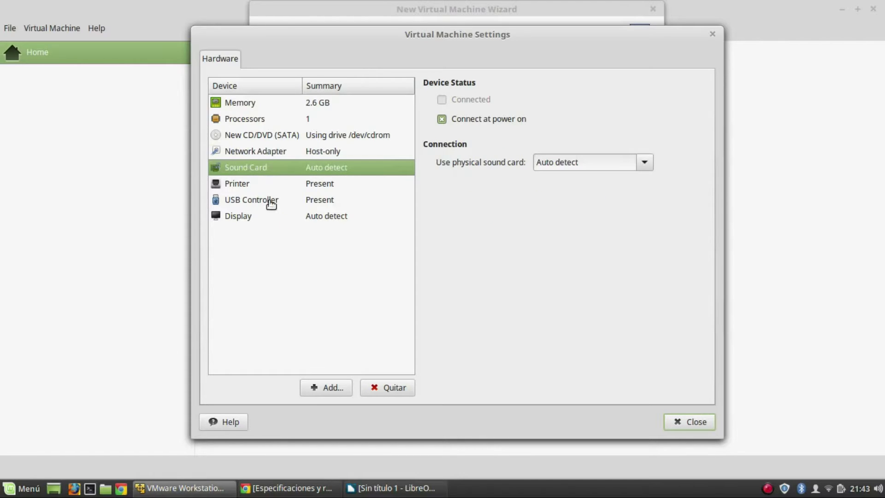
click(258, 189)
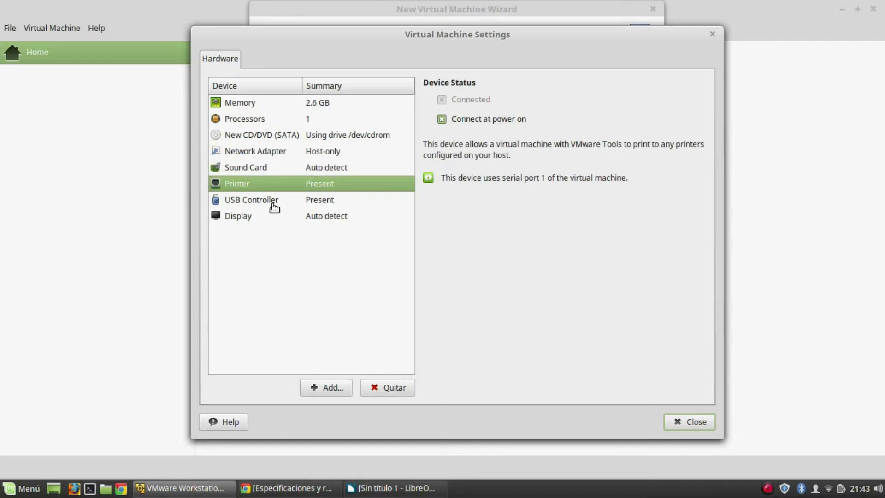
click(273, 204)
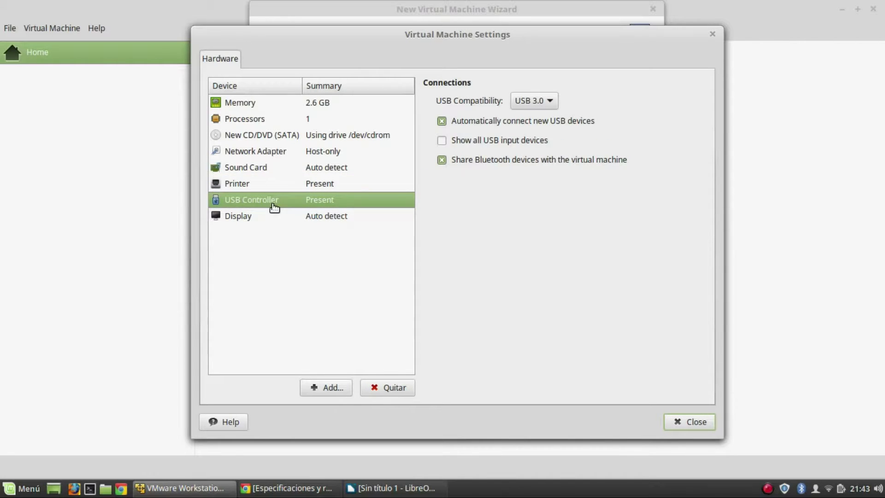
click(269, 222)
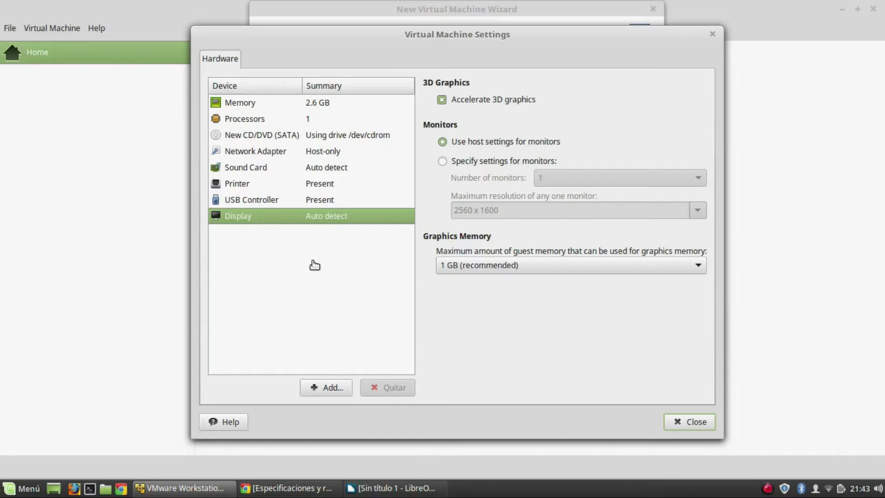
- Add a second network adapter to the virtual machine and remove it again
click(332, 388)
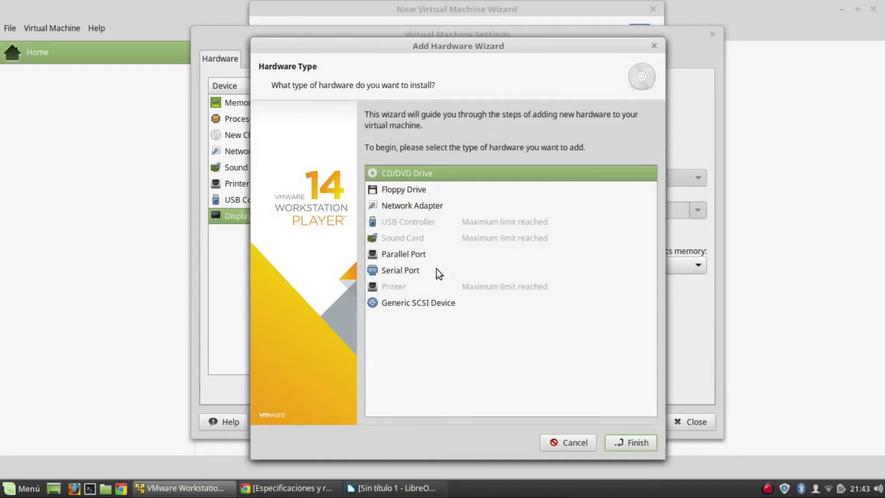
click(411, 206)
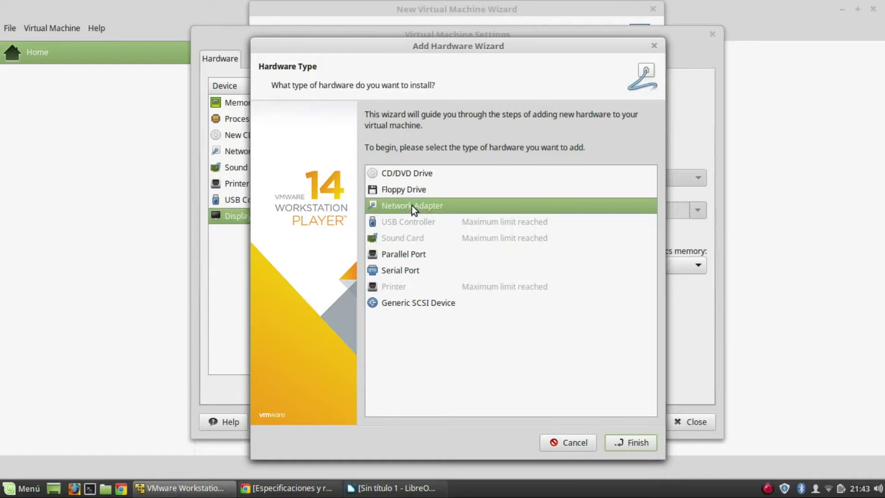
double_click(411, 205)
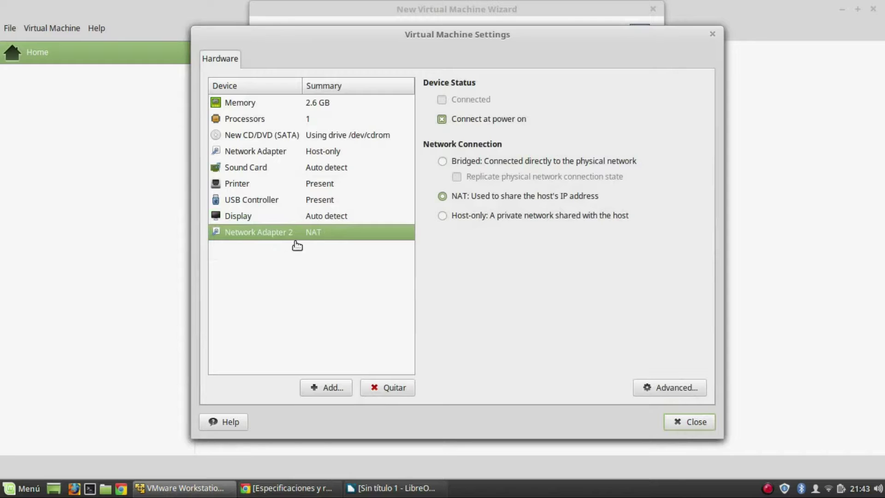
click(391, 388)
- Remove the printer from the virtual machine's hardware and add a second CD/DVD drive
click(243, 183)
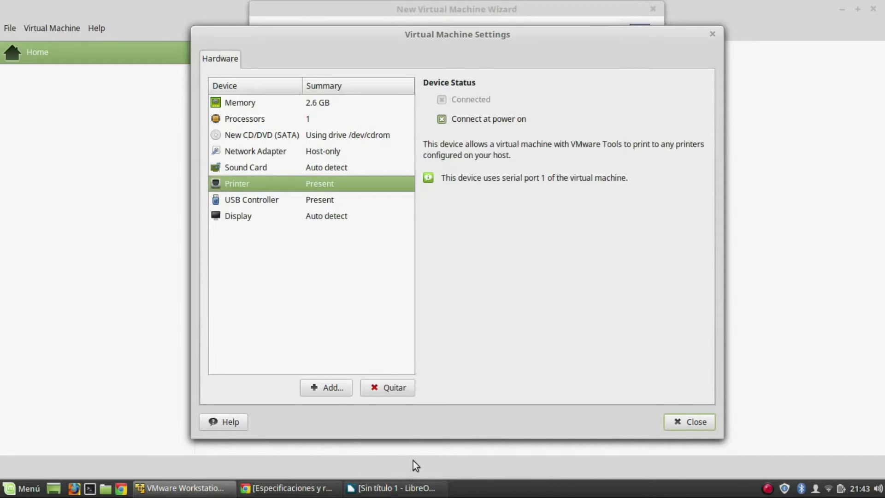
click(371, 391)
click(327, 387)
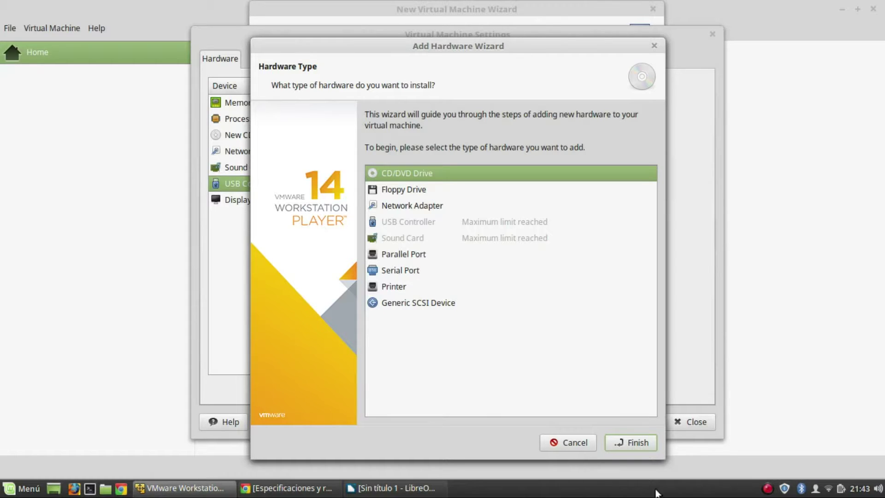
click(635, 444)
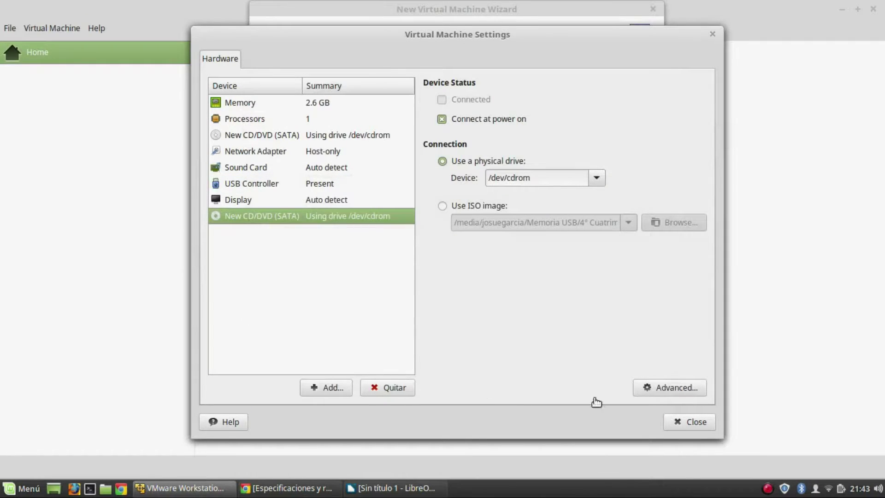
- Close the hardware settings, create the Windows 10 x64 virtual machine, and close the wizard
click(692, 423)
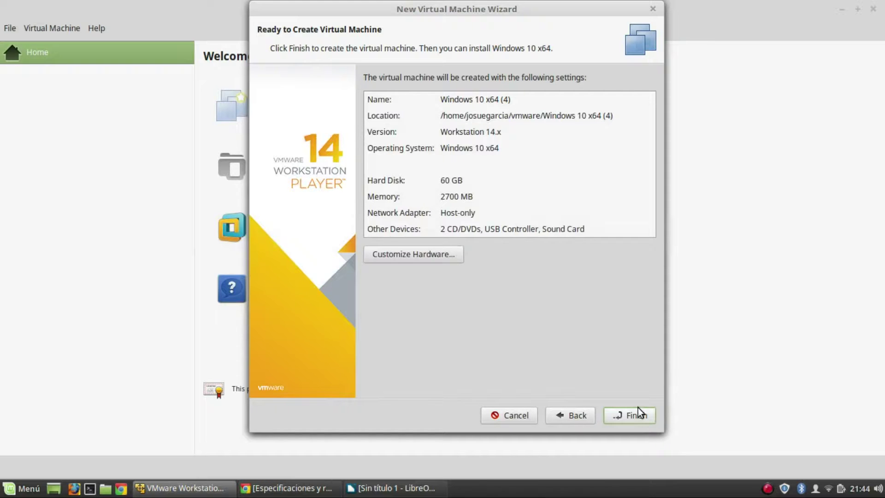
click(640, 414)
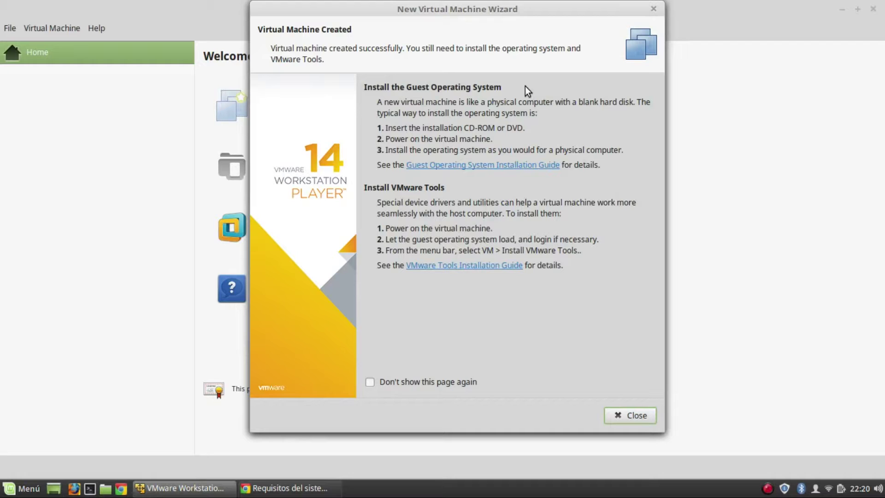
click(619, 411)
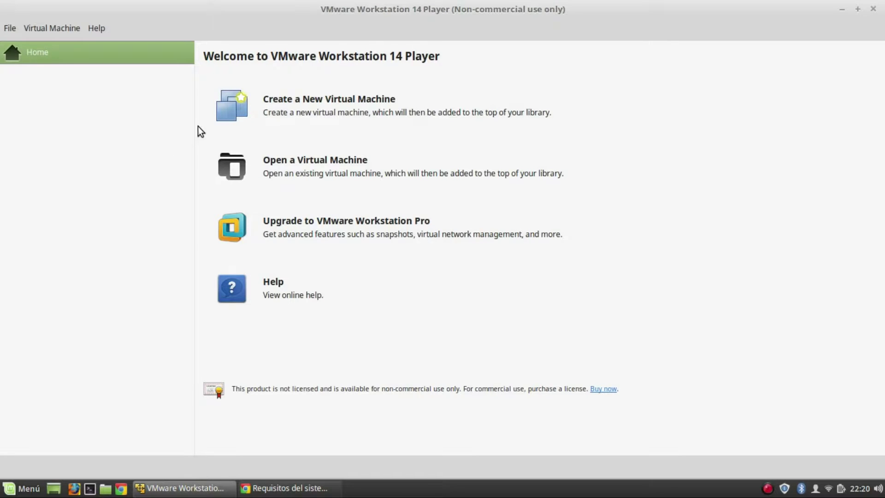
- Start a new virtual machine, try the physical drive and ISO image sources, choose to install the operating system later, and continue
click(273, 119)
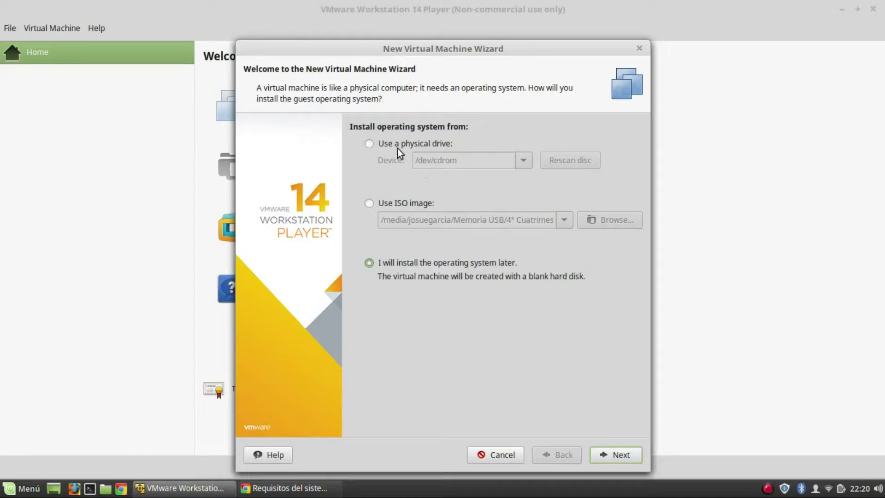
click(396, 148)
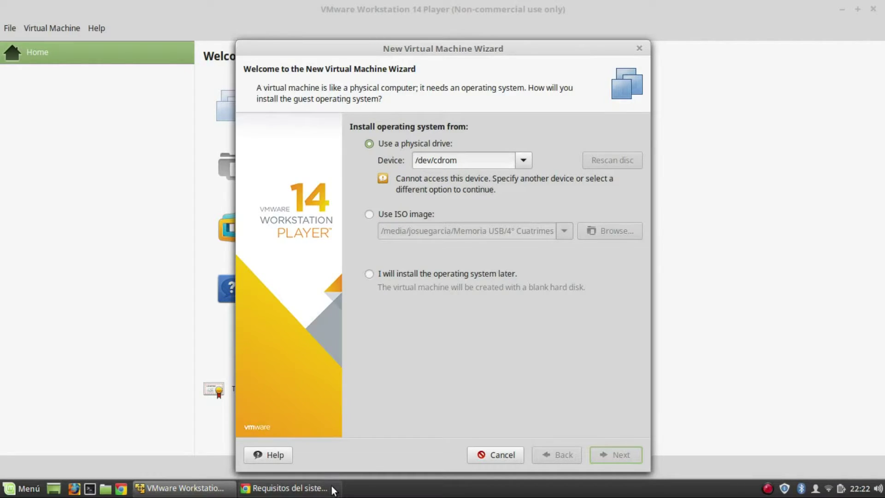
mouse_move(334, 490)
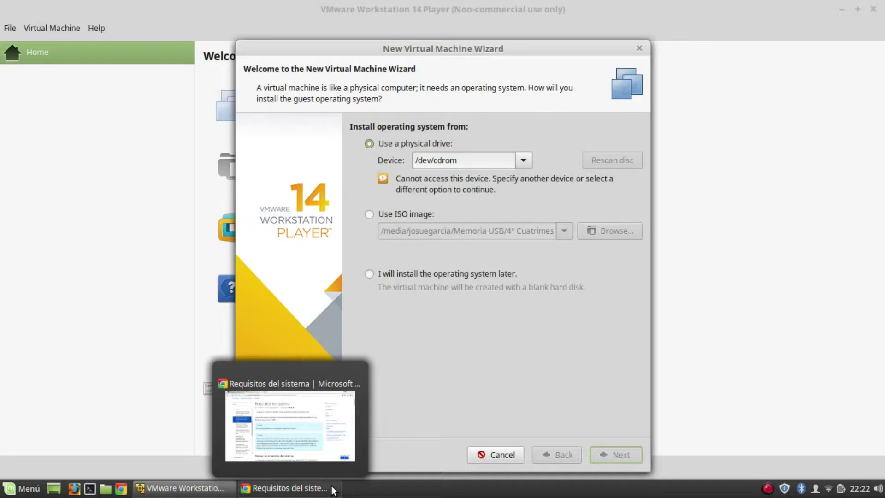
click(384, 214)
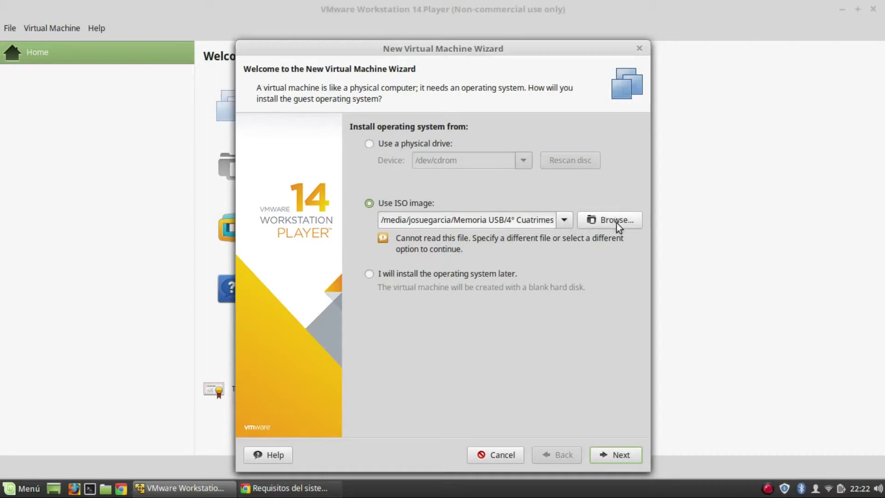
click(471, 273)
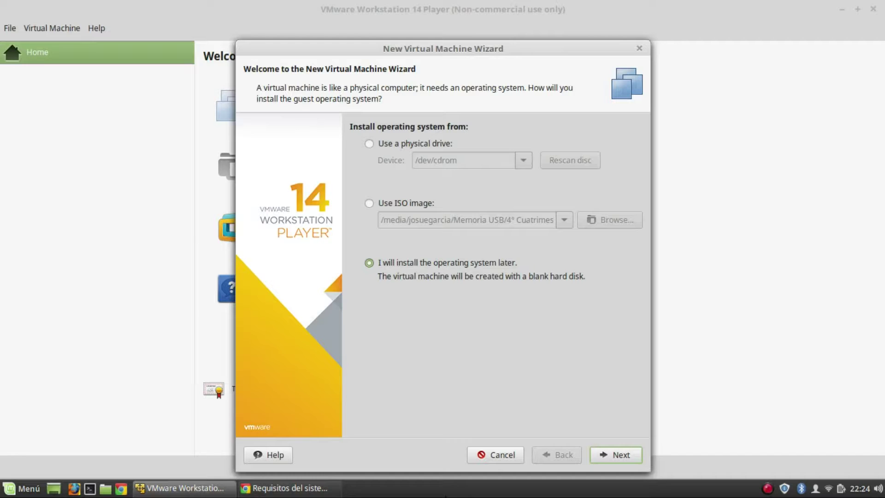
click(618, 452)
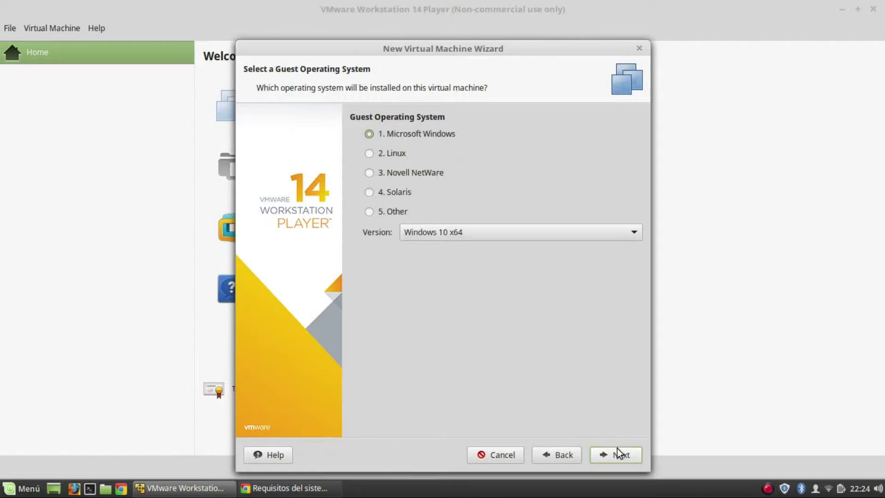
- Choose Microsoft Windows as the guest operating system with version Windows Server 2016, and continue
click(400, 145)
click(405, 134)
click(462, 234)
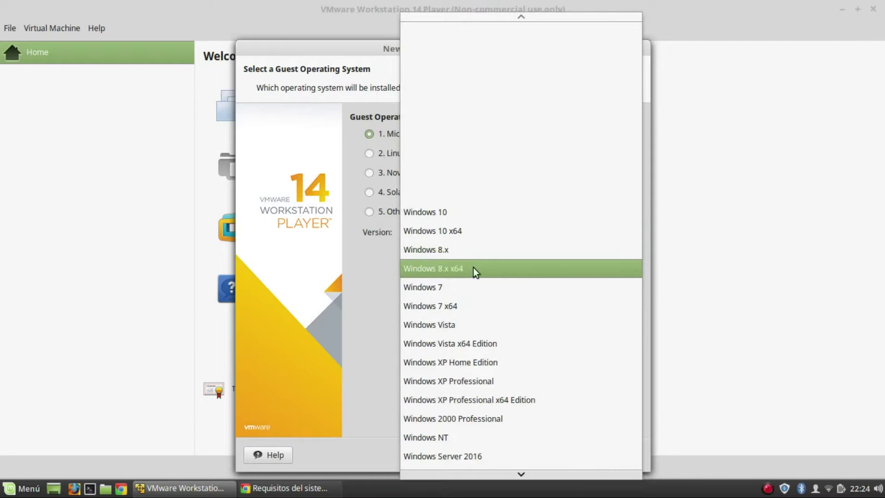
scroll(463, 299, down, 5)
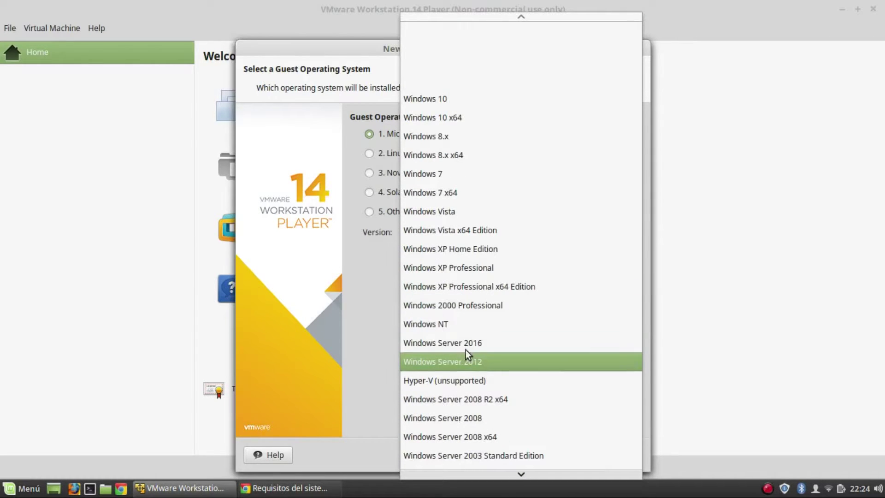
click(437, 343)
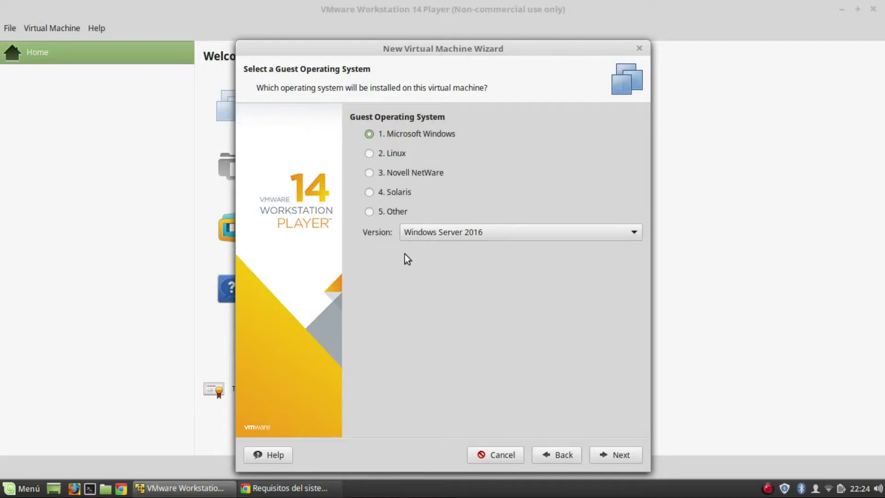
click(608, 451)
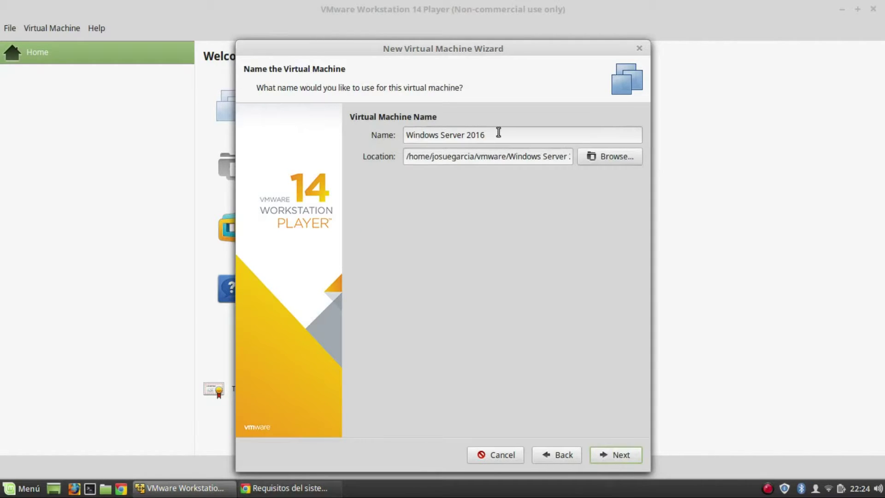
- Keep Windows Server 2016 as the virtual machine's name with its default location, and continue
drag(498, 132, 391, 136)
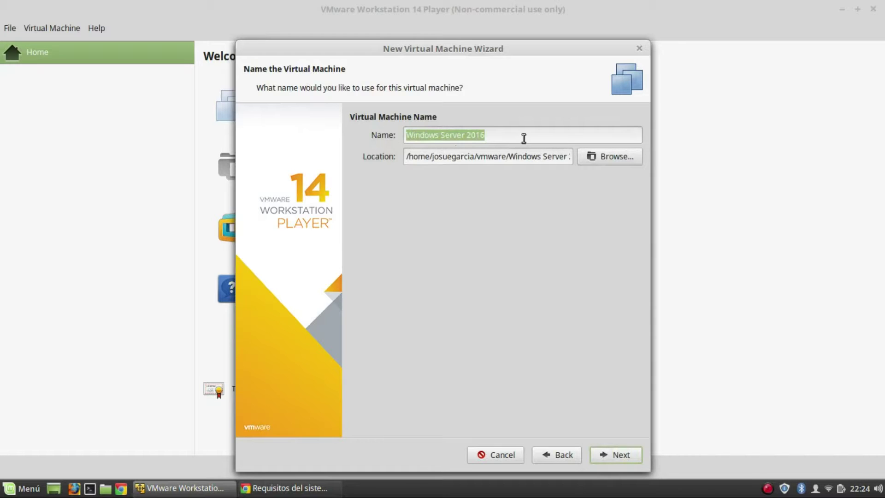
click(498, 135)
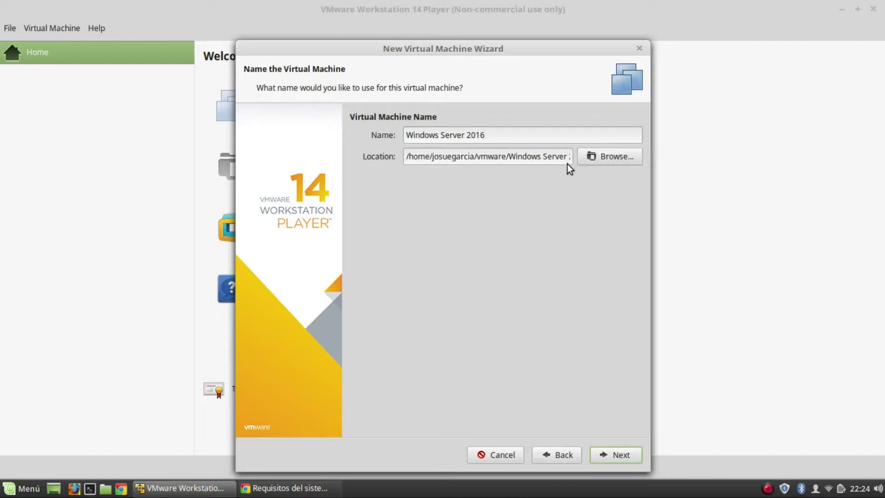
click(625, 452)
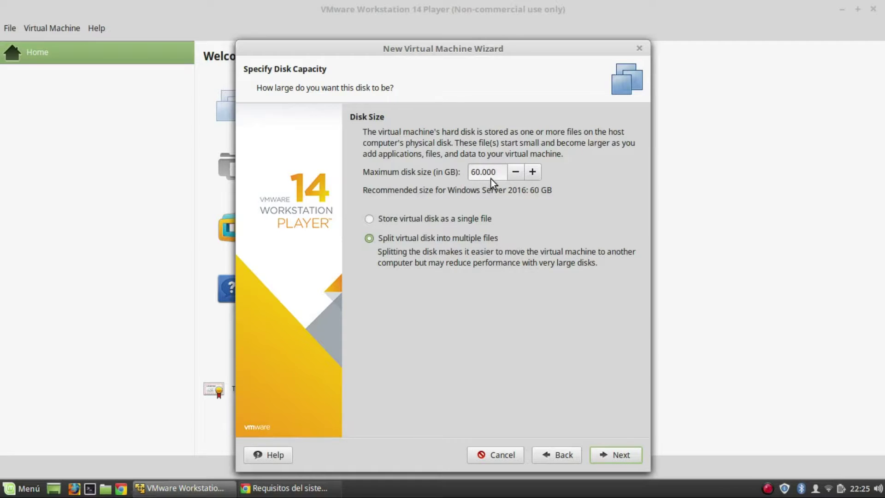
- Keep the maximum disk size at 60 GB with the virtual disk split into multiple files, and continue to the summary
drag(496, 175, 470, 174)
click(497, 172)
click(472, 225)
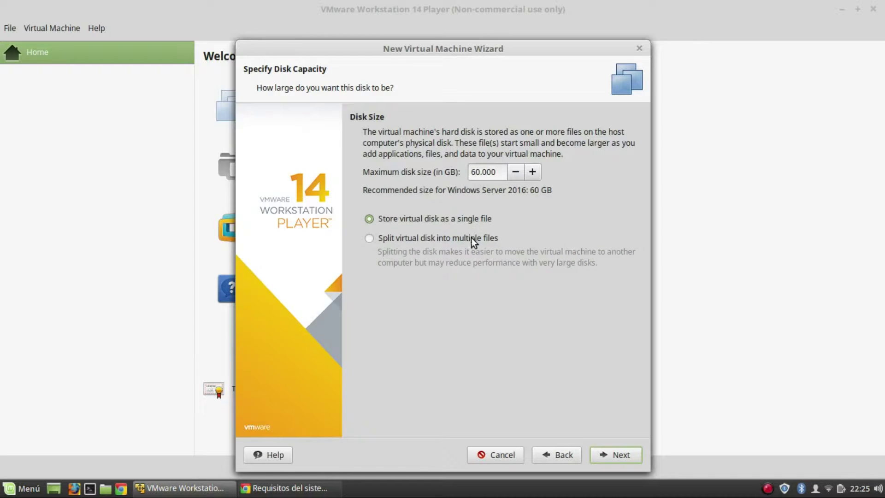
click(471, 238)
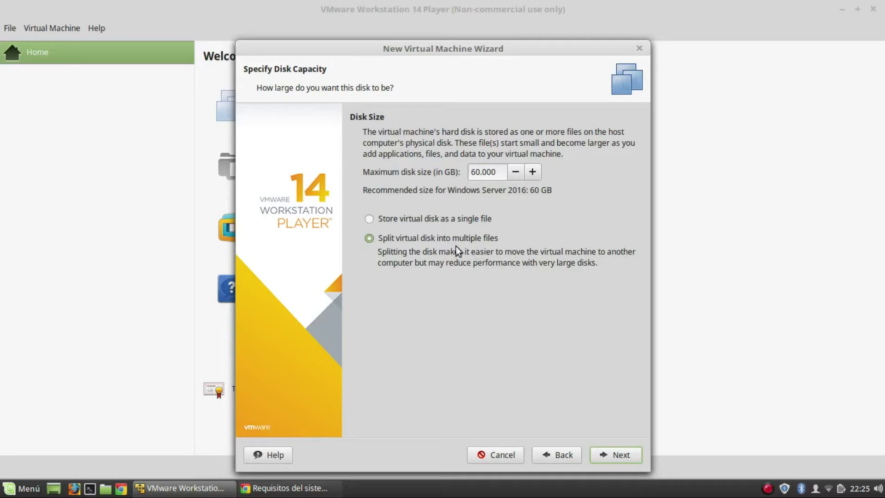
click(612, 456)
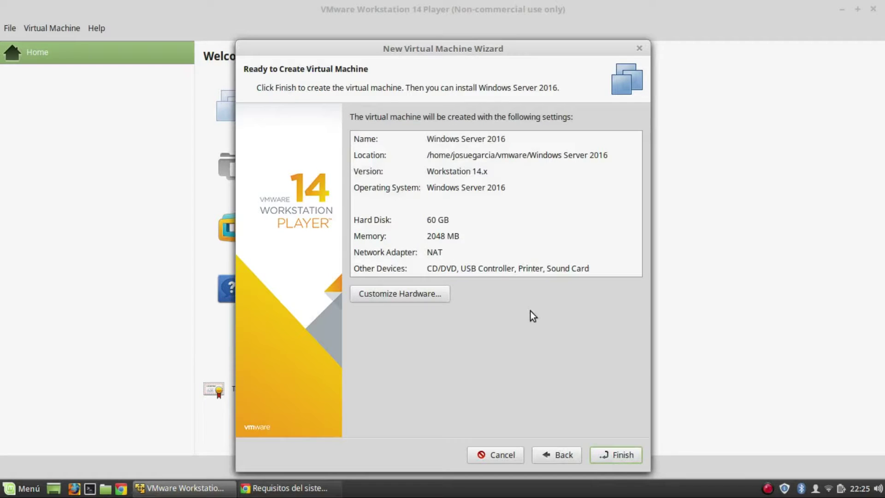
- Switch to the Windows Server 2016 system requirements page in Chrome and examine the minimum processor requirements
drag(457, 53, 353, 46)
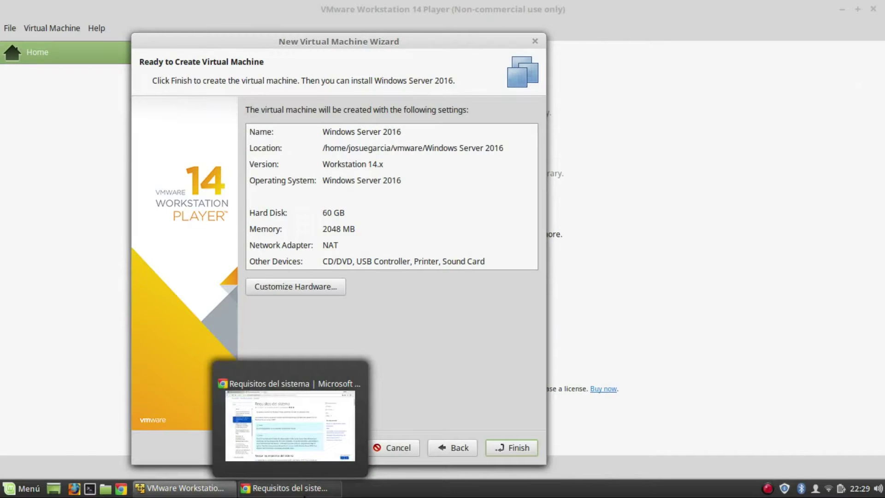
click(283, 487)
scroll(419, 333, down, 6)
scroll(418, 331, down, 3)
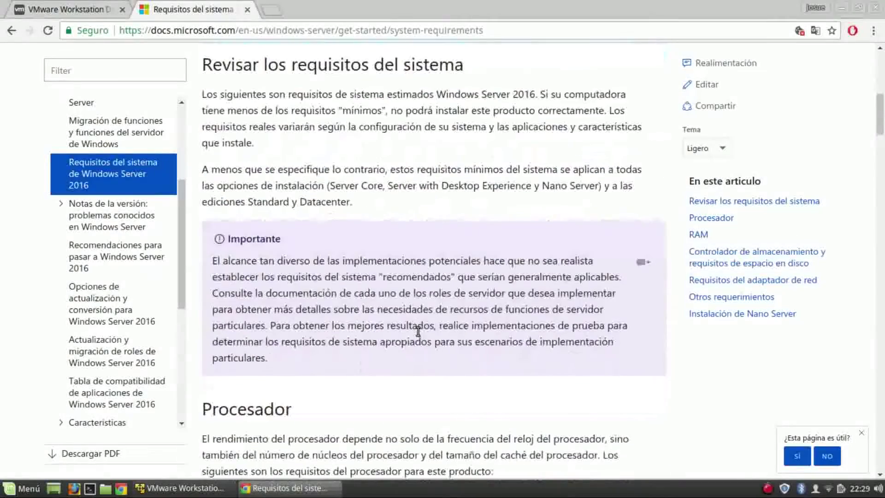
scroll(418, 330, down, 4)
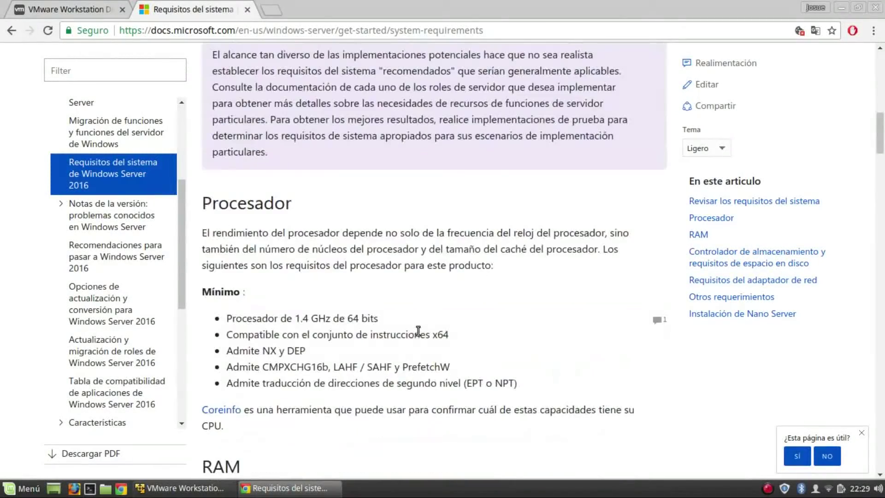
scroll(300, 346, down, 3)
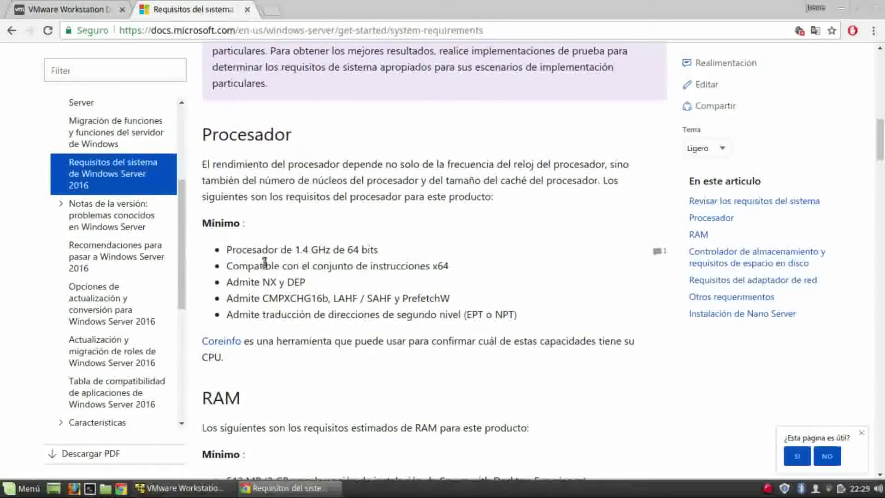
drag(226, 249, 325, 250)
drag(381, 262, 389, 256)
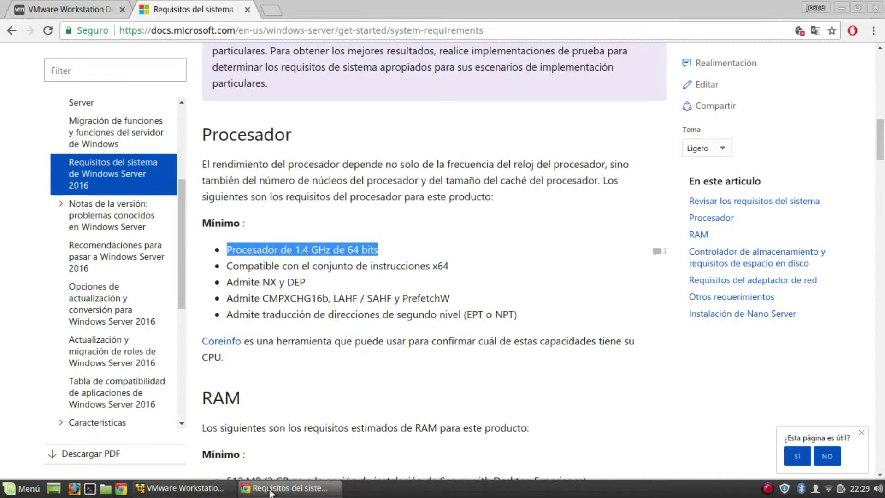
drag(226, 271, 455, 276)
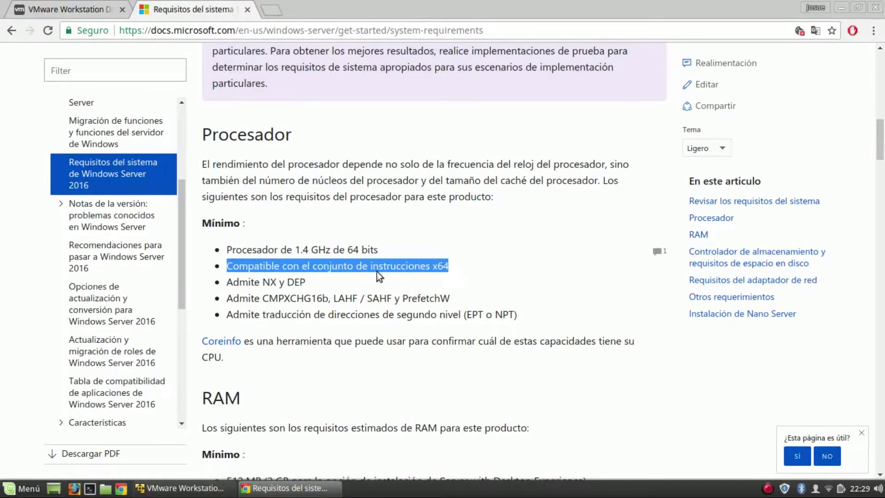
scroll(282, 307, down, 3)
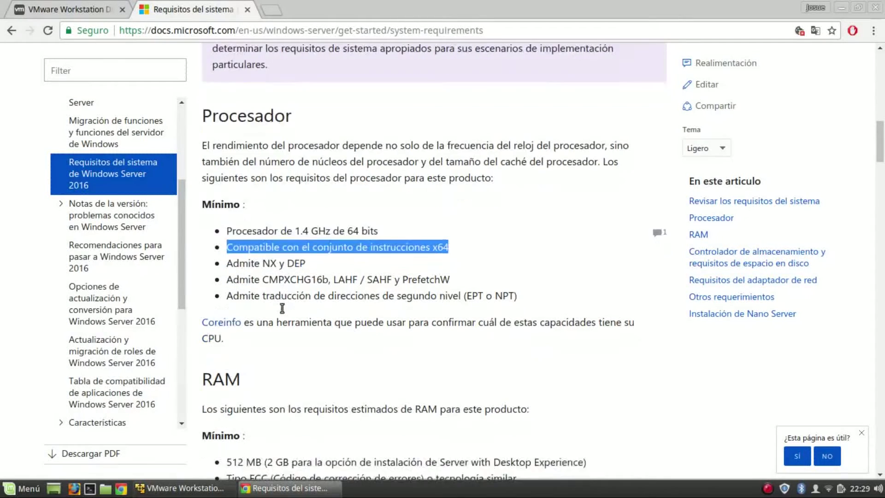
- Examine the minimum RAM requirements and the note on virtual machines with minimum hardware
scroll(282, 308, down, 5)
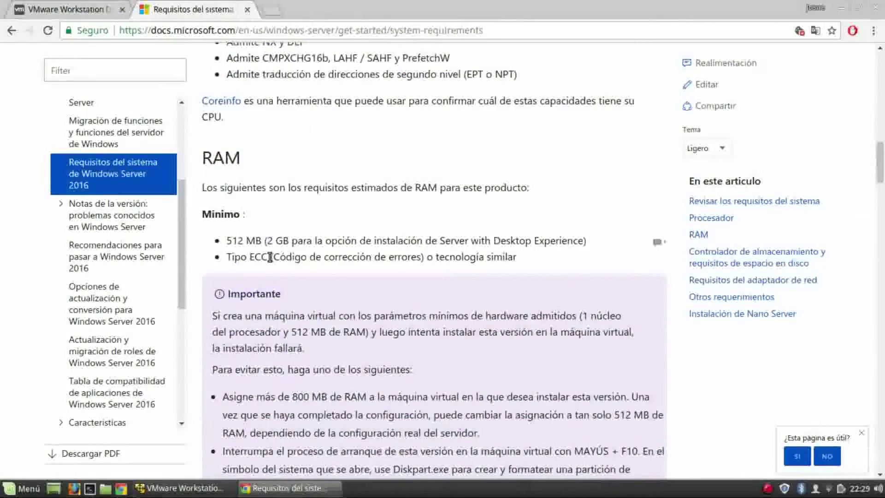
scroll(270, 257, down, 2)
drag(226, 171, 261, 173)
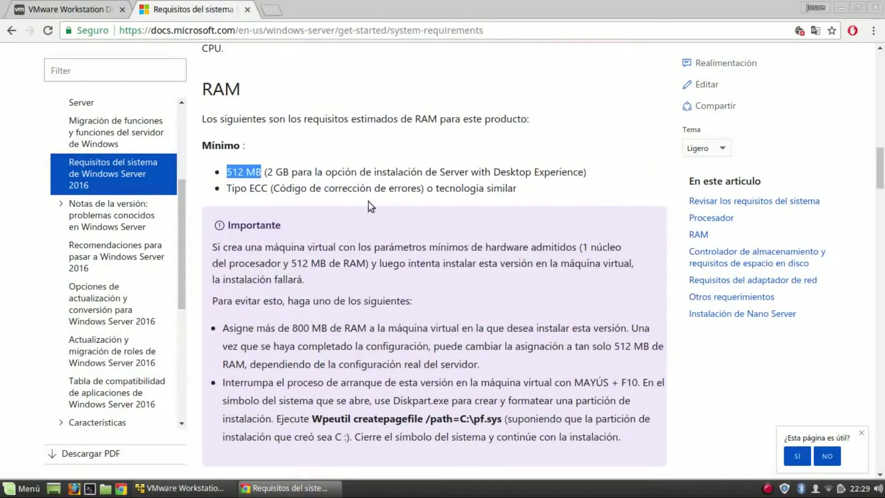
click(289, 204)
scroll(289, 204, down, 3)
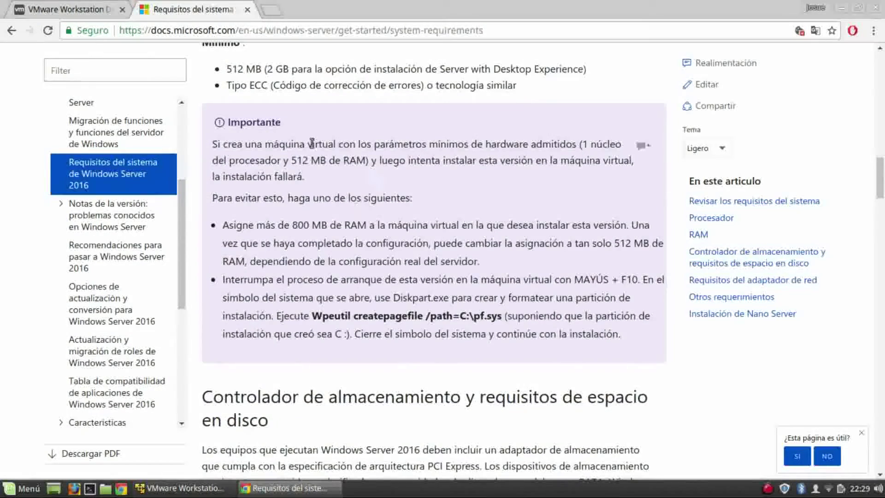
drag(212, 144, 335, 191)
click(411, 161)
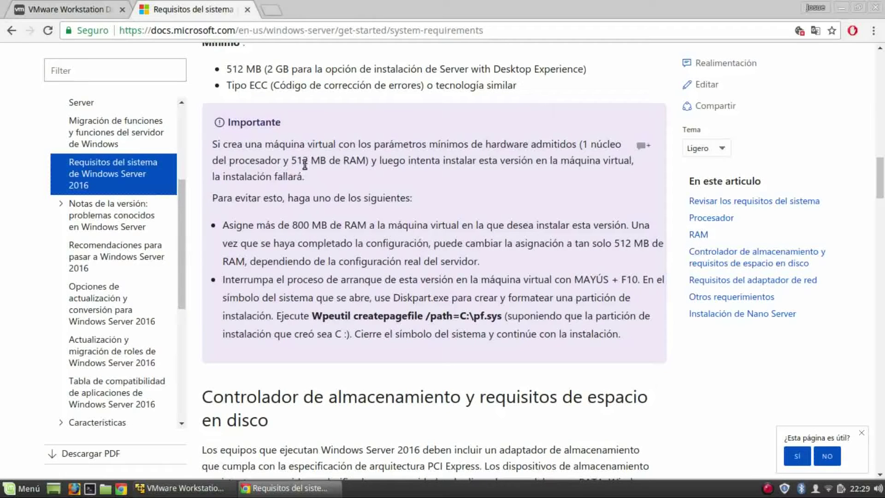
- Switch to VMware Player, open the new virtual machine's hardware customization, and recheck the minimum-hardware note on the requirements page in Chrome
click(204, 493)
click(305, 289)
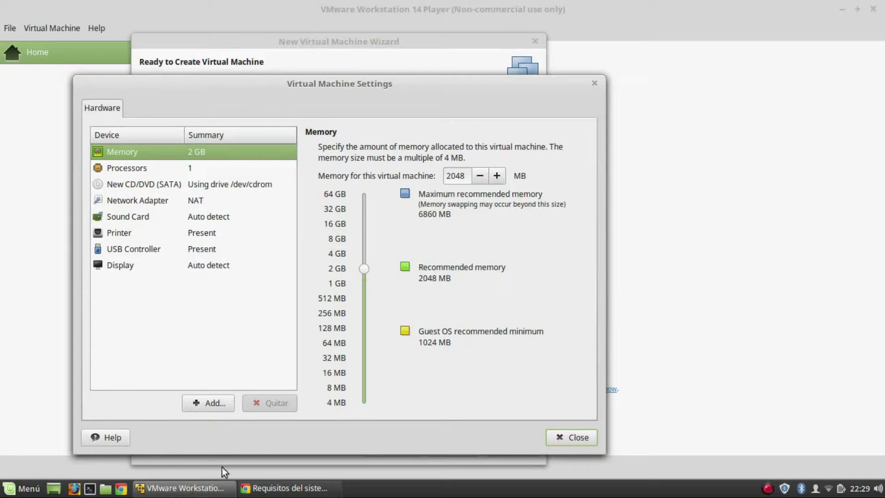
click(282, 489)
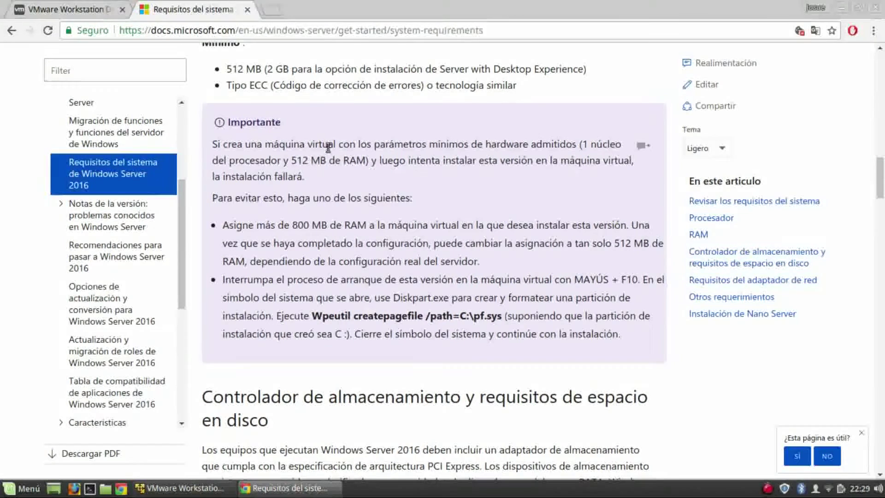
drag(312, 144, 250, 159)
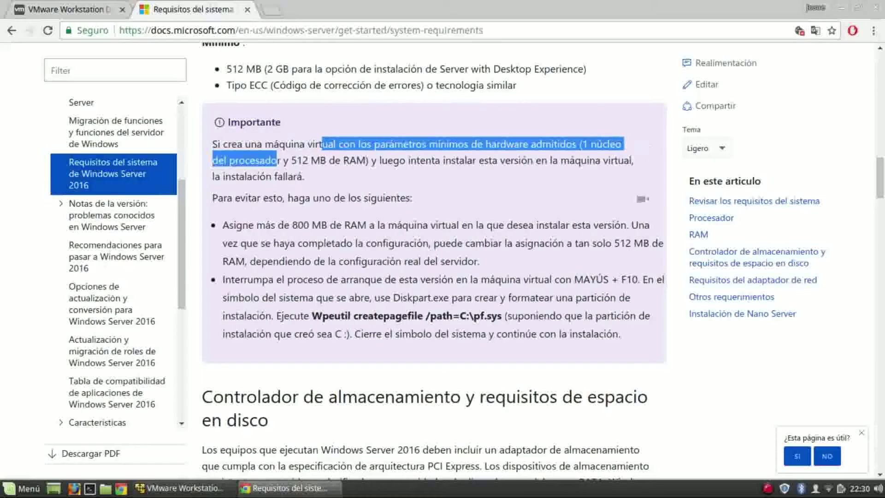
- Switch to VMware Player, try 2 processor cores for the virtual machine, and return the number to 1
click(193, 489)
click(124, 168)
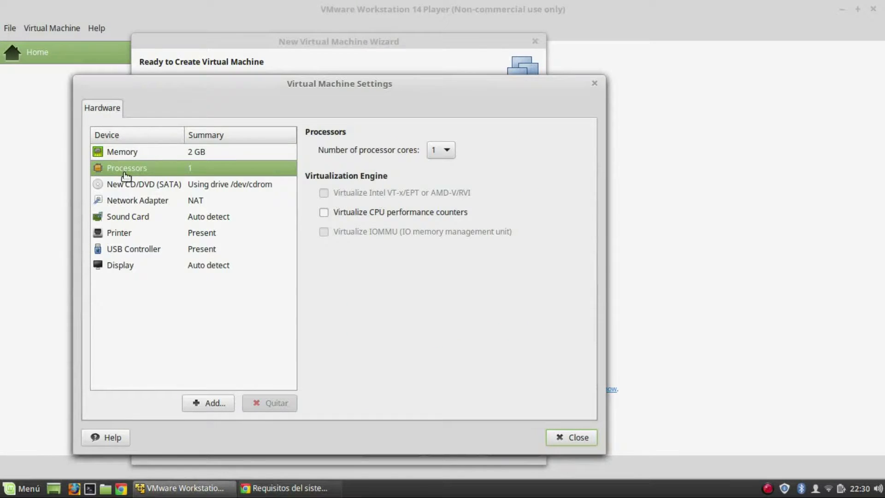
click(436, 154)
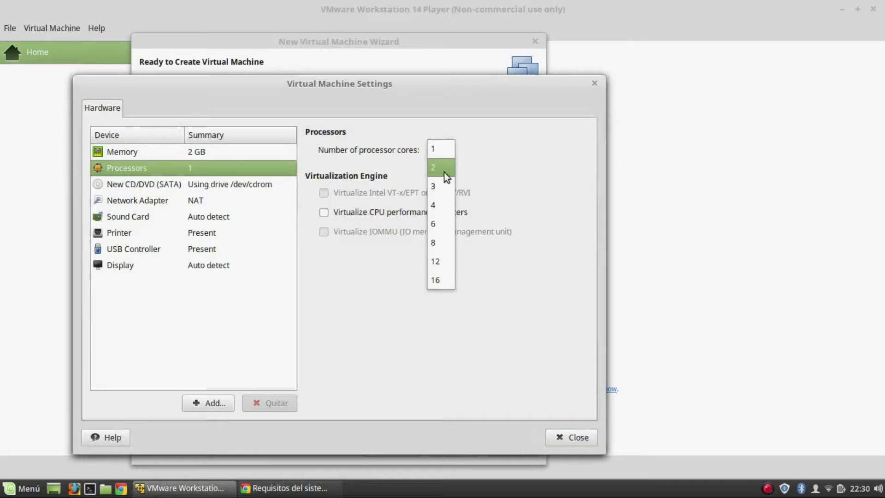
click(433, 169)
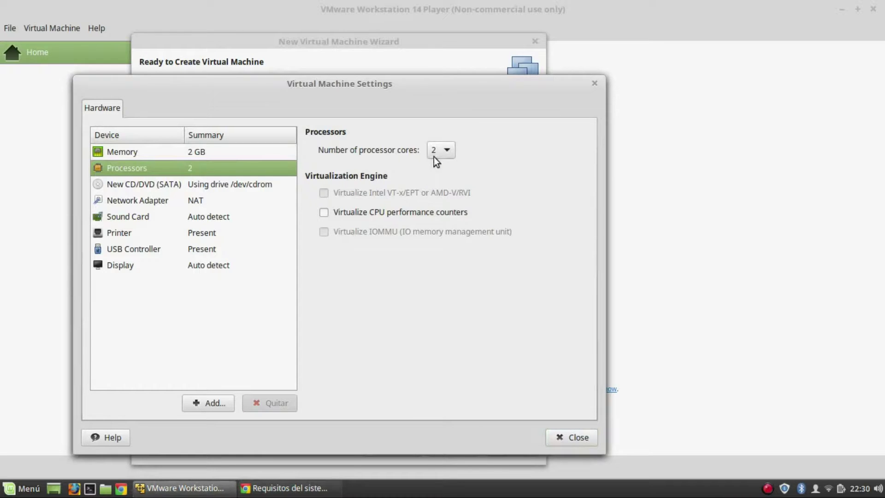
click(433, 155)
click(433, 137)
- Switch to the requirements page in Chrome and examine the storage controller and minimum disk space requirements for Windows Server 2016
click(285, 487)
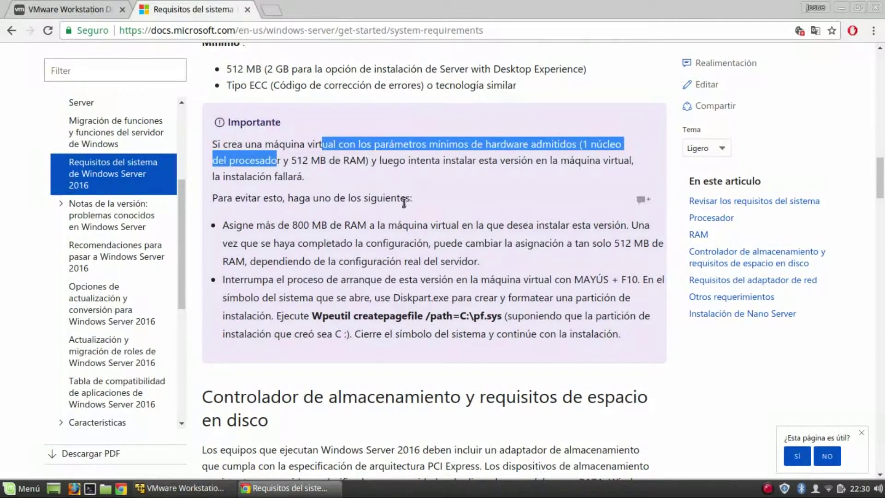
scroll(453, 305, down, 1)
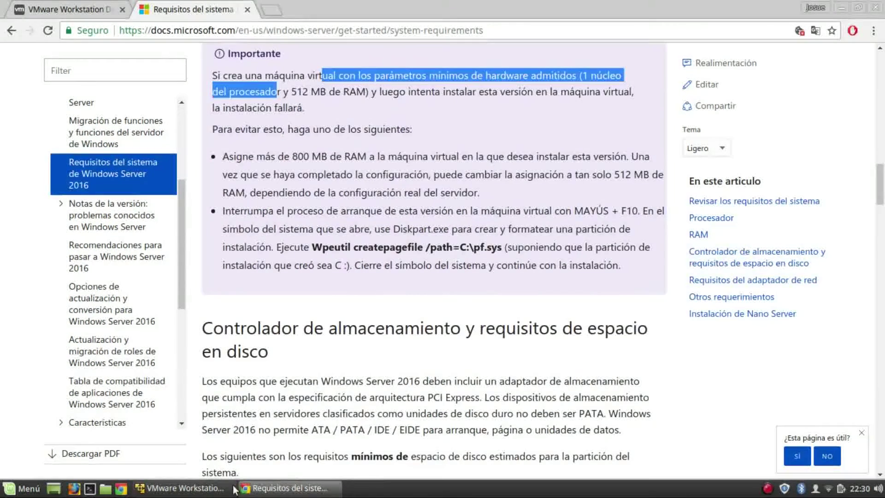
scroll(425, 280, down, 1)
scroll(423, 275, down, 5)
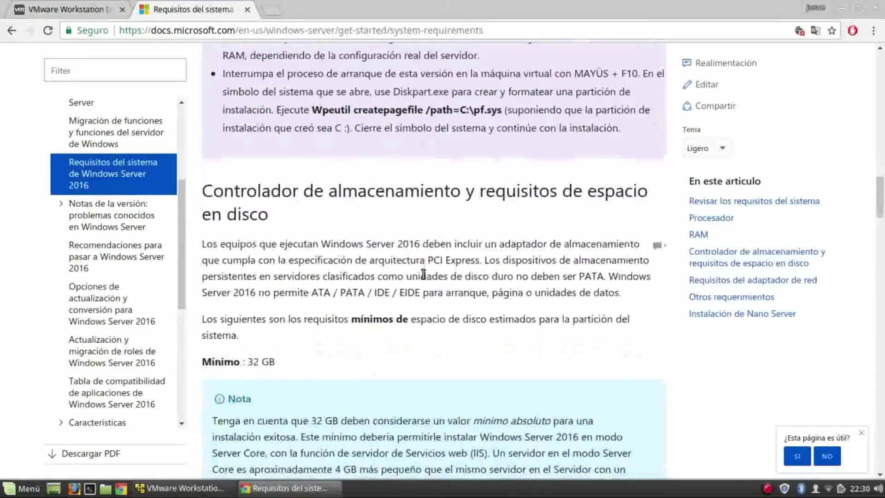
scroll(342, 368, down, 2)
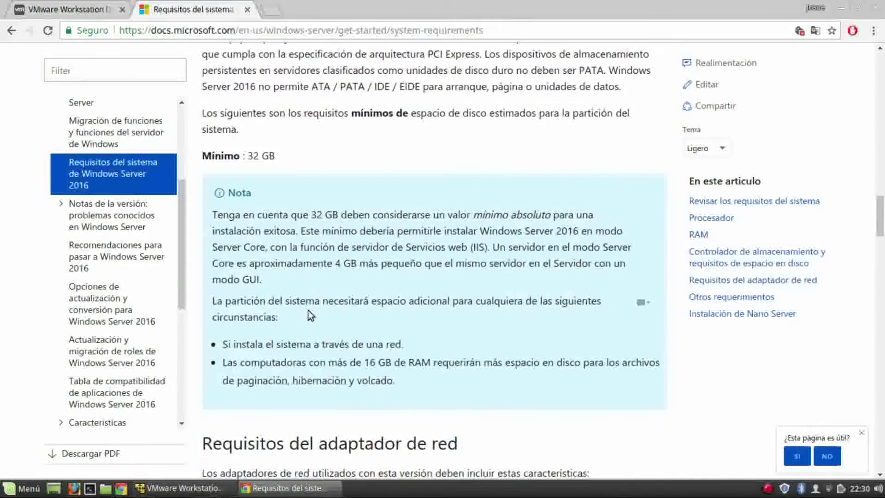
scroll(311, 311, up, 2)
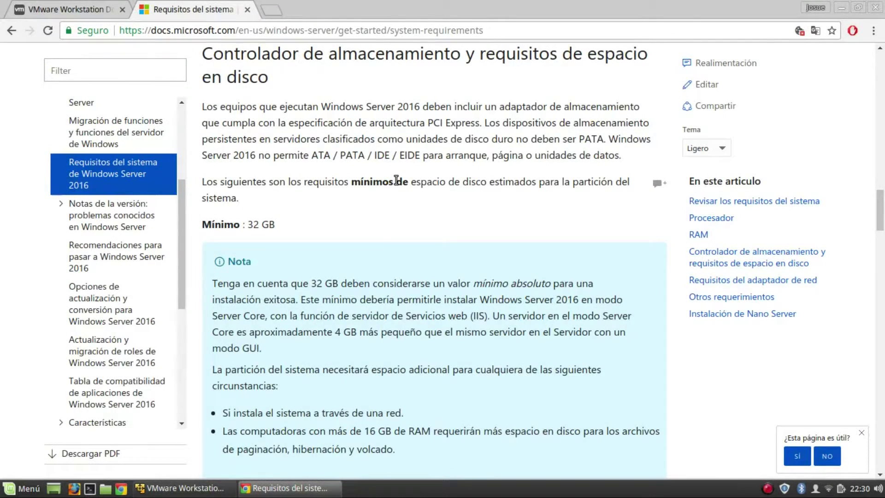
scroll(438, 290, down, 1)
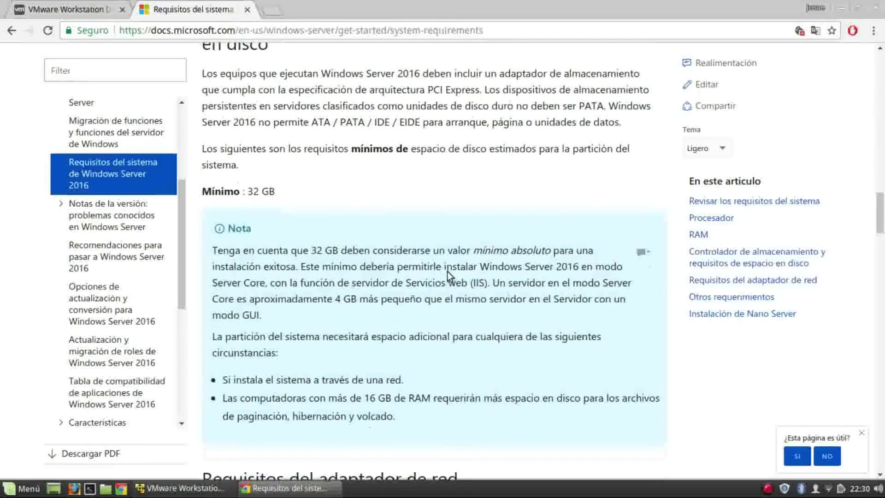
scroll(447, 272, up, 3)
drag(247, 294, 279, 295)
click(300, 292)
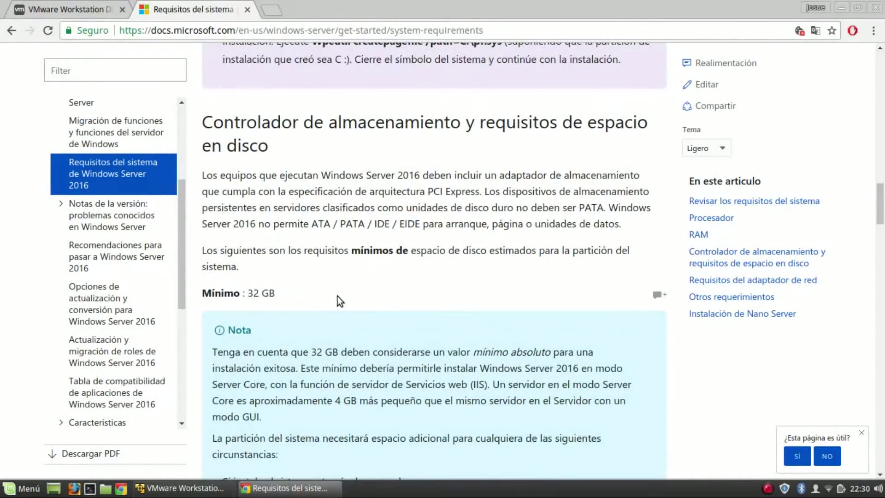
scroll(338, 296, down, 3)
scroll(338, 298, down, 3)
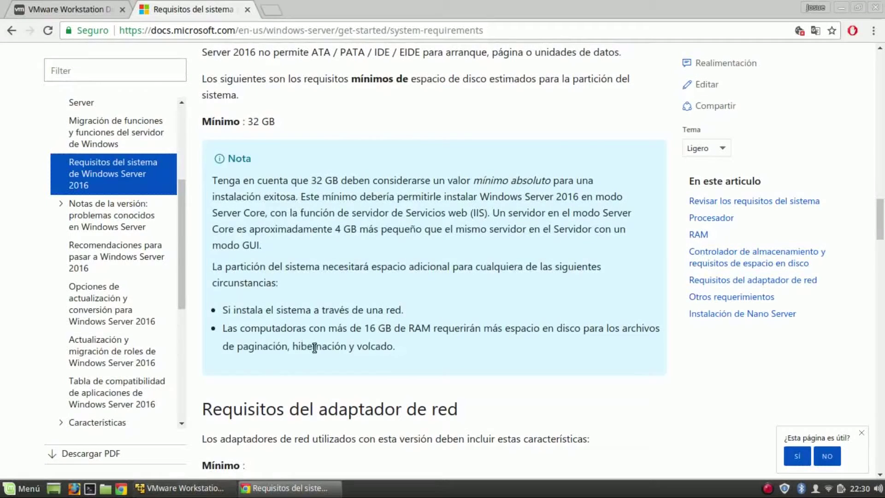
- Examine the network adapter requirements and the DVD drive requirement for Windows Server 2016
scroll(361, 355, down, 4)
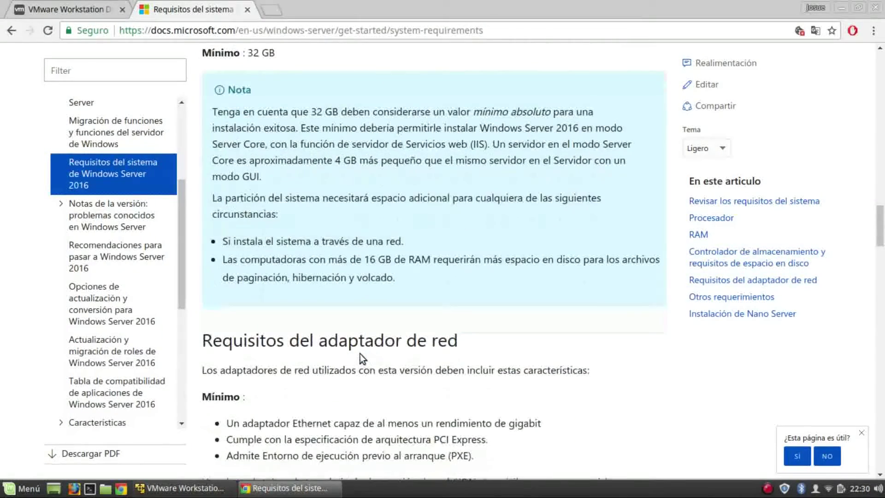
scroll(289, 325, down, 5)
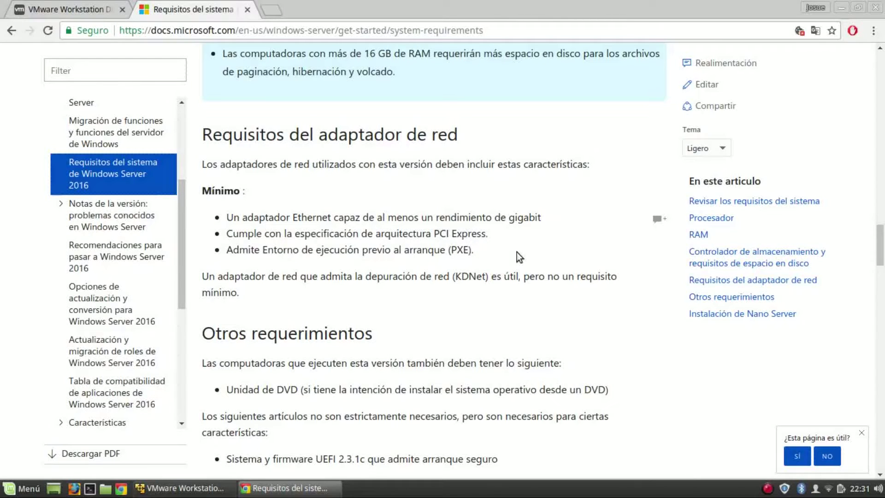
scroll(340, 276, down, 4)
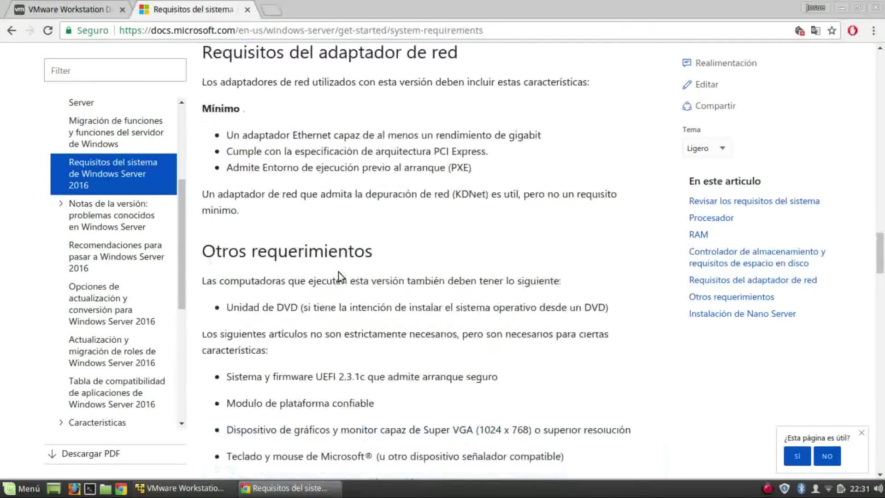
drag(444, 379, 261, 244)
click(236, 206)
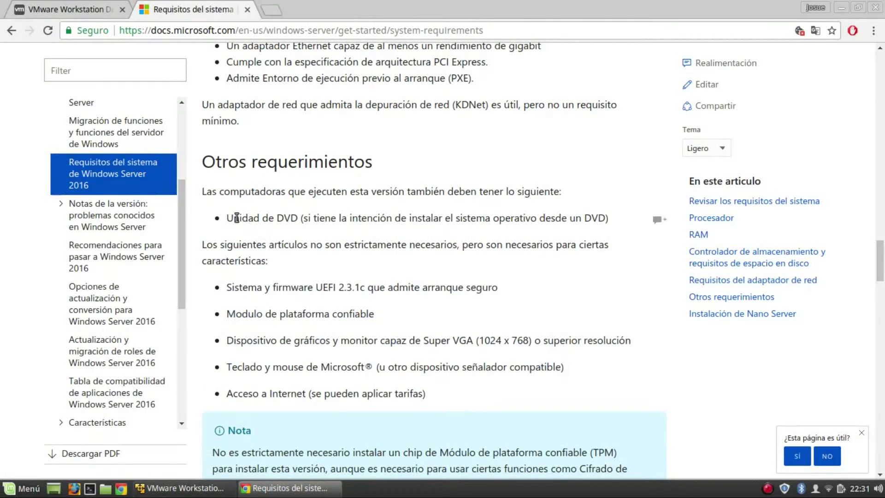
drag(300, 218, 419, 228)
click(438, 255)
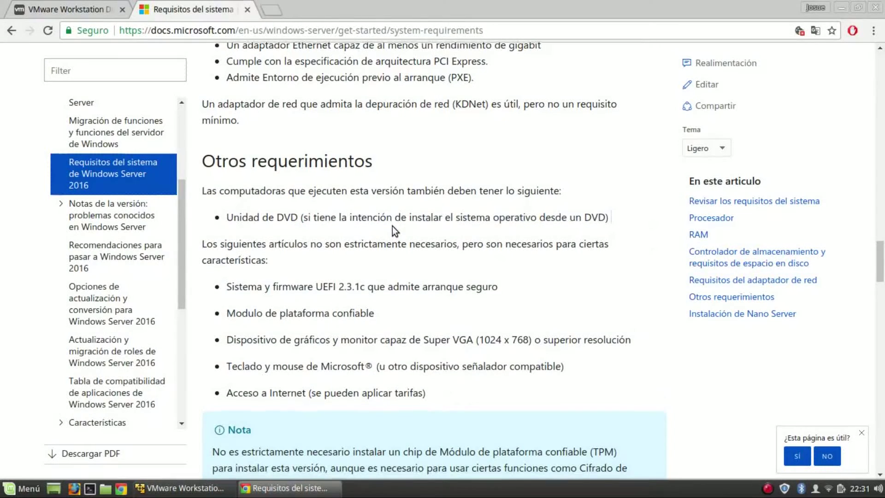
- Examine the optional firmware, platform module, graphics, keyboard, mouse and Internet requirements and the note on TPM chips
scroll(391, 226, down, 3)
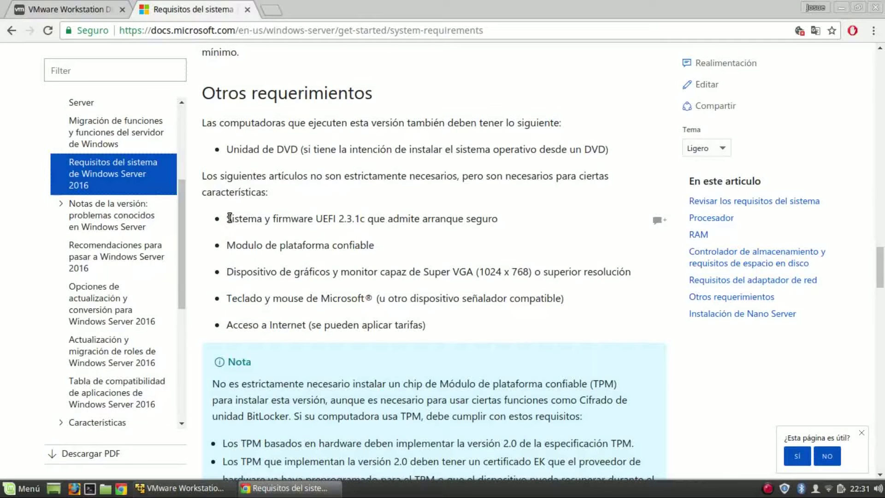
drag(229, 217, 307, 219)
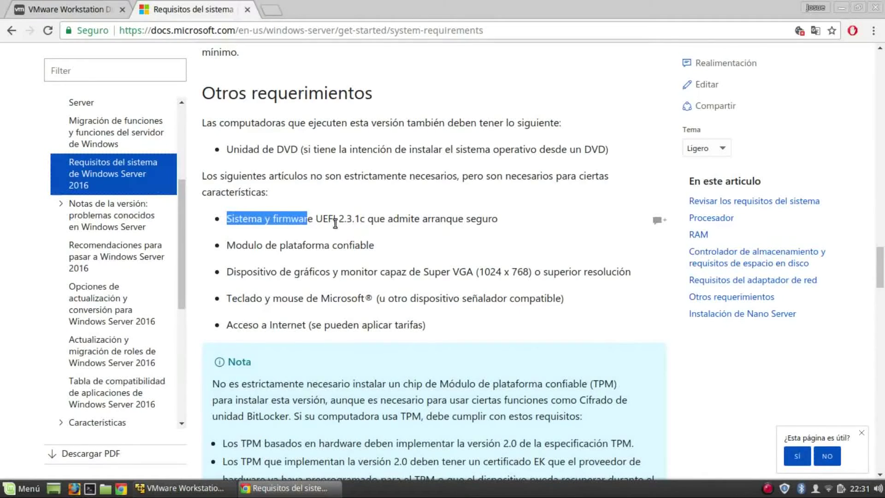
scroll(459, 252, down, 3)
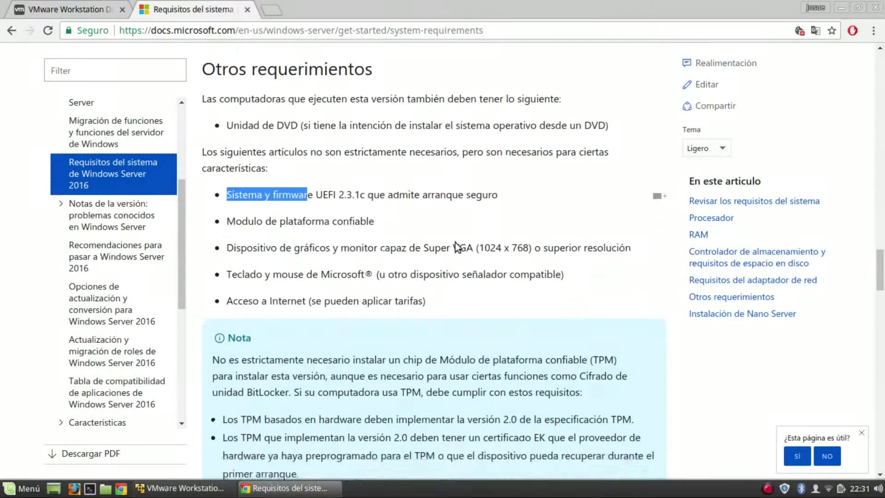
click(228, 181)
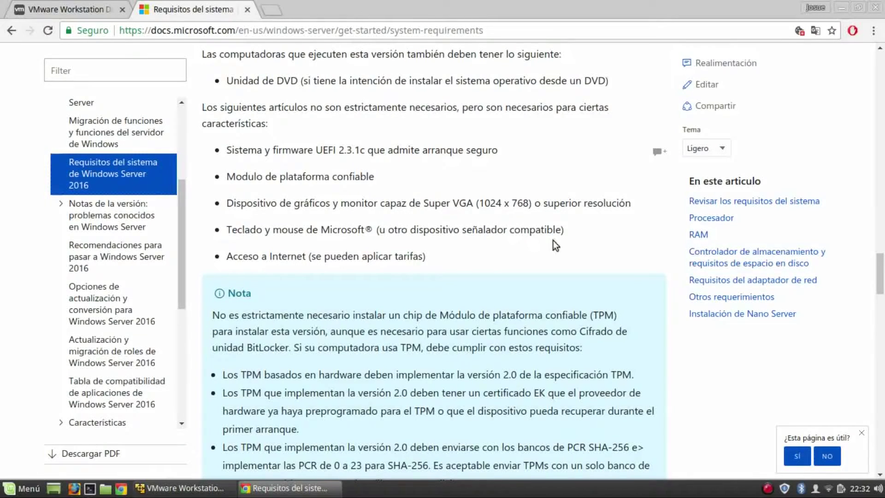
drag(562, 233, 411, 243)
click(409, 245)
scroll(382, 256, down, 3)
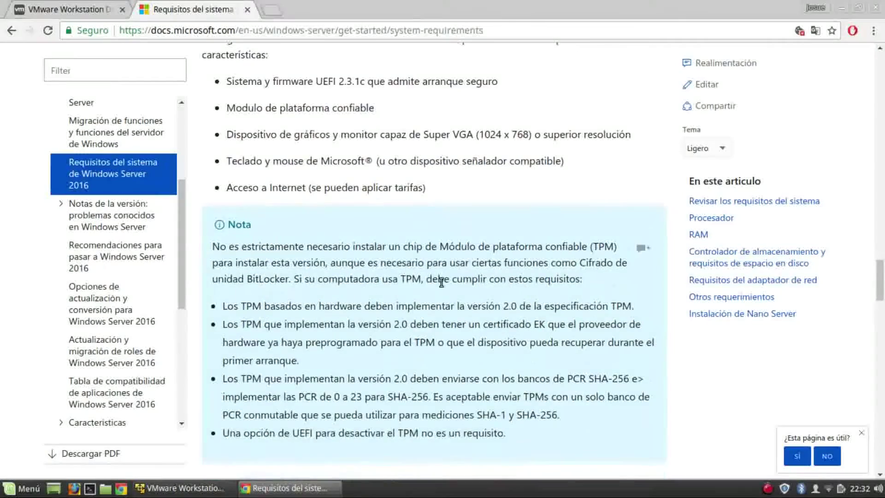
scroll(441, 282, up, 6)
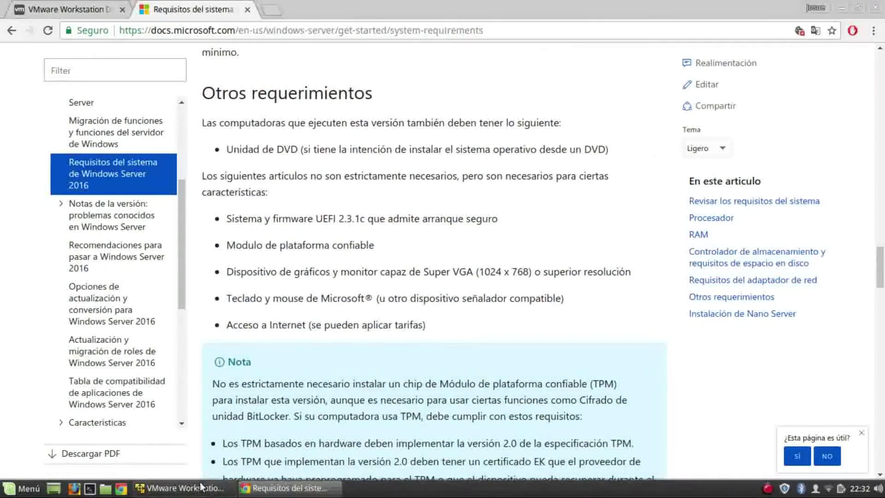
- Switch to VMware Player and review the virtual machine's memory and processor core settings, keeping 1 core
click(186, 489)
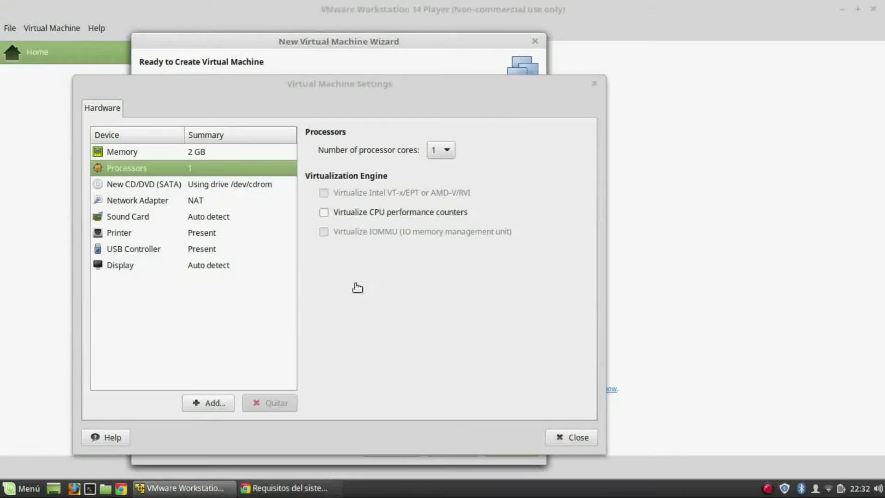
click(157, 159)
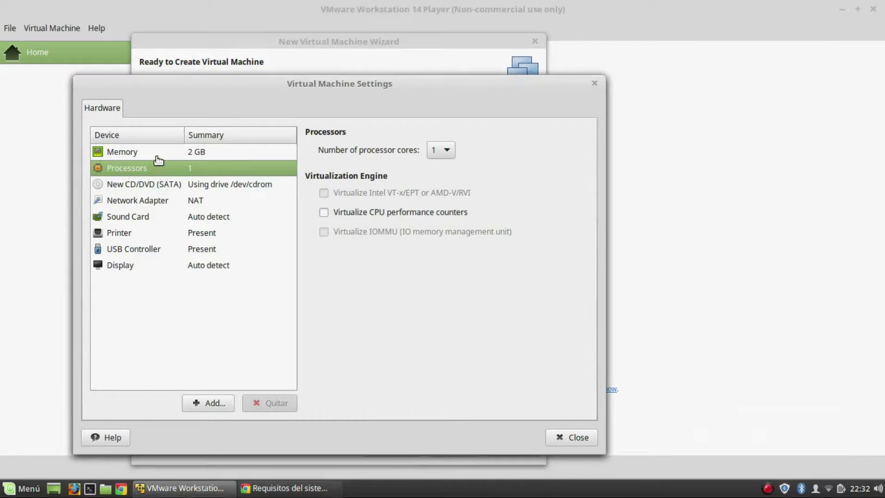
click(157, 157)
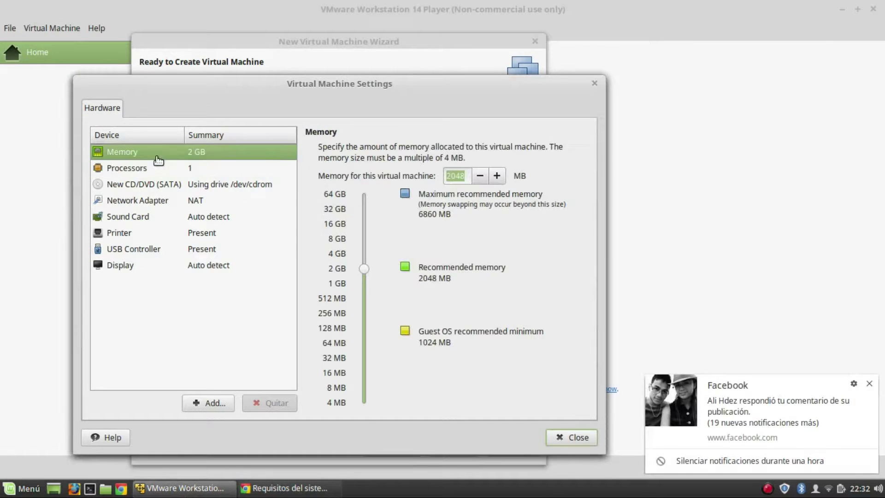
click(869, 384)
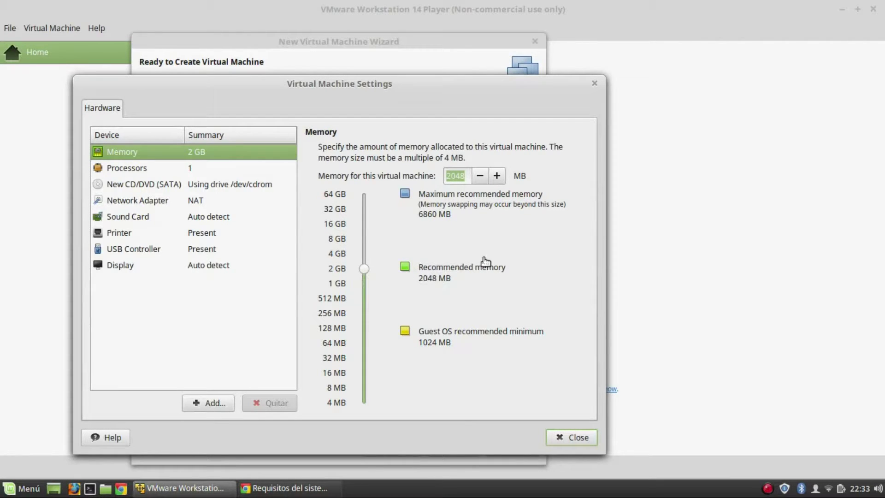
click(122, 170)
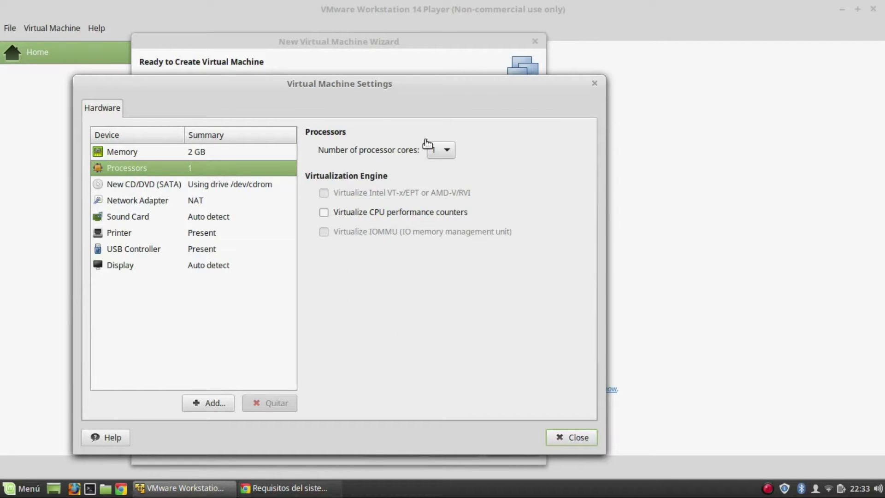
click(444, 155)
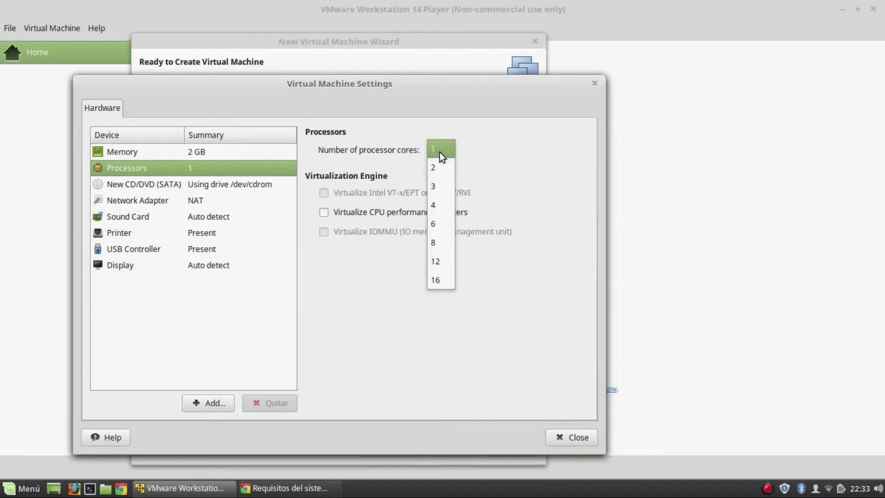
click(439, 152)
- Try using an ISO image for the virtual CD/DVD drive, cancel browsing for a file, and return to the physical drive
click(233, 186)
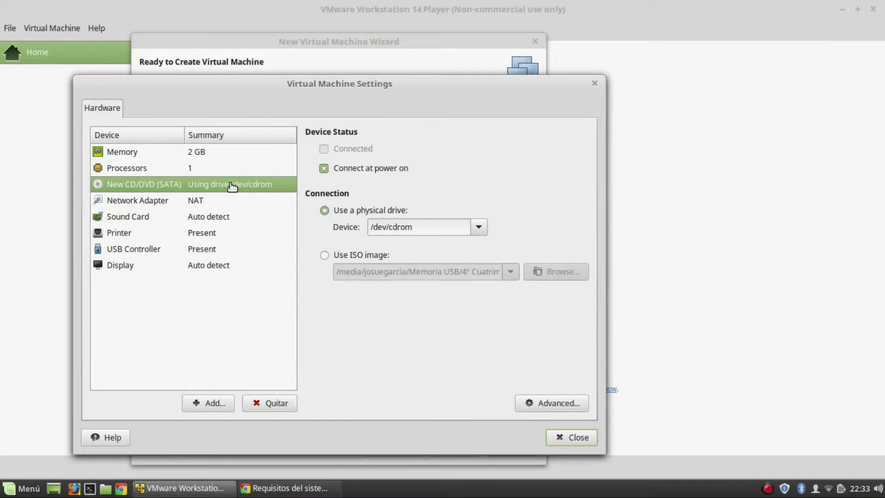
click(478, 234)
click(492, 229)
click(371, 255)
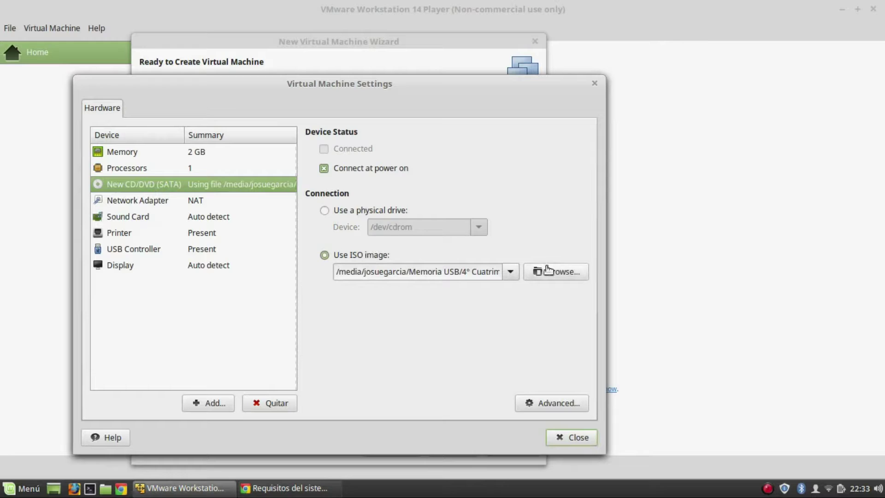
click(560, 277)
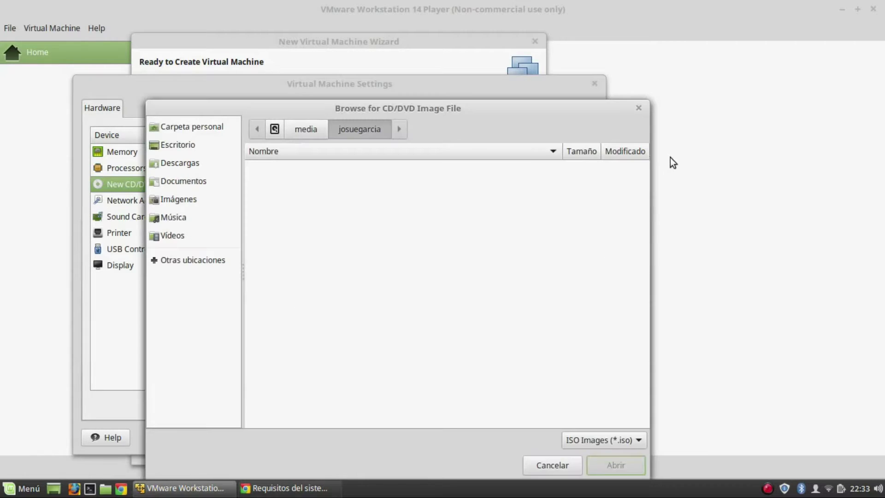
click(639, 108)
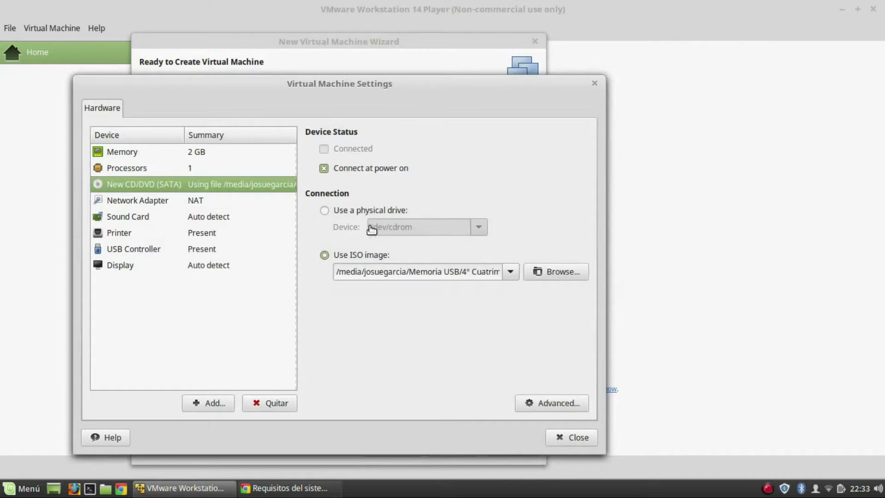
click(361, 211)
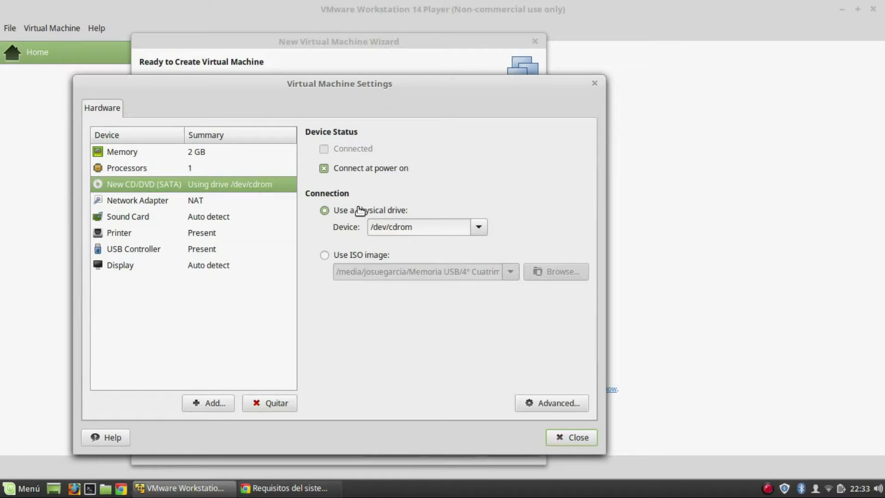
- Try the Bridged and NAT connections for the network adapter, and set it to Host-only
click(201, 207)
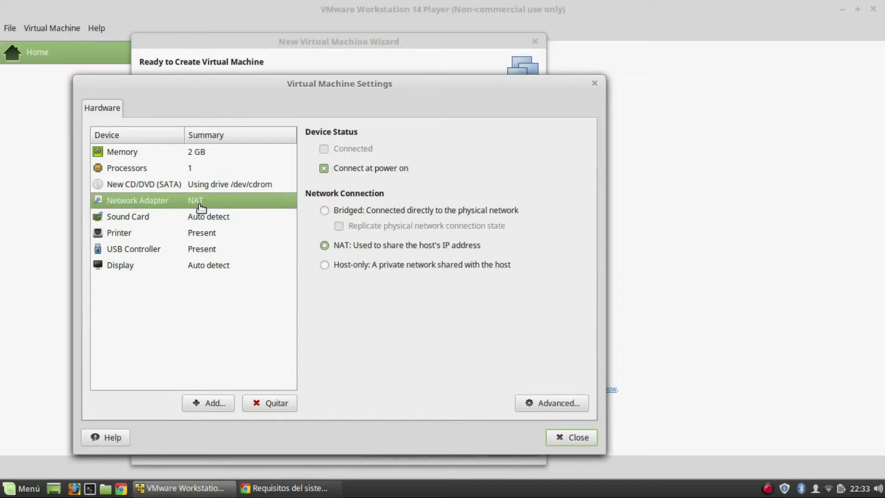
click(369, 216)
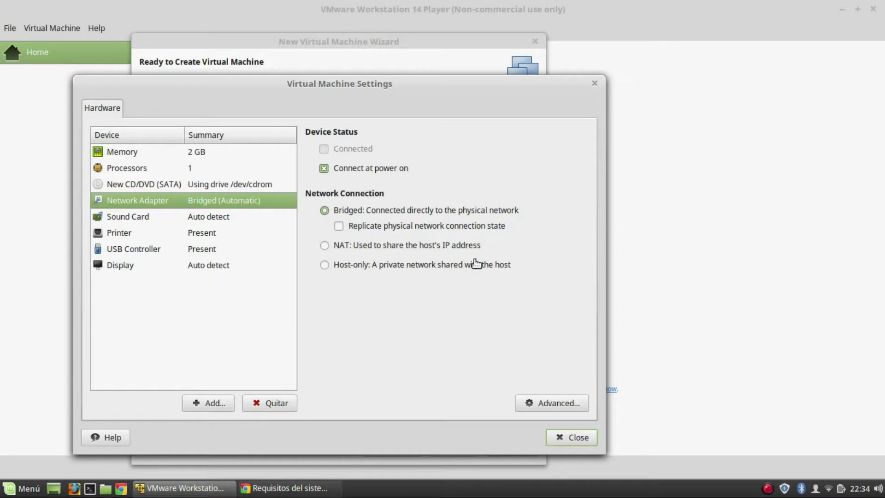
click(411, 248)
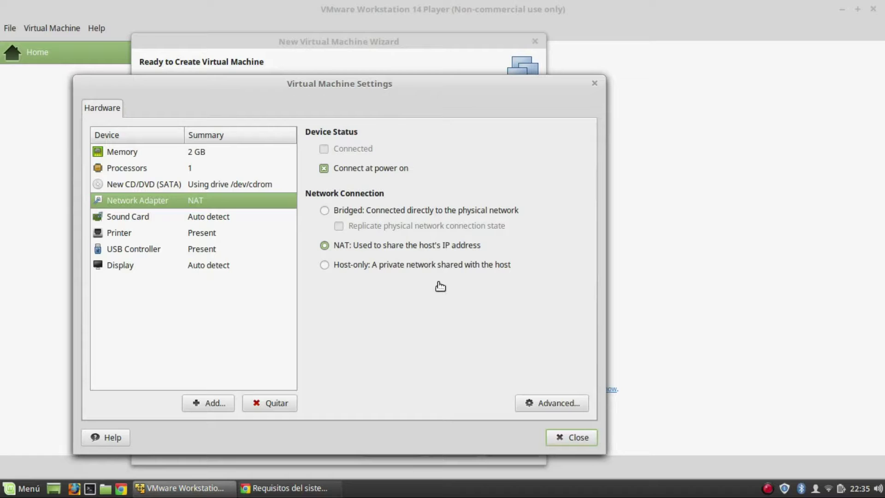
click(404, 272)
- Examine the virtual machine's sound card, printer, USB controller and display settings
click(167, 217)
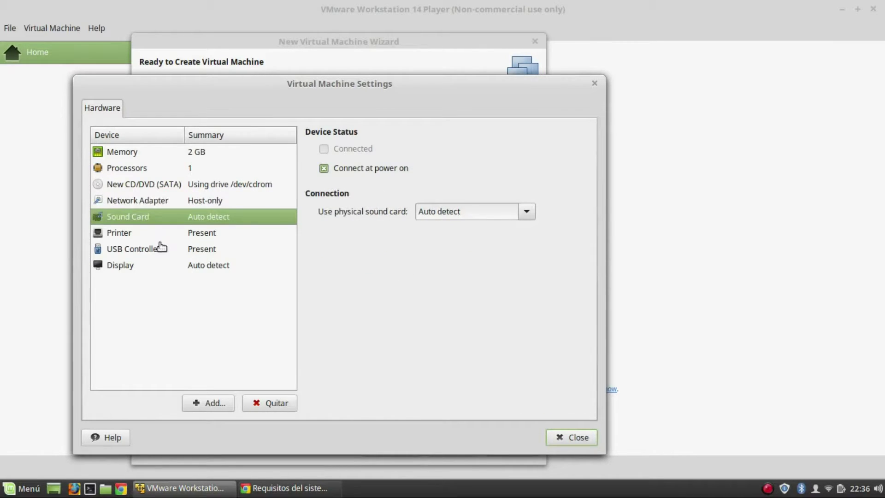
click(159, 234)
click(163, 253)
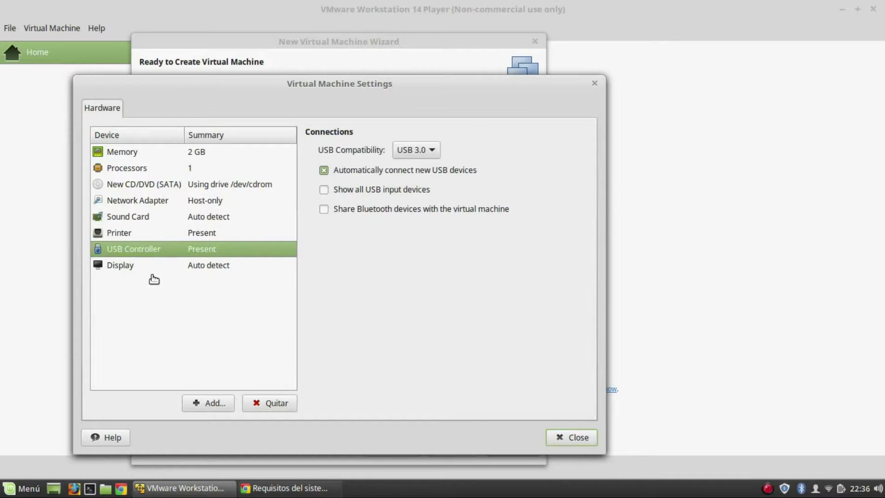
click(157, 265)
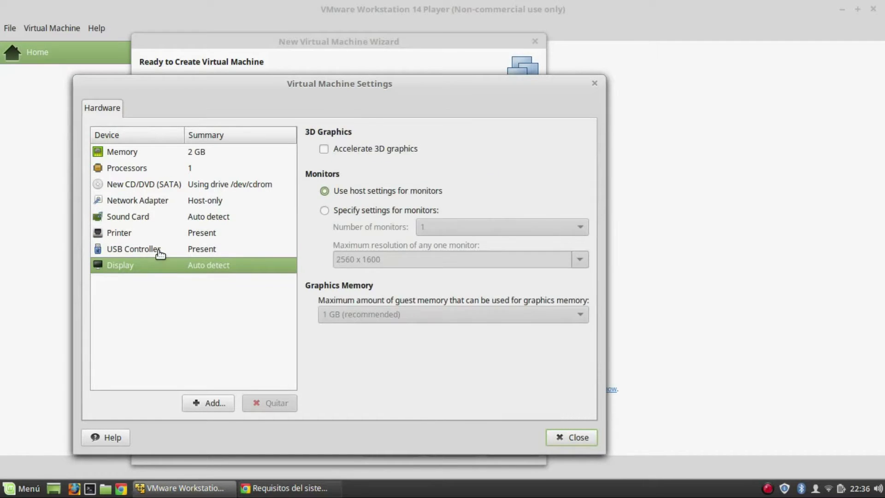
click(158, 235)
click(161, 222)
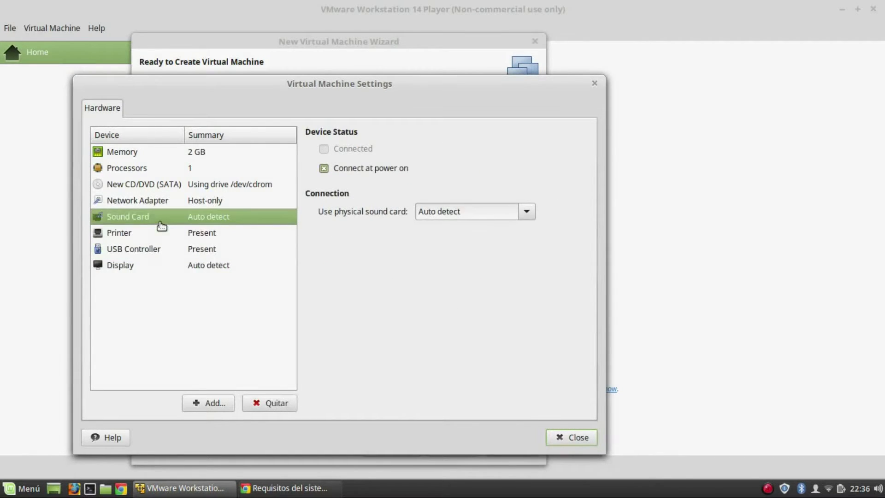
click(134, 234)
click(149, 249)
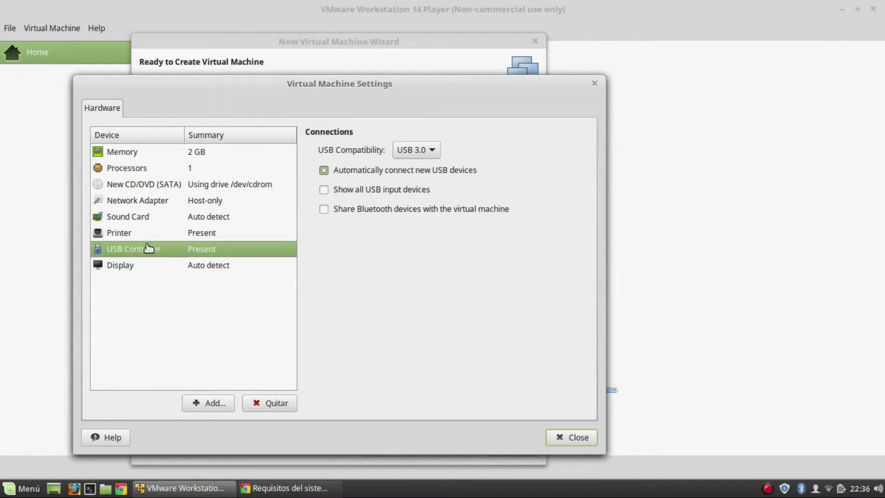
click(149, 270)
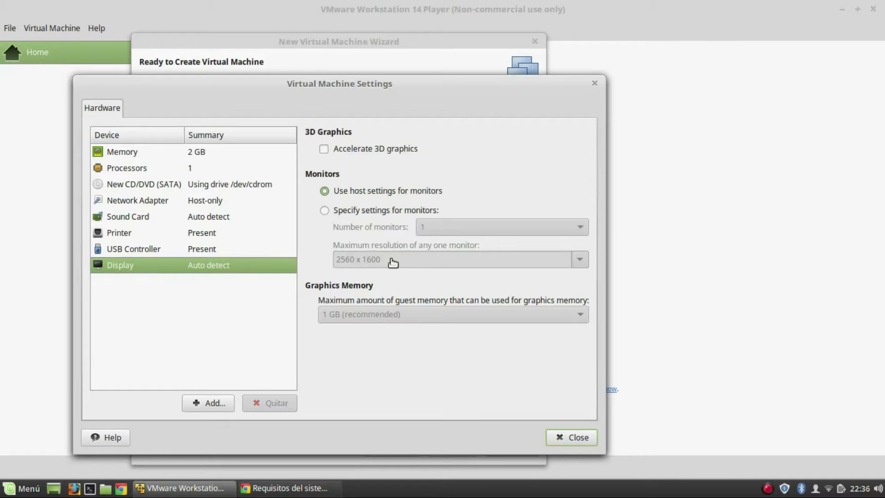
- Check the required screen resolution on the Windows Server 2016 requirements page and choose to specify monitor settings for the virtual machine's display
click(260, 490)
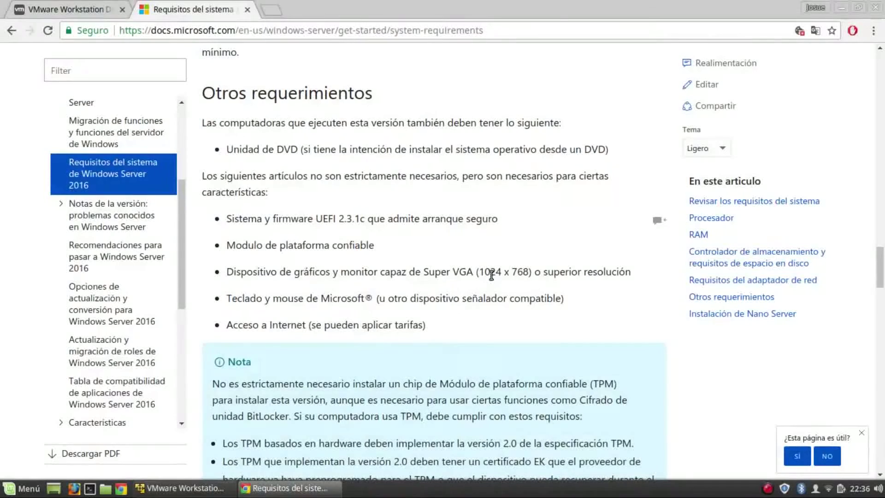
drag(483, 272, 528, 273)
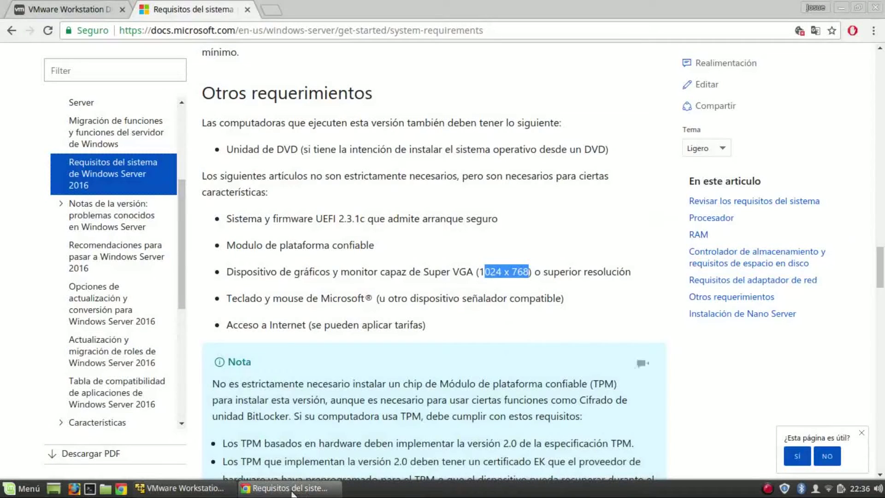
key(alt+Tab)
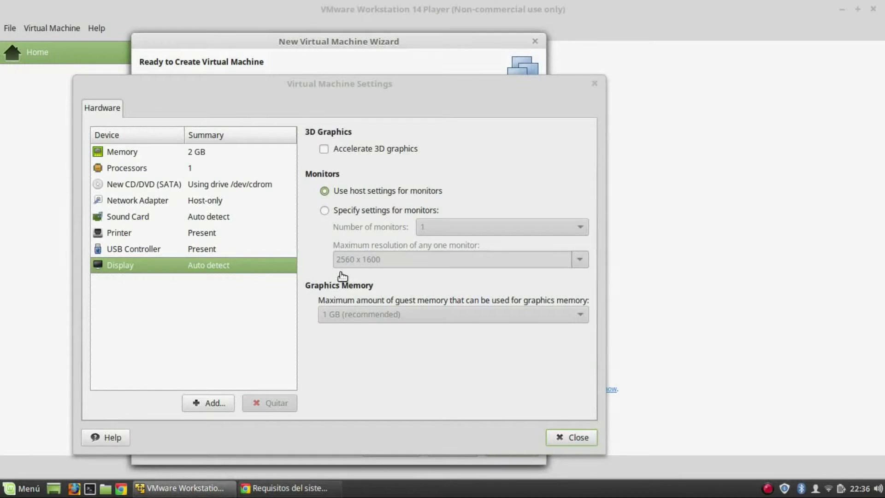
click(353, 211)
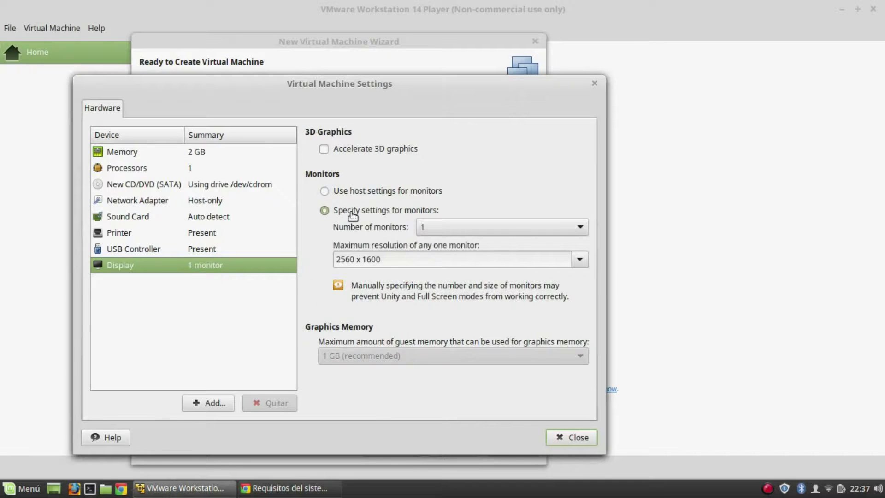
- Try adding a second network adapter to the virtual machine, and remove it again
click(222, 406)
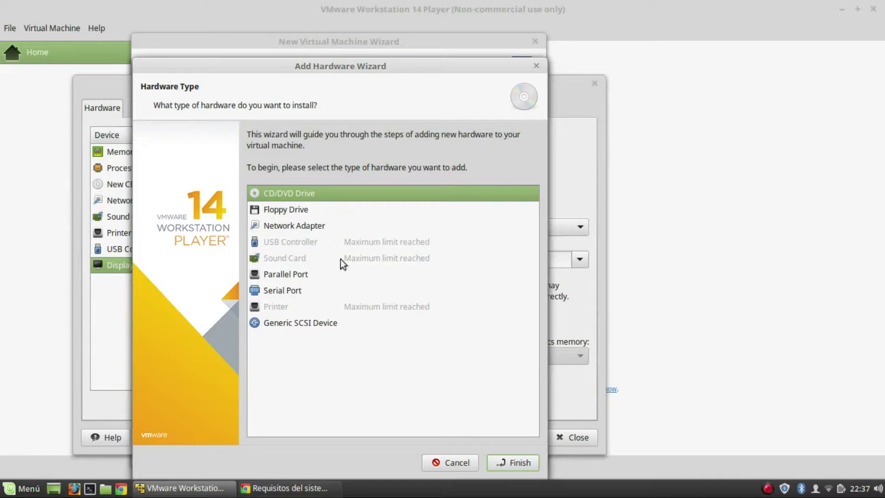
click(278, 223)
double_click(278, 224)
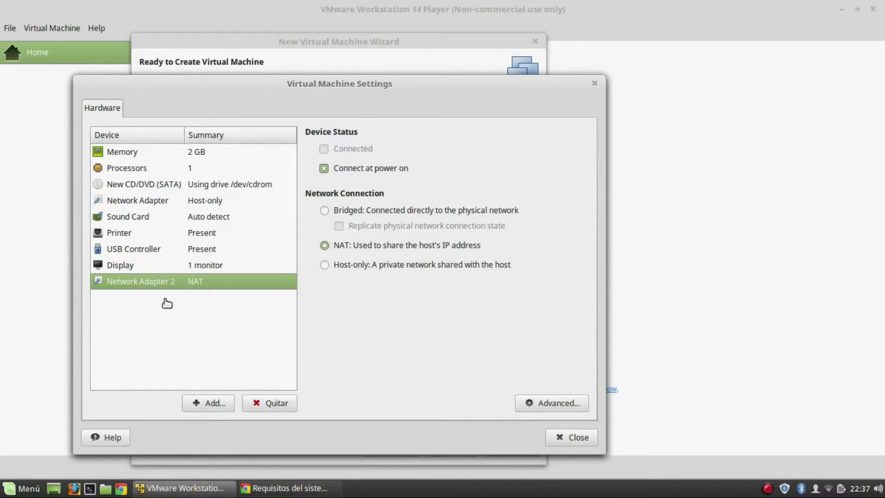
click(264, 408)
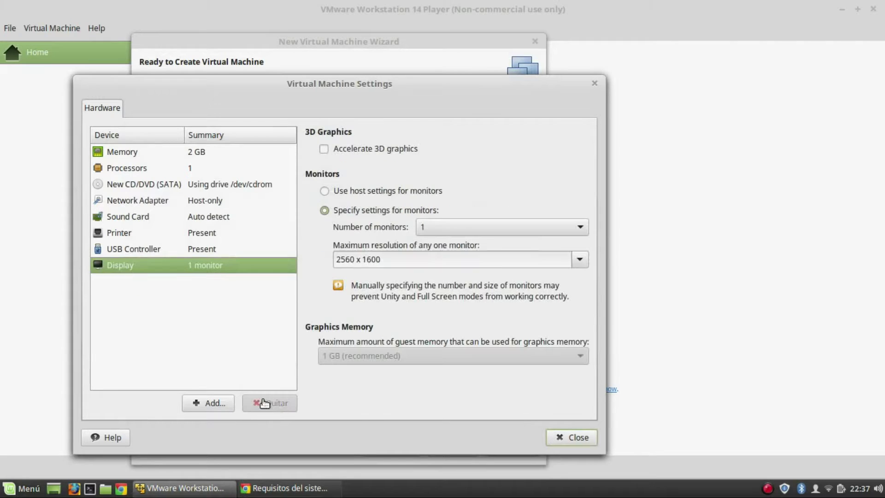
- Remove the sound card from the virtual machine's hardware and close its settings
click(147, 252)
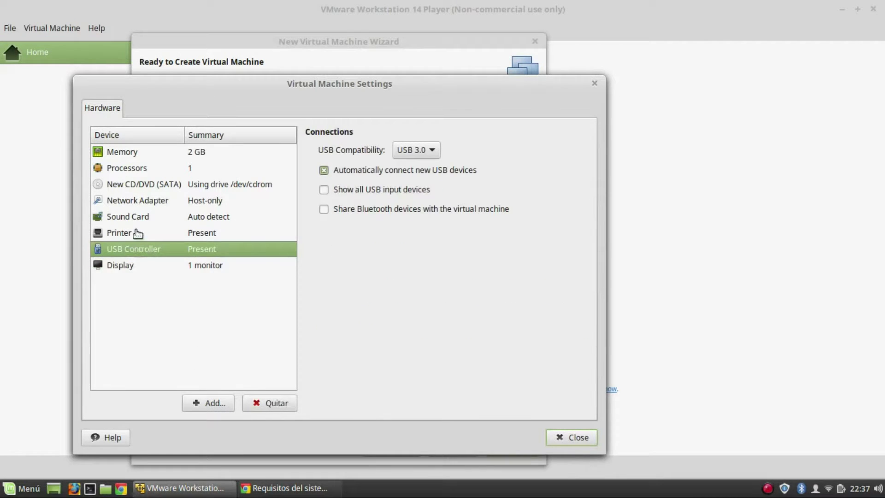
click(138, 233)
click(138, 216)
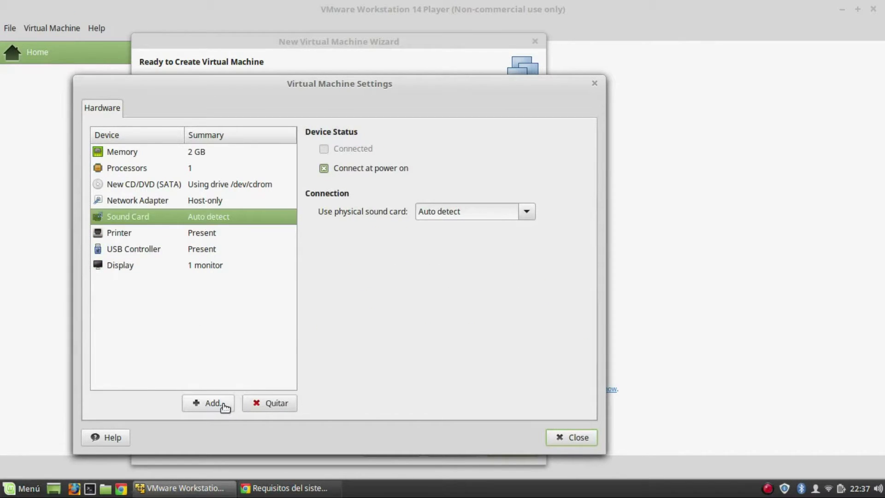
click(266, 402)
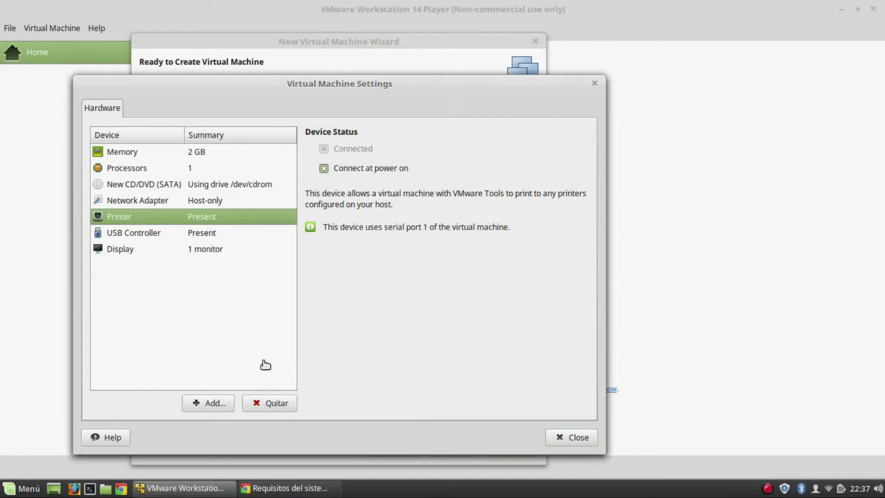
click(574, 436)
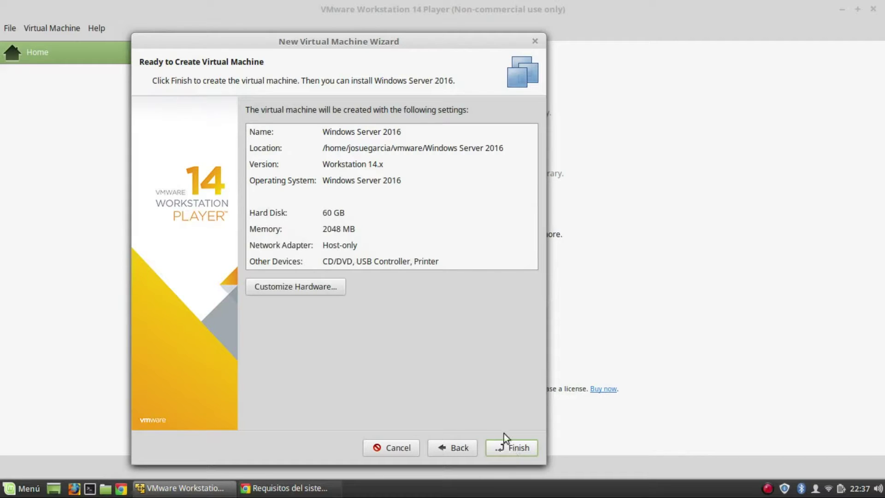
- Finish creating the Windows Server 2016 virtual machine, close VMware Player and minimize the browser
click(527, 447)
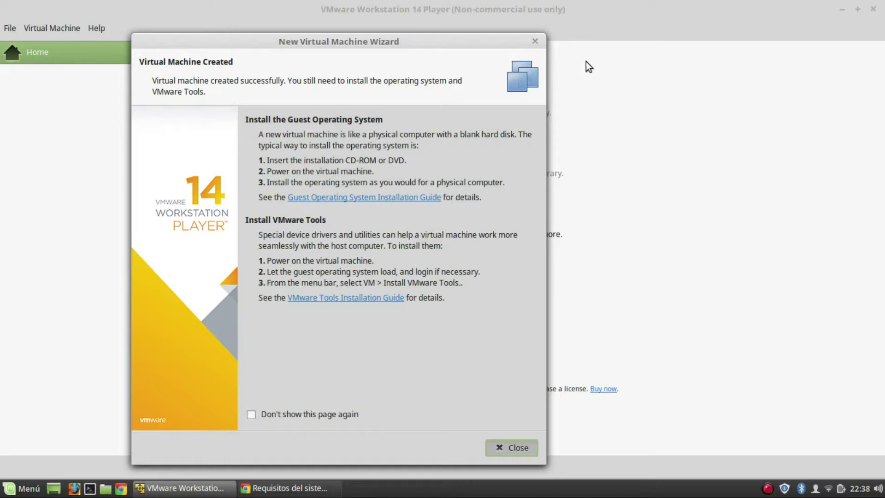
click(533, 42)
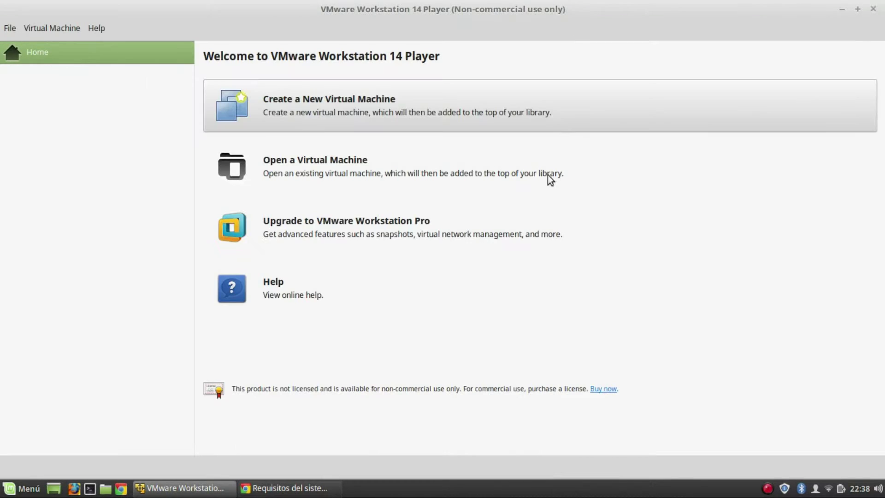
click(872, 10)
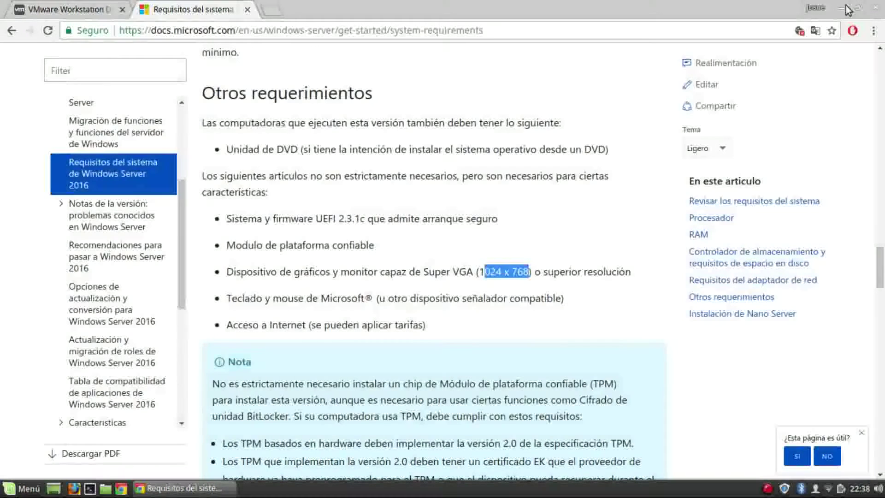
click(843, 8)
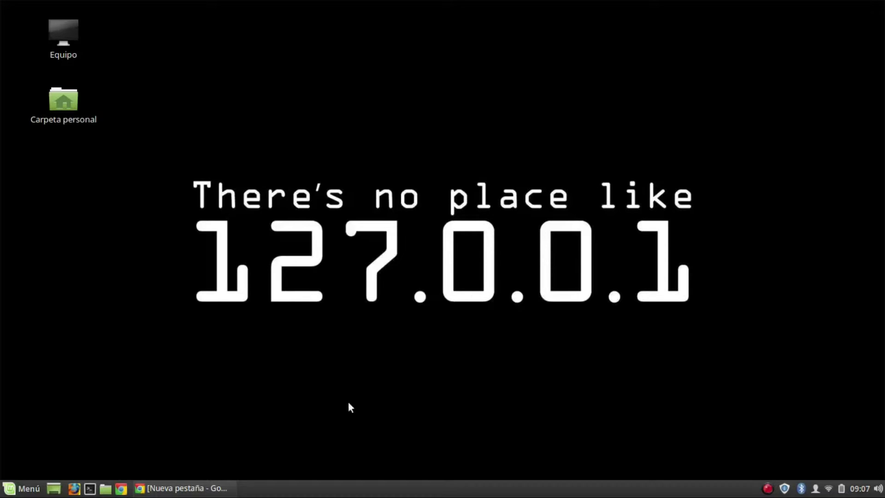
- Switch to Google Chrome, search for "virtualbox" and open the official Oracle VM VirtualBox website
mouse_move(201, 493)
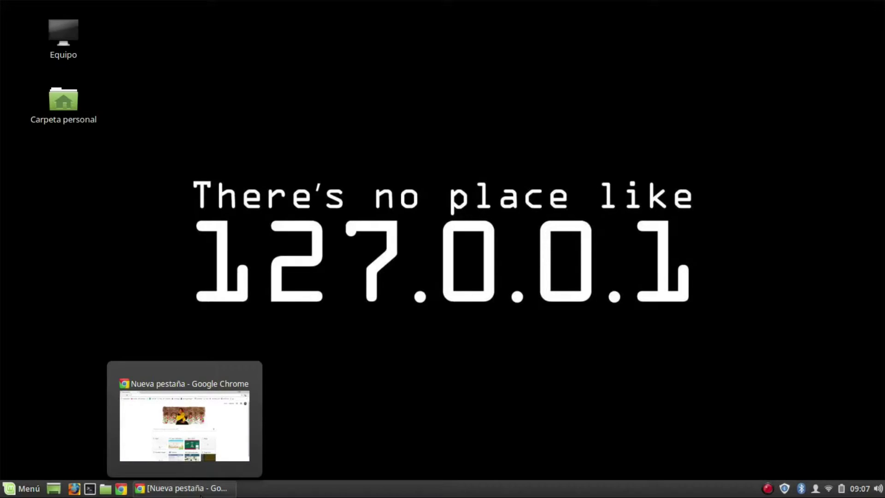
click(200, 493)
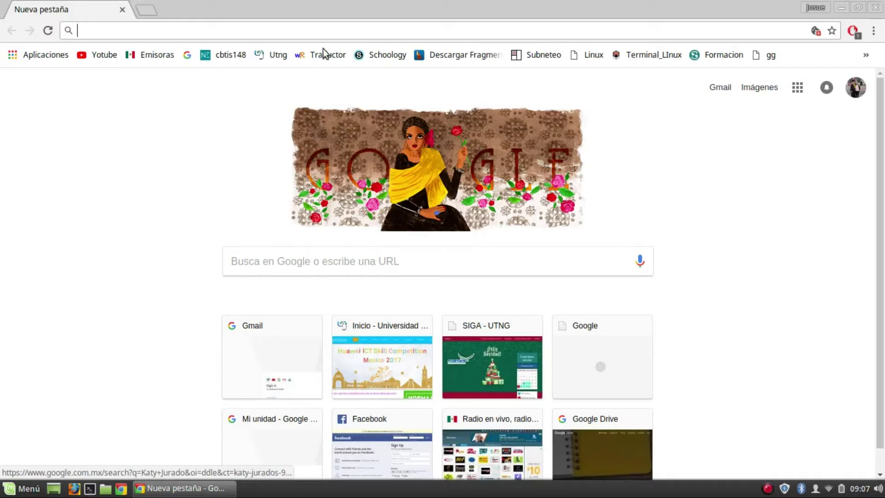
text(virtu)
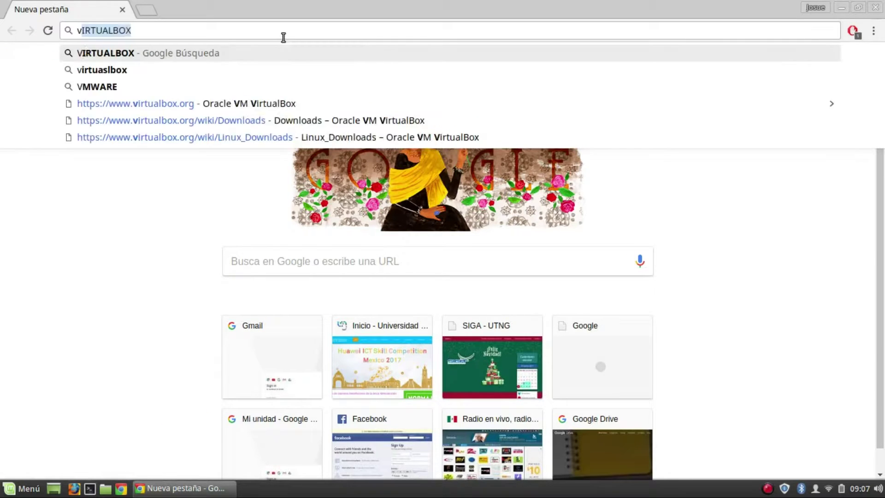
text(albox)
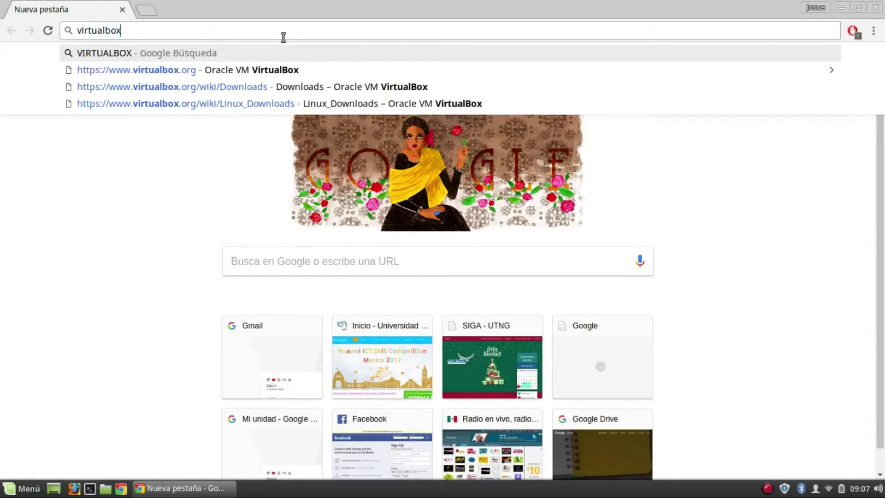
key(Return)
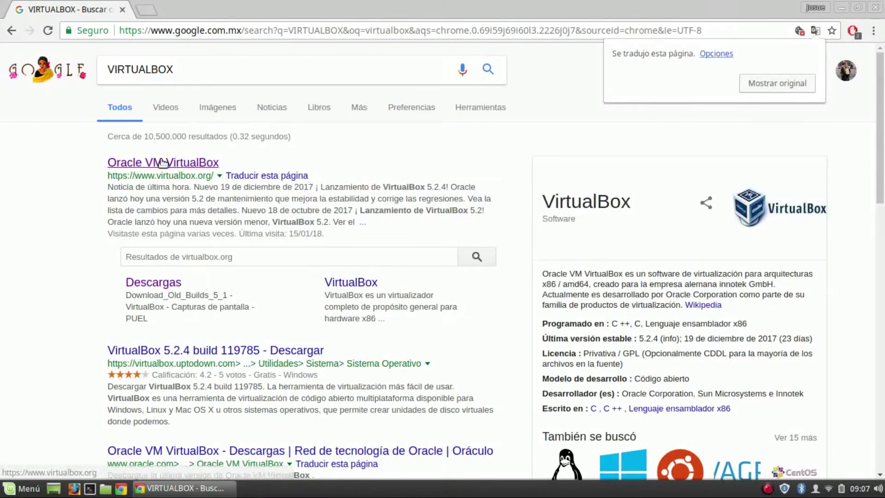
click(139, 162)
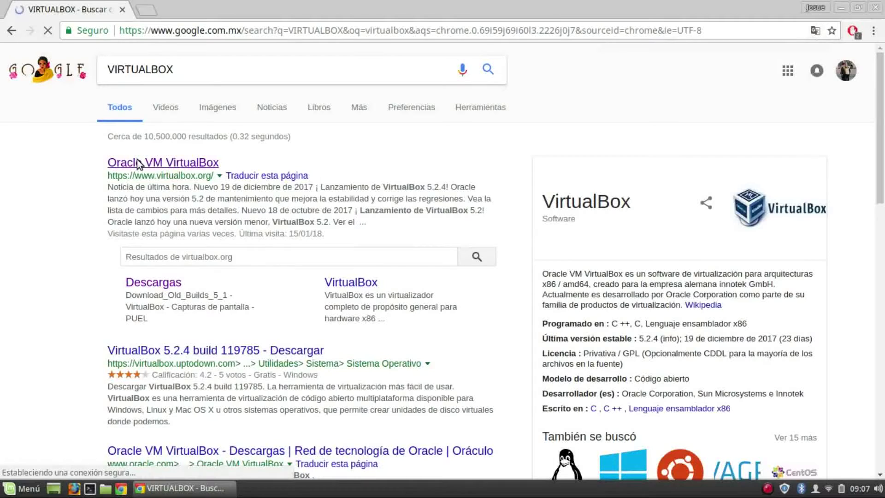
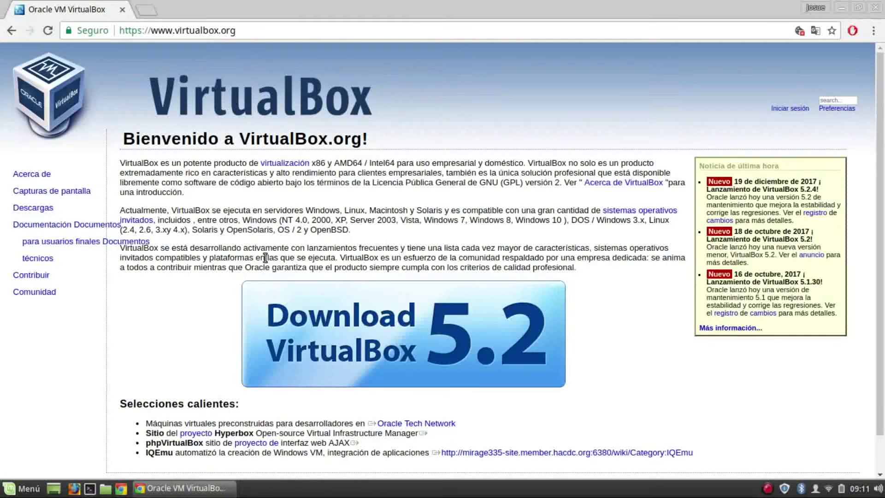
- Download the AMD64 VirtualBox package for Ubuntu 16.04 ("Xenial") from the site's Linux distributions downloads
click(39, 209)
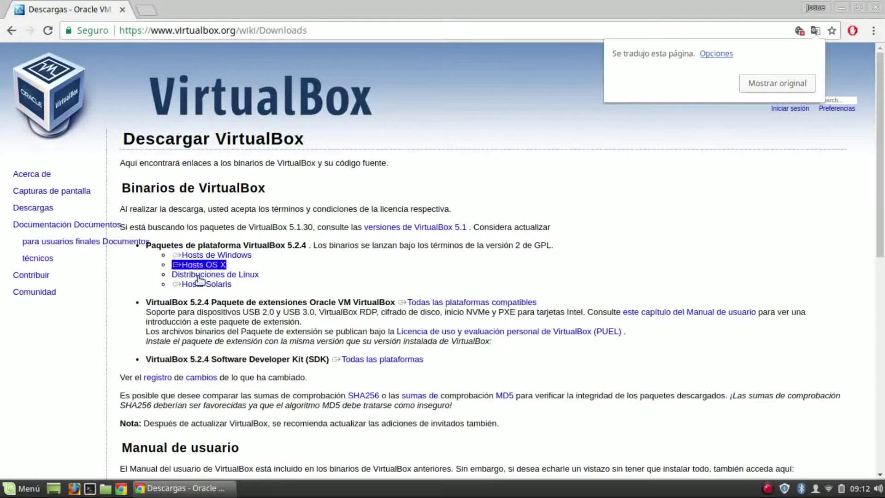
click(242, 274)
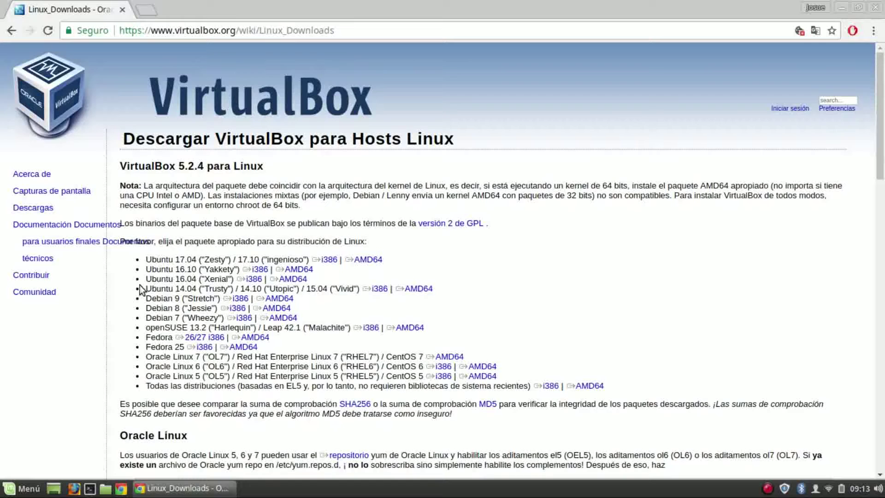
drag(235, 278, 304, 283)
click(263, 280)
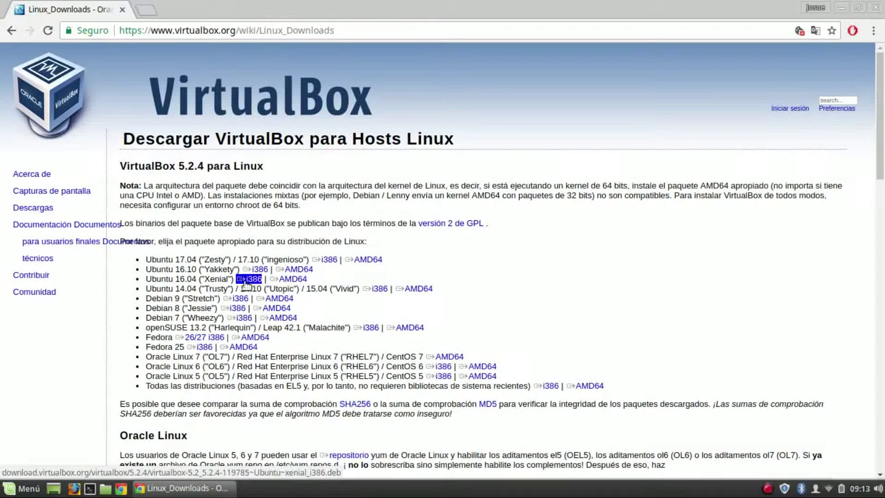
double_click(300, 279)
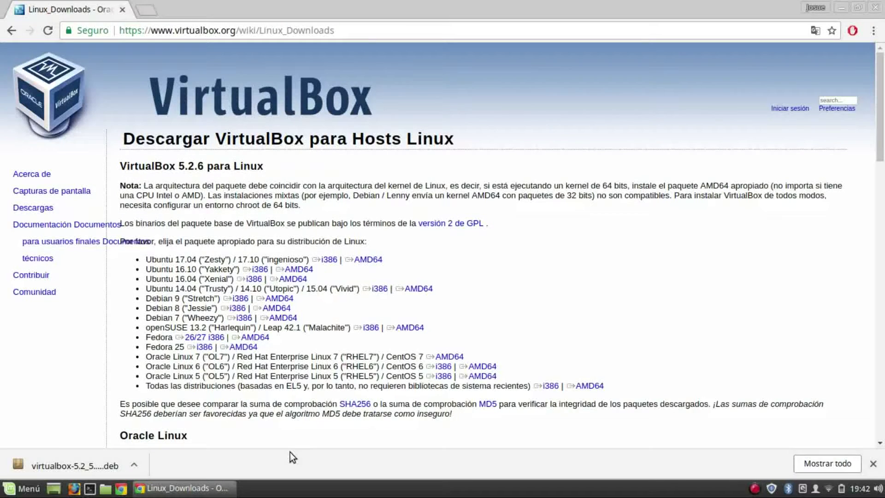
- Open a terminal and start a root shell with sudo su, entering the account password
key(ctrl+alt+t)
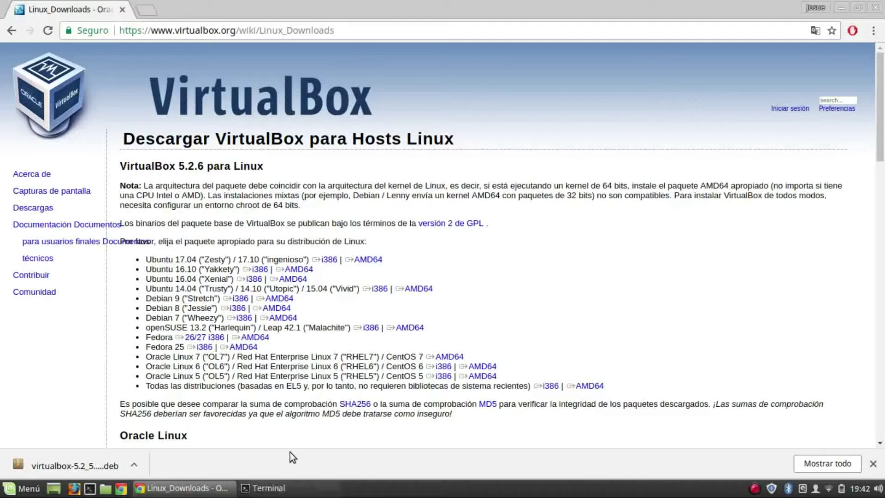
text(sudo su)
key(Return)
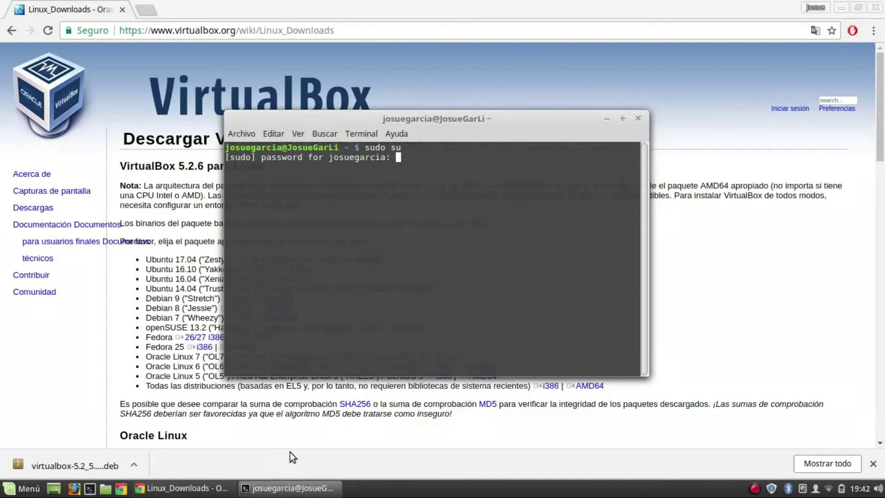
key(Return)
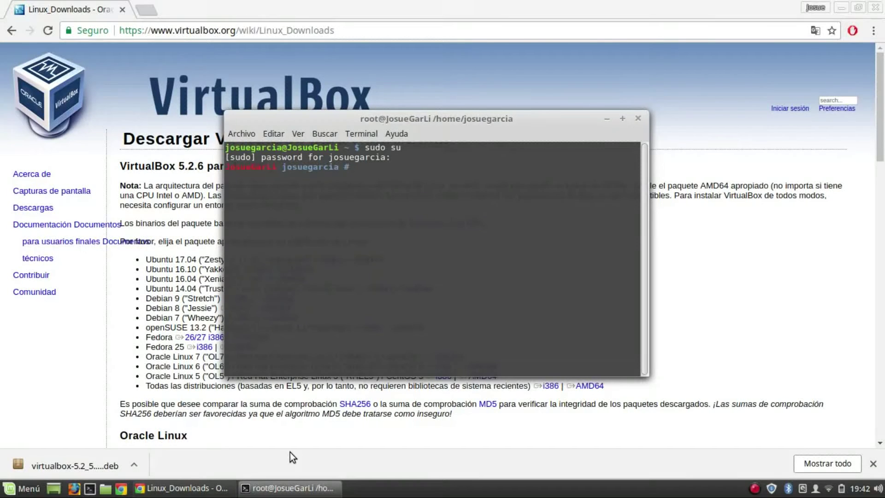
- Change to the Descargas directory and list its contents with ll, widening the terminal to read the package's file name
text(cd DEsc)
key(BackSpace)
key(BackSpace)
key(BackSpace)
text(escar)
key(Tab)
key(Return)
text(ll)
key(Return)
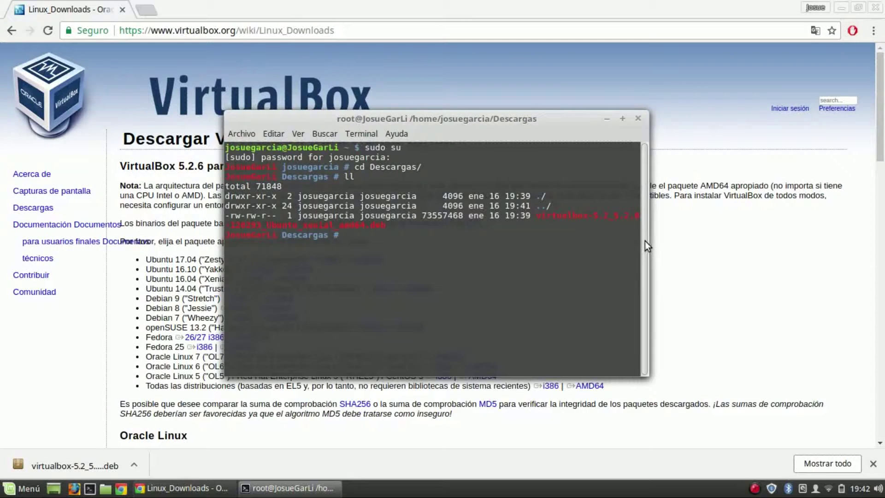
drag(648, 241, 856, 236)
drag(226, 215, 646, 225)
click(636, 224)
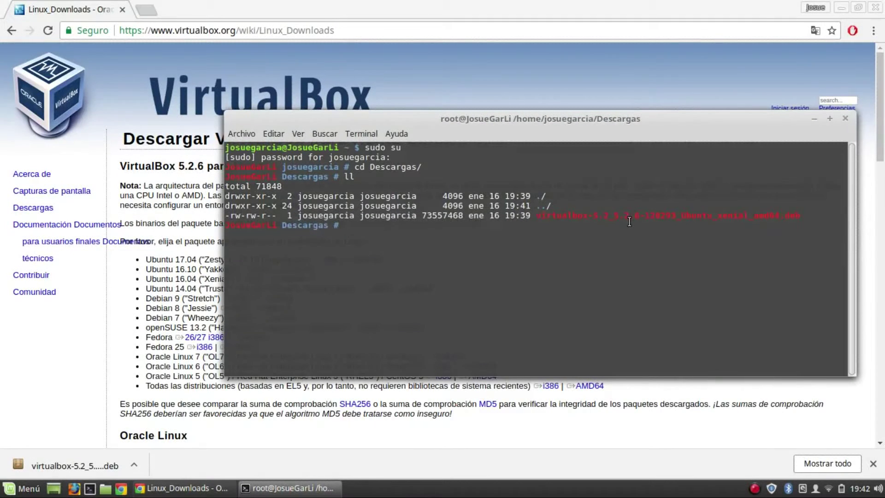
- Install virtualbox-5.2_5.2.6-120293_Ubuntu_xenial_amd64.deb with dpkg -i, and examine the dependency messages in the enlarged terminal
text(dpkg -i vir)
key(Tab)
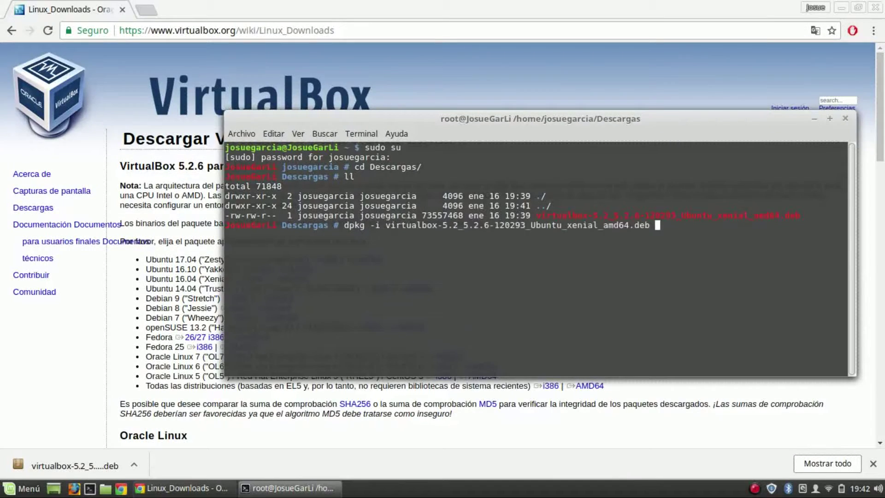
key(Return)
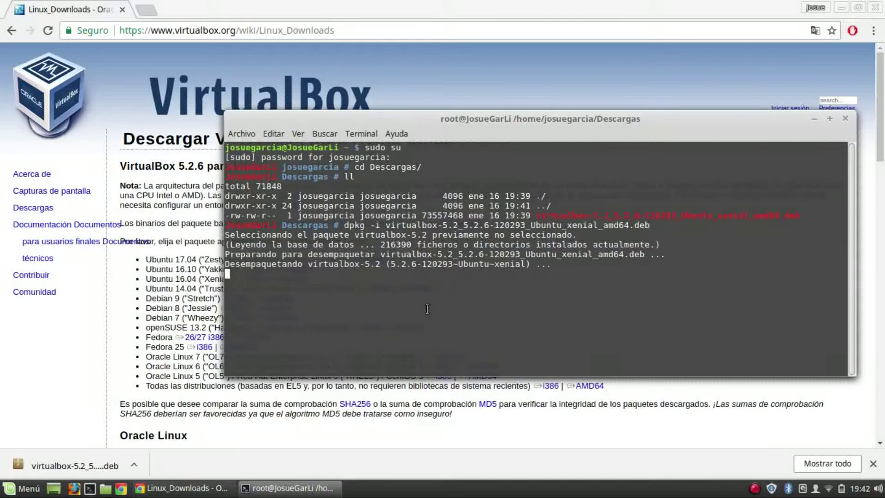
drag(224, 375, 121, 445)
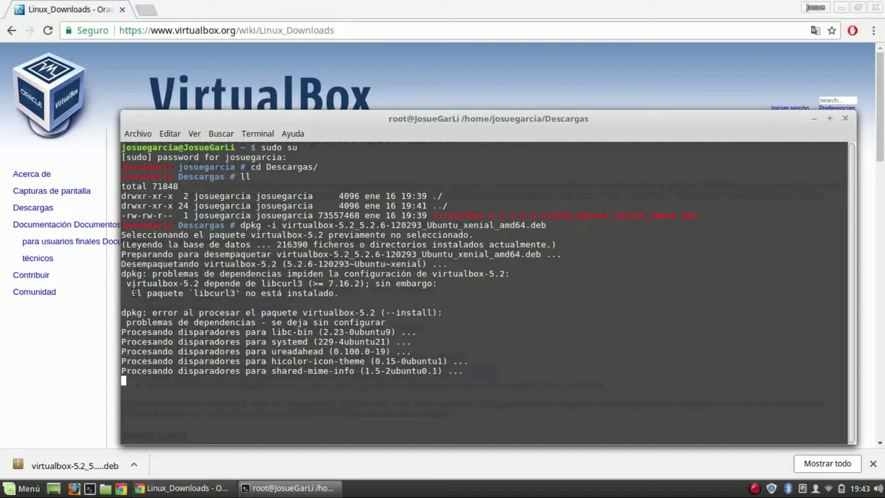
drag(134, 292, 323, 294)
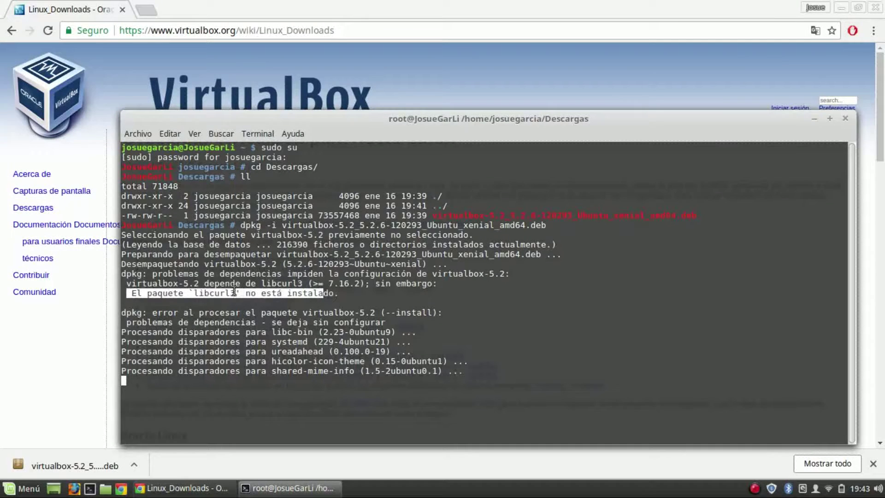
- Check the libcurl3 dependency message, interrupt the running dpkg process, and install libcurl3 with aptitude
drag(129, 283, 305, 284)
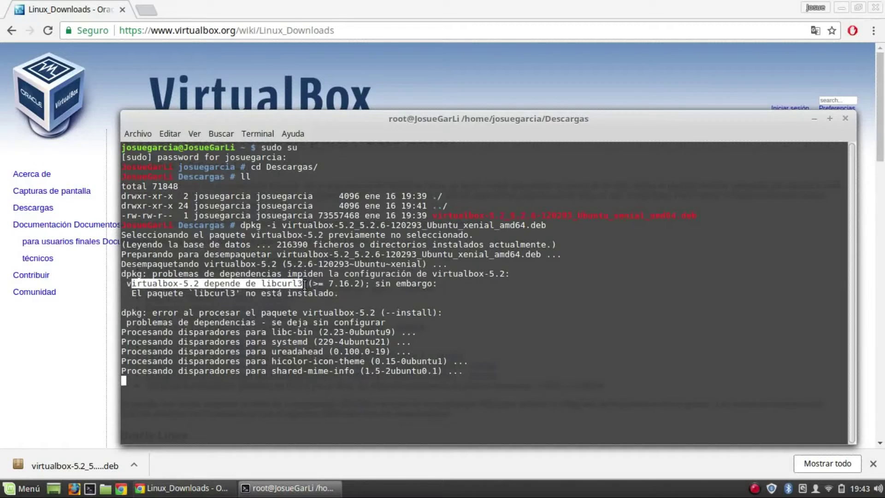
click(404, 297)
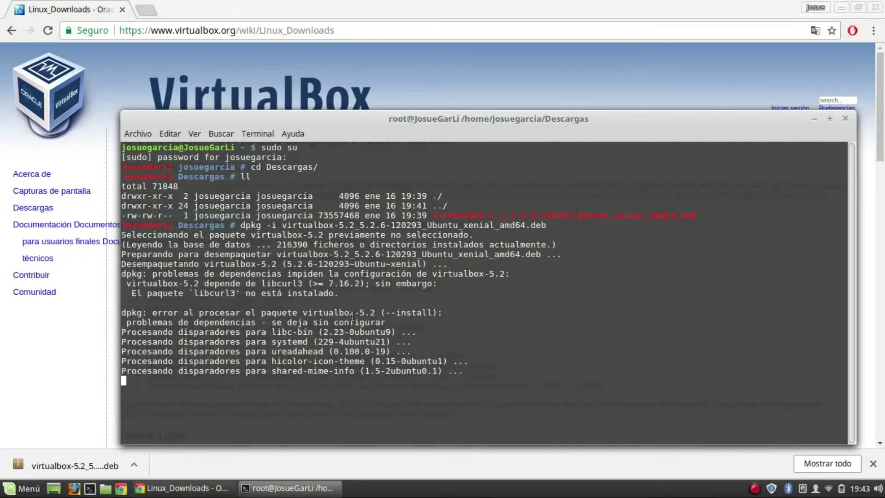
key(ctrl+c)
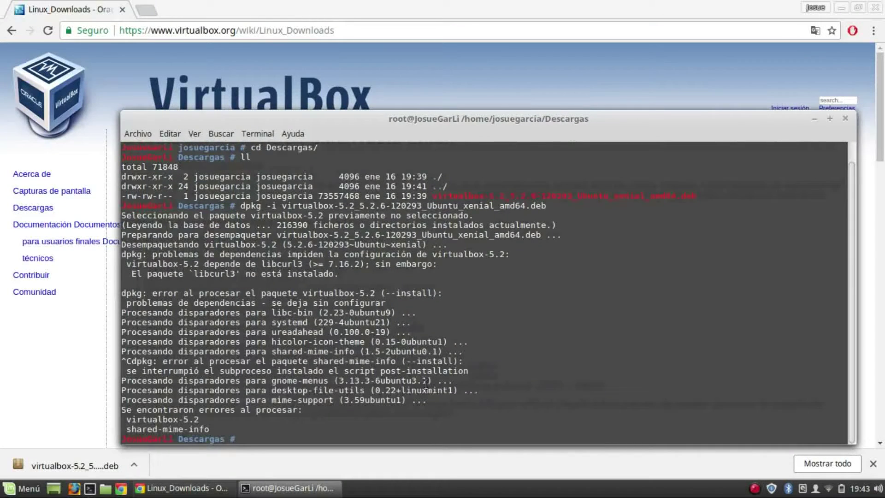
text(aptitude install )
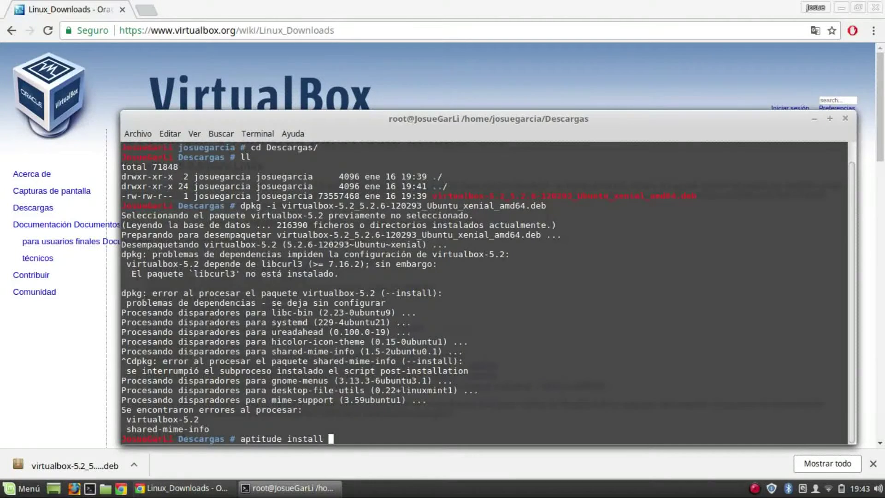
text(libcurl3)
key(Return)
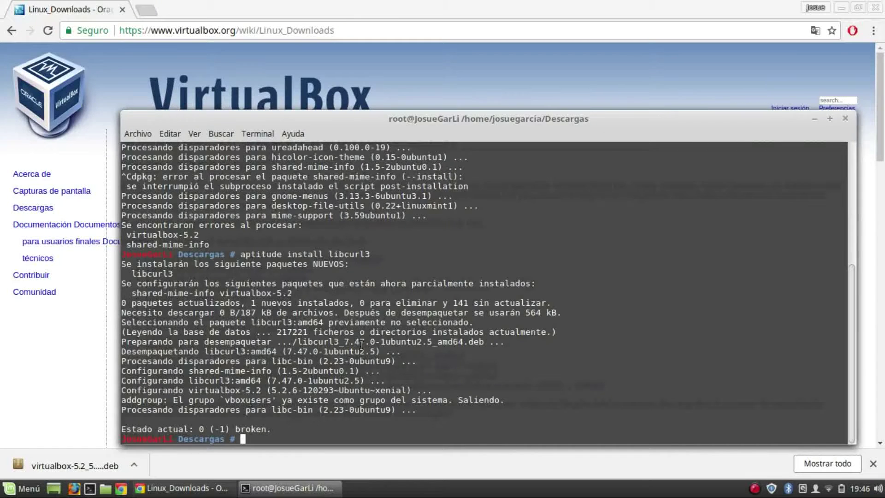
- Clear the terminal and reinstall virtualbox-5.2_5.2.6-120293_Ubuntu_xenial_amd64.deb with dpkg -i
text(clear)
key(Return)
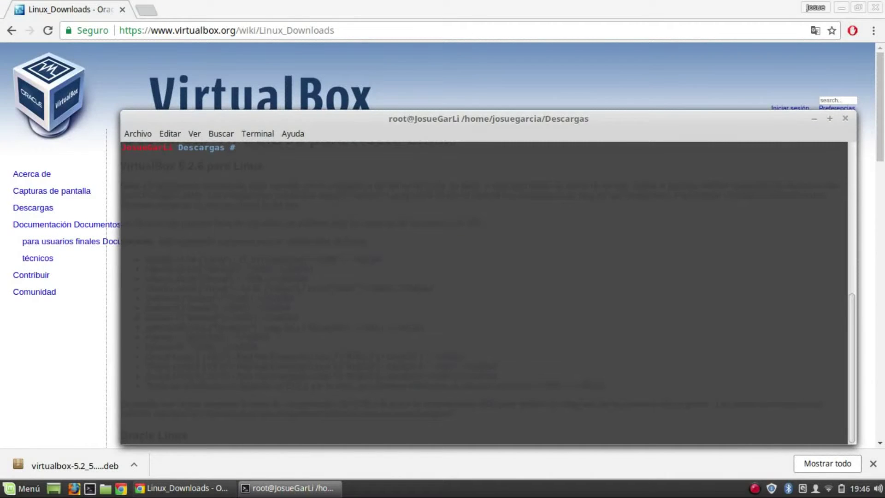
text(dpkg -i vir)
key(Tab)
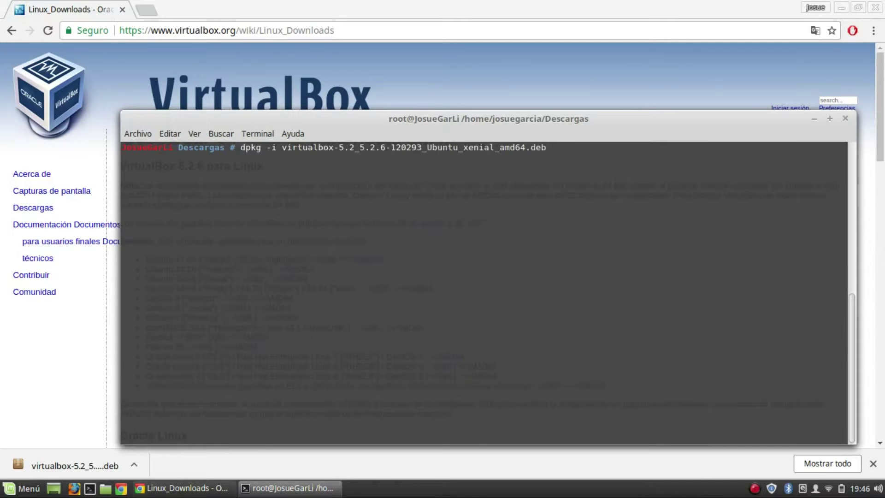
key(Return)
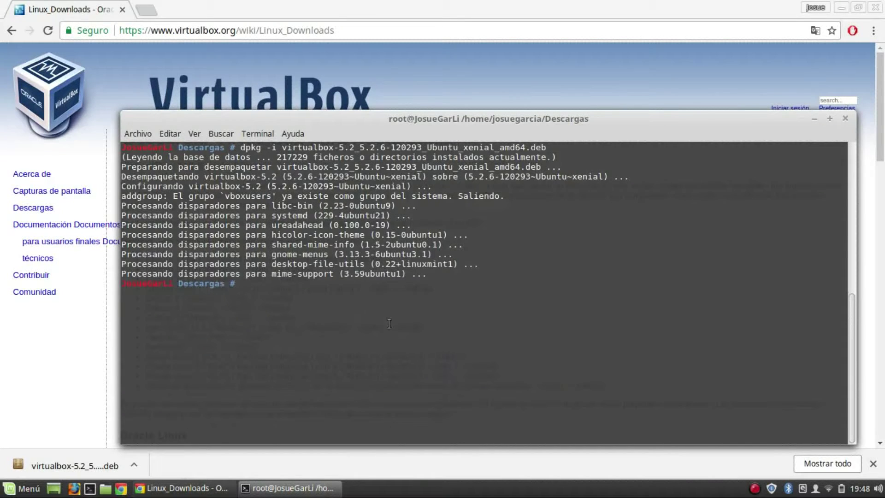
- Review the dpkg installation output and close the root terminal, confirming the closure
drag(442, 276, 246, 184)
click(356, 220)
click(845, 117)
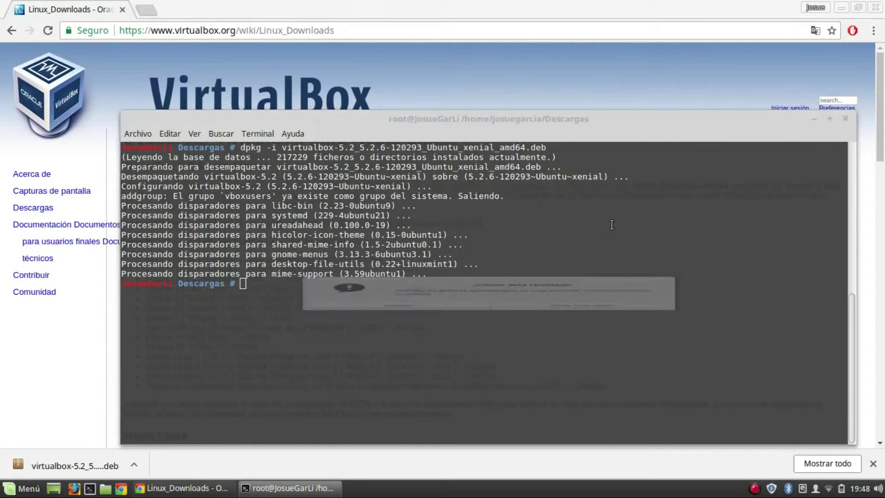
click(605, 332)
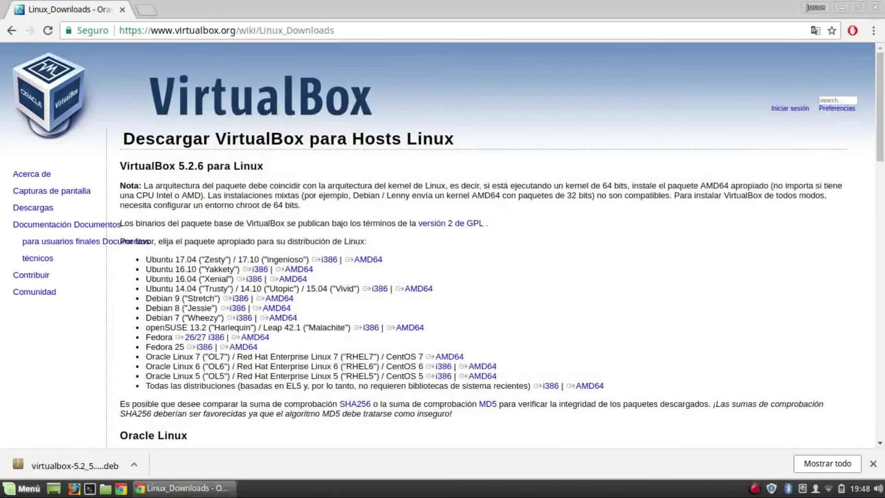
- Find Oracle VM VirtualBox among all installed applications, launch it, and maximize its window
key(super)
mouse_move(153, 309)
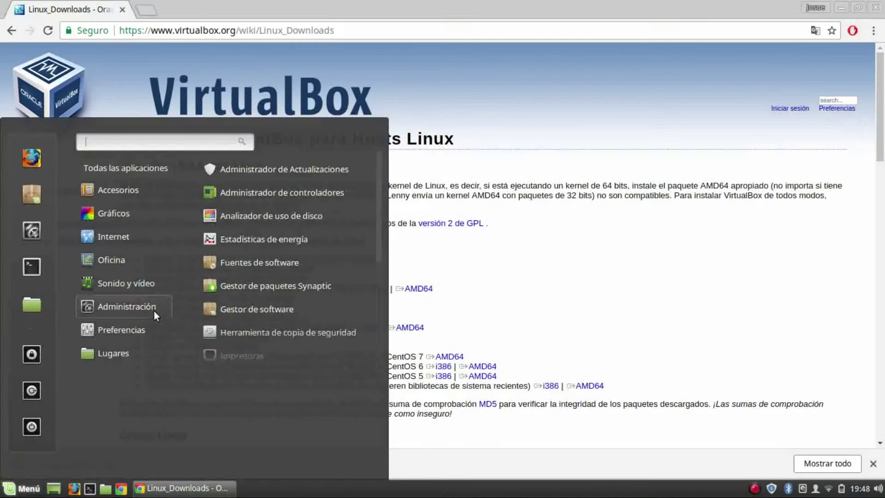
scroll(258, 315, down, 8)
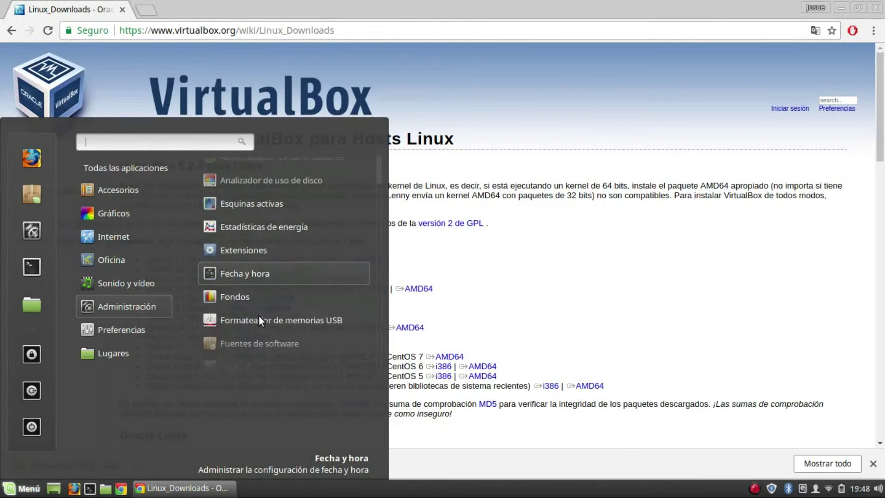
scroll(259, 315, down, 5)
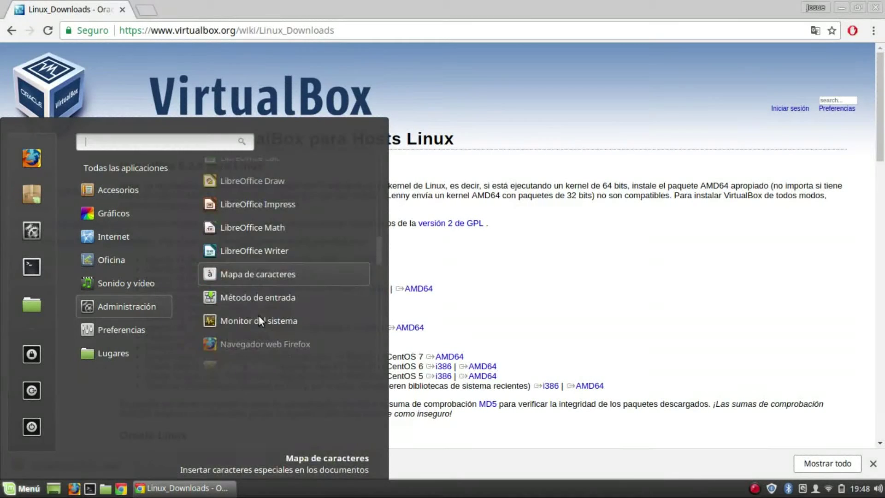
scroll(259, 315, down, 3)
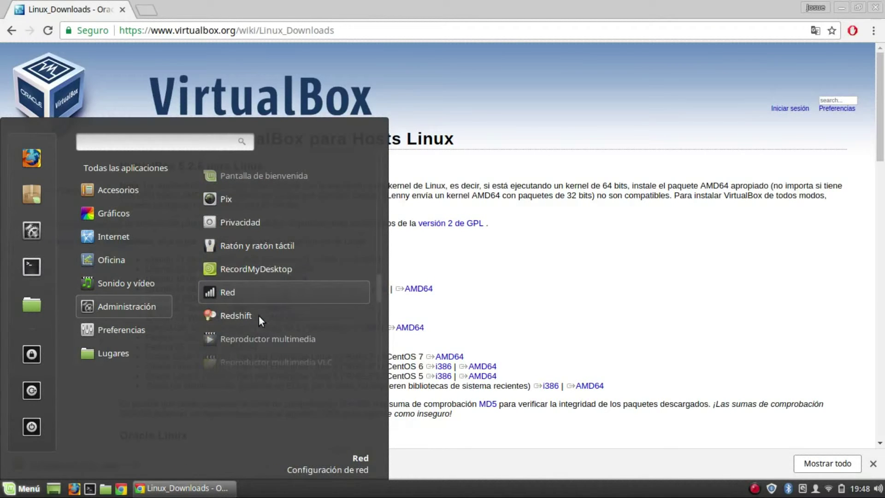
scroll(280, 261, up, 5)
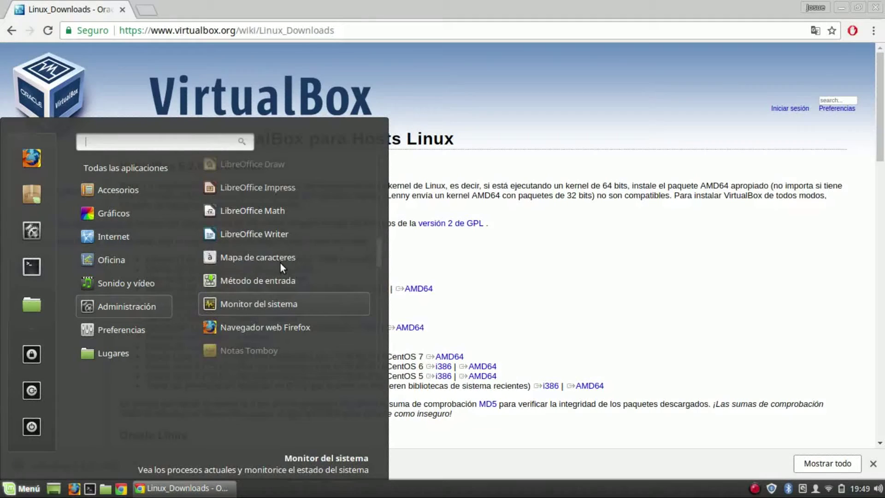
scroll(280, 262, down, 3)
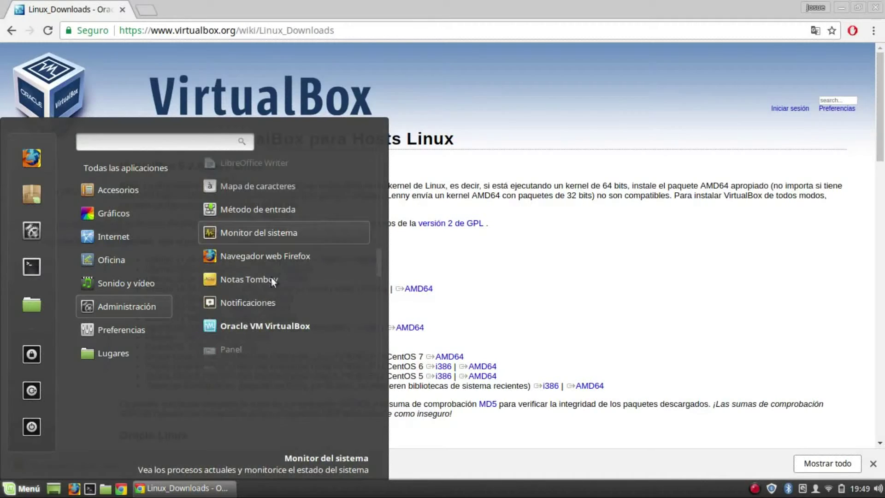
click(237, 325)
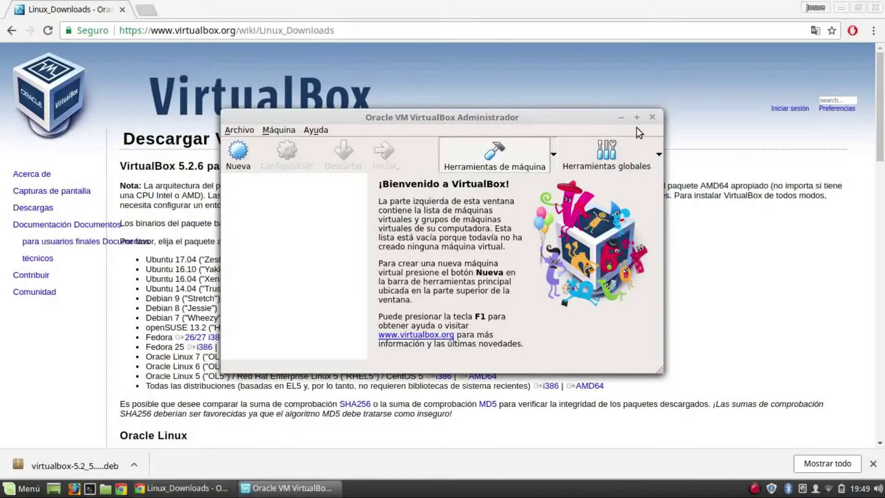
click(637, 115)
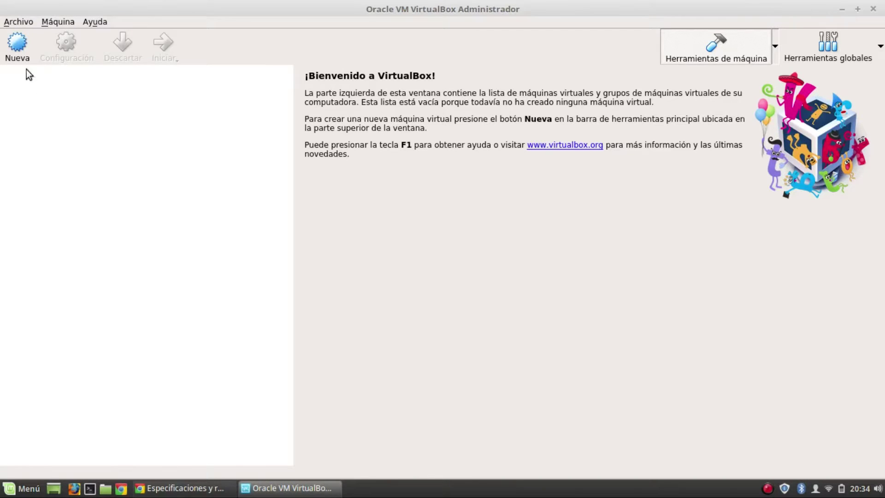
- Start a new virtual machine named WINDOWS10 with type Microsoft Windows and version Windows 10 (64-bit), and continue to the memory size
click(13, 50)
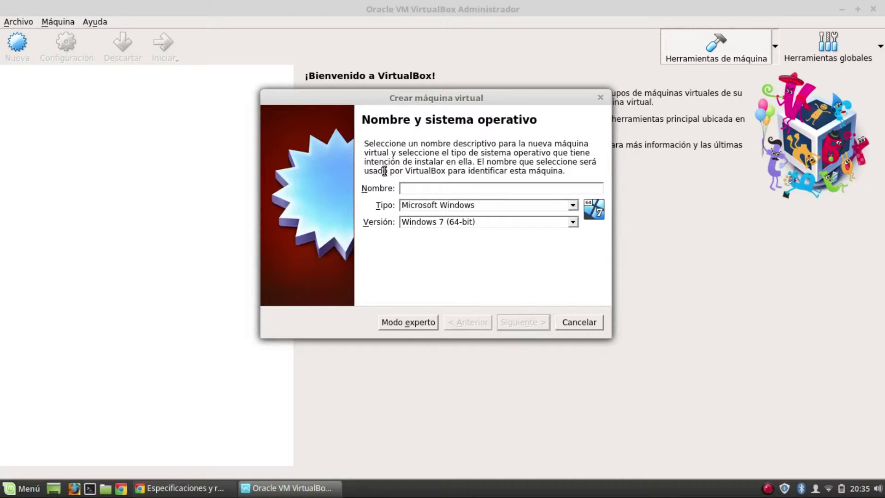
text(WINDOWS10)
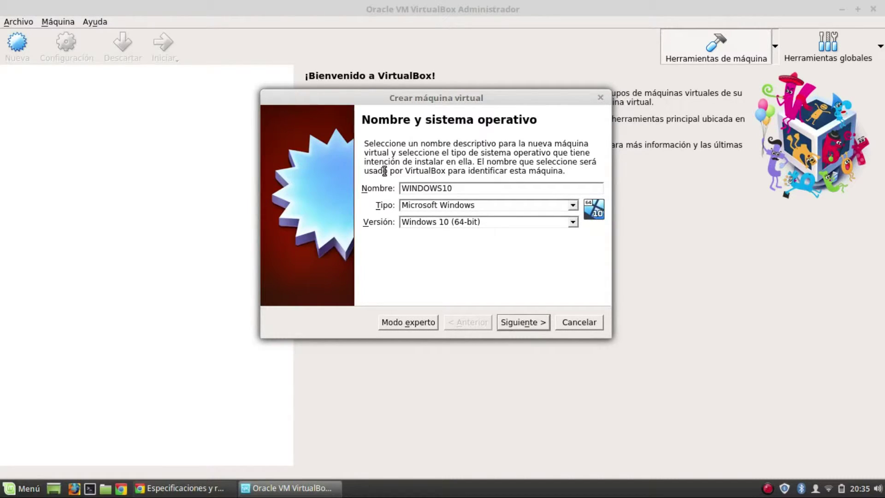
click(524, 206)
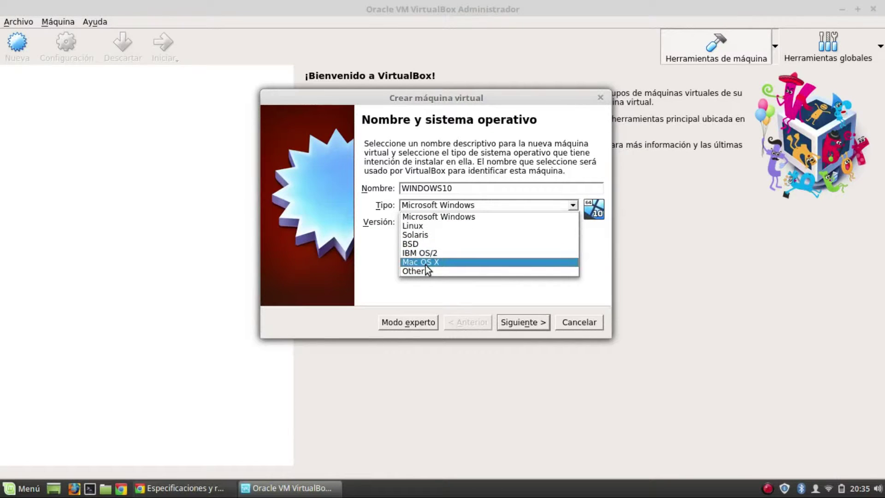
click(484, 206)
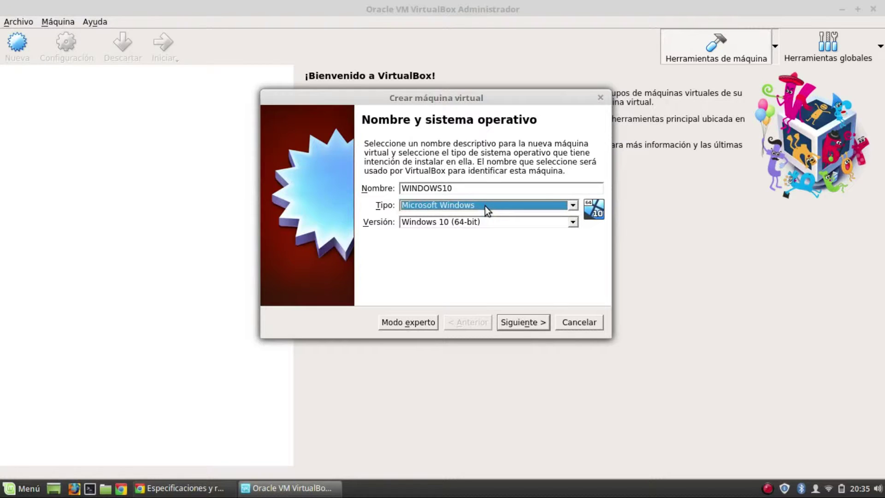
click(464, 221)
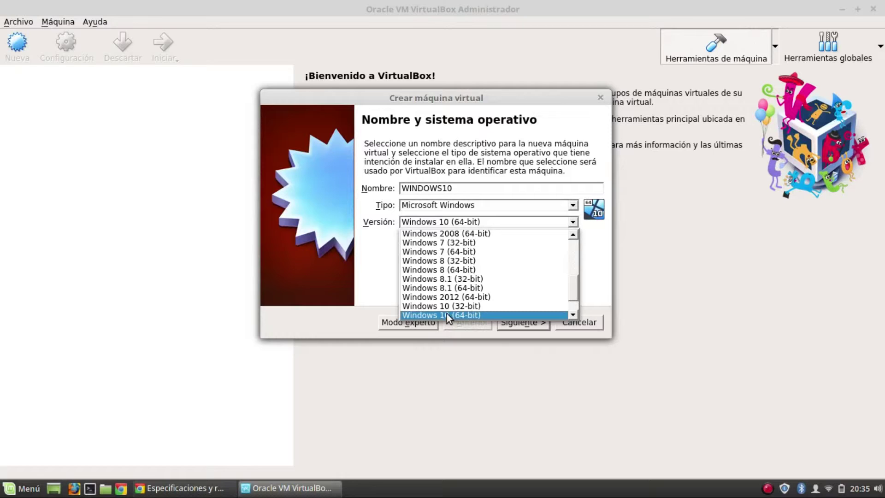
scroll(543, 266, down, 1)
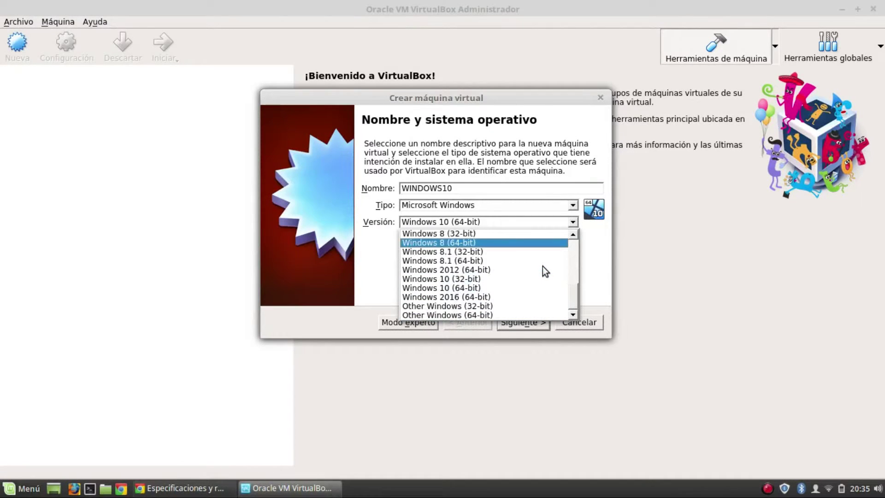
scroll(543, 266, up, 5)
scroll(542, 267, down, 6)
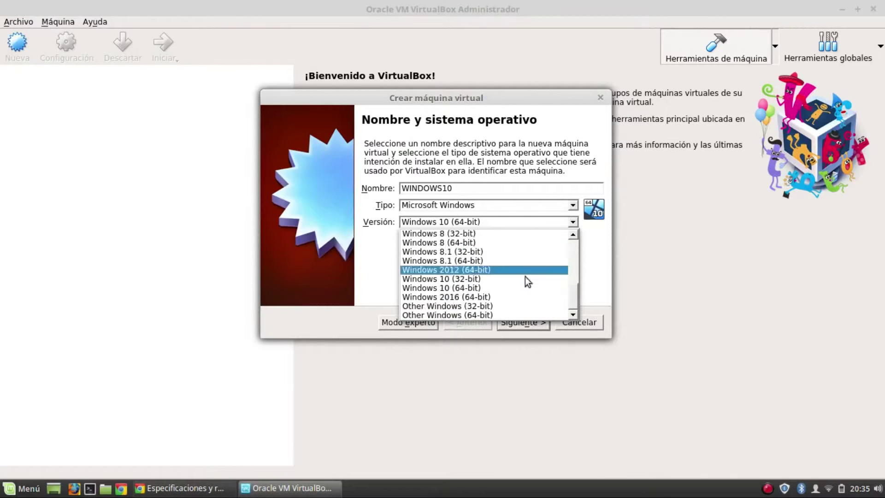
click(442, 287)
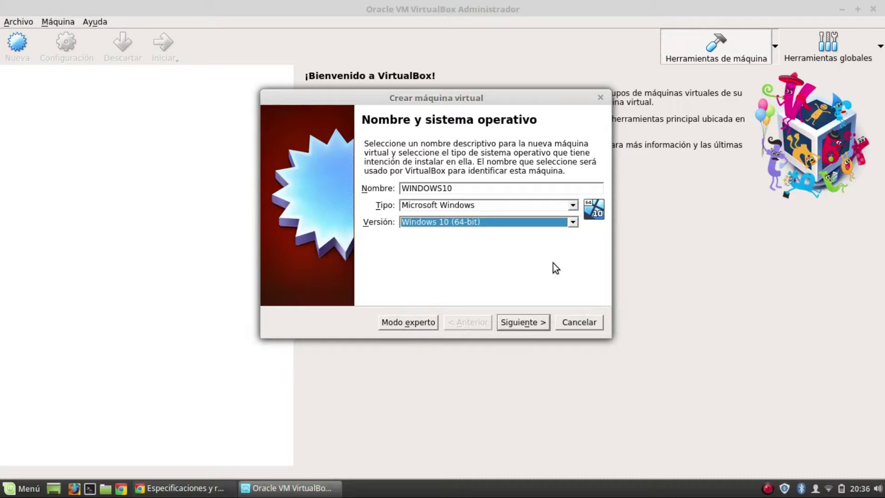
click(519, 327)
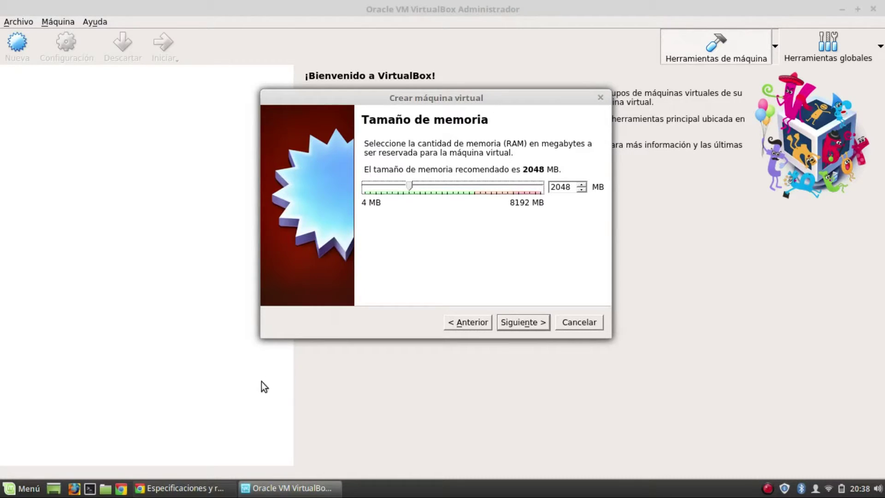
- Check the RAM requirements on Microsoft's Windows 10 specifications page in the browser, and accept 2048 MB of memory for the virtual machine
click(184, 488)
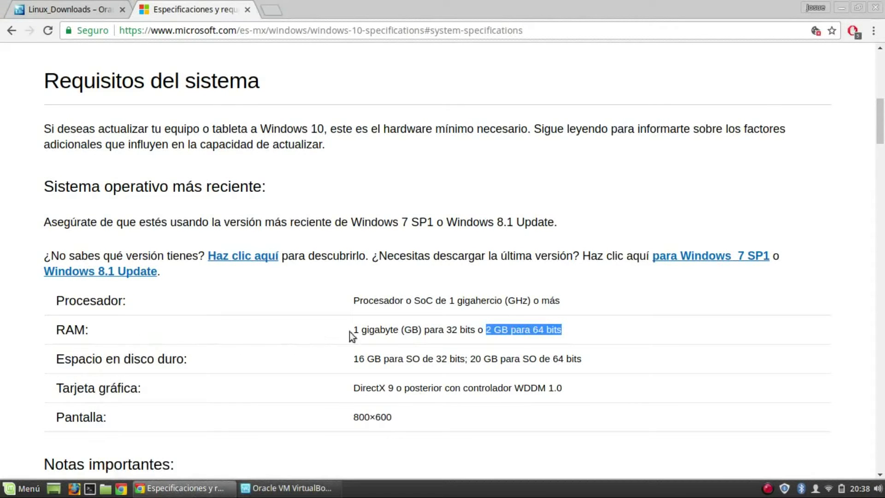
drag(349, 330, 367, 332)
click(489, 327)
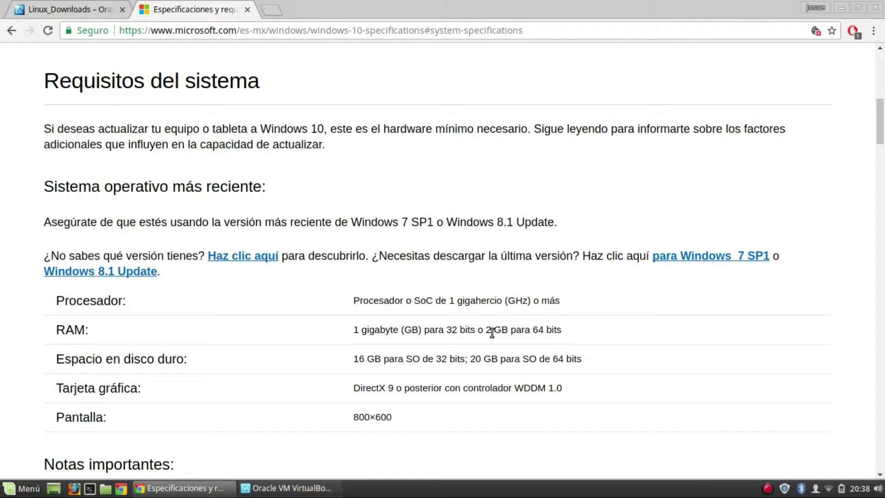
drag(483, 330, 539, 334)
click(529, 344)
click(336, 486)
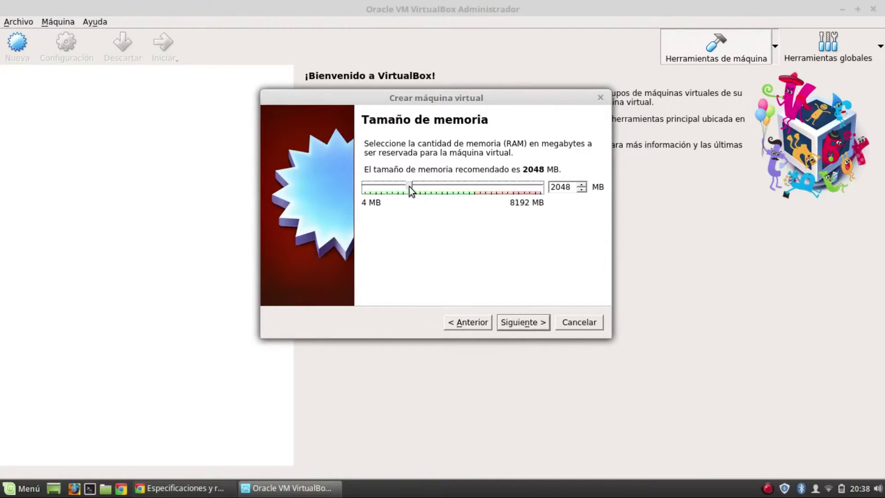
mouse_move(410, 187)
mouse_down()
mouse_move(529, 187)
mouse_move(411, 186)
mouse_up()
click(516, 321)
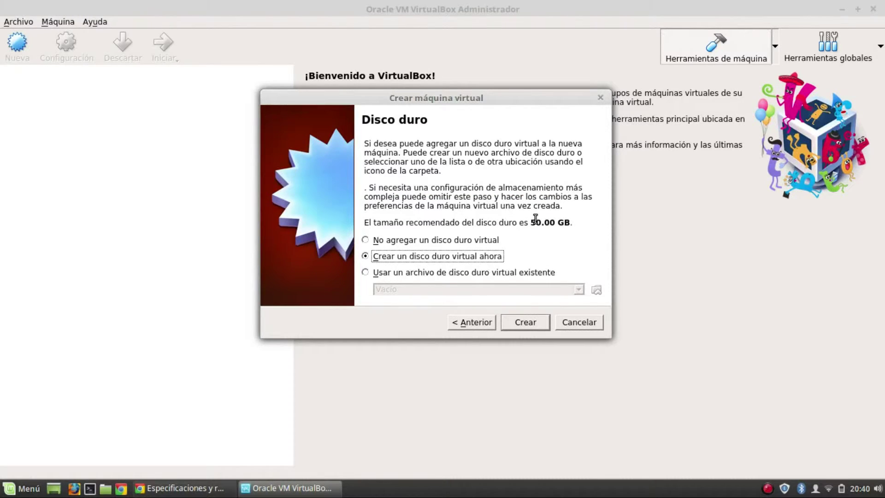
- Try the virtual machine's hard disk choices and select the option to create a virtual hard disk now
click(418, 241)
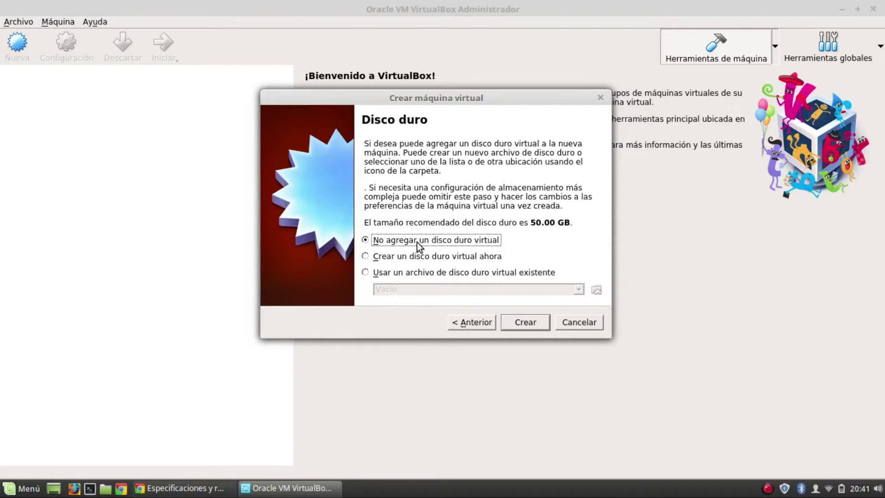
click(430, 257)
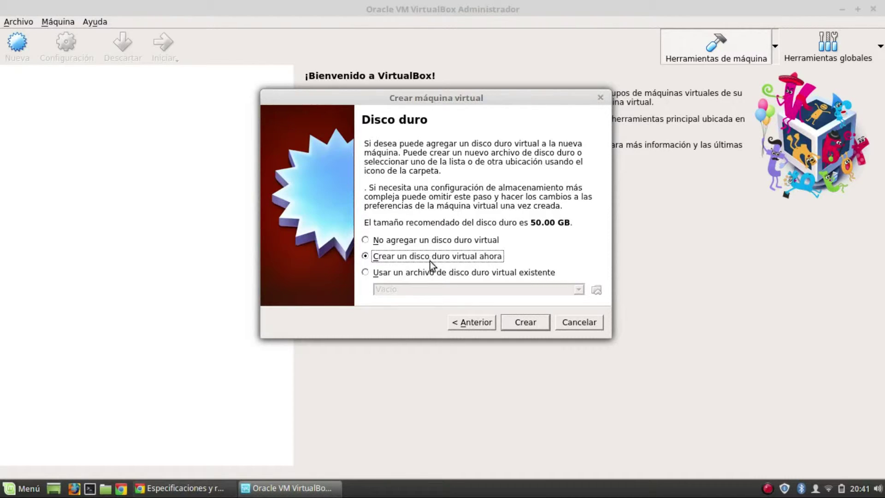
click(433, 273)
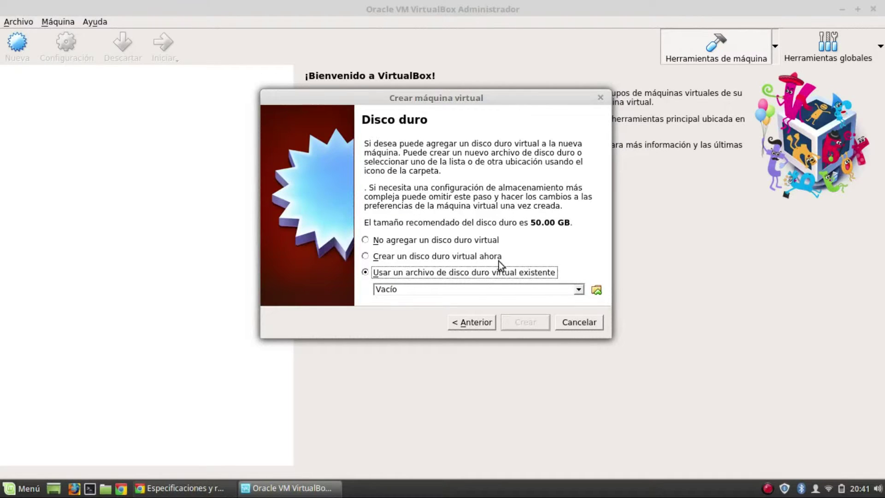
click(446, 261)
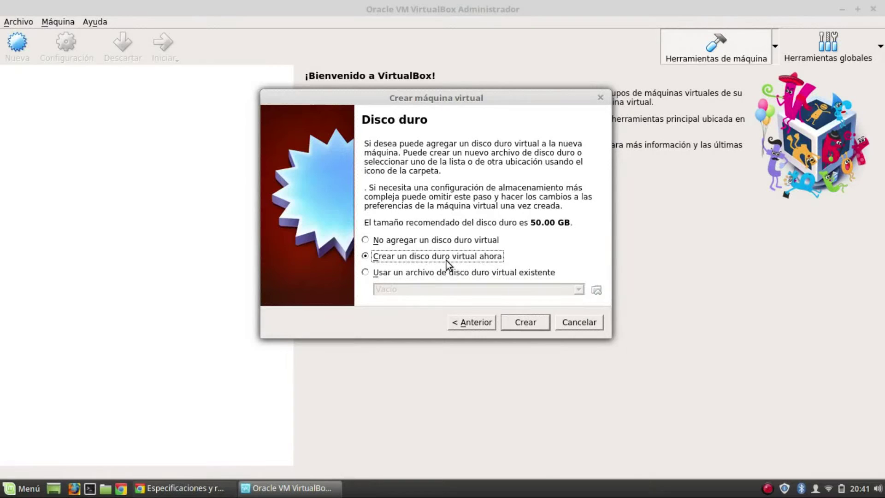
- Start creating the virtual hard disk, try the available file types, and choose VDI (VirtualBox Disk Image) with fixed-size storage
click(525, 321)
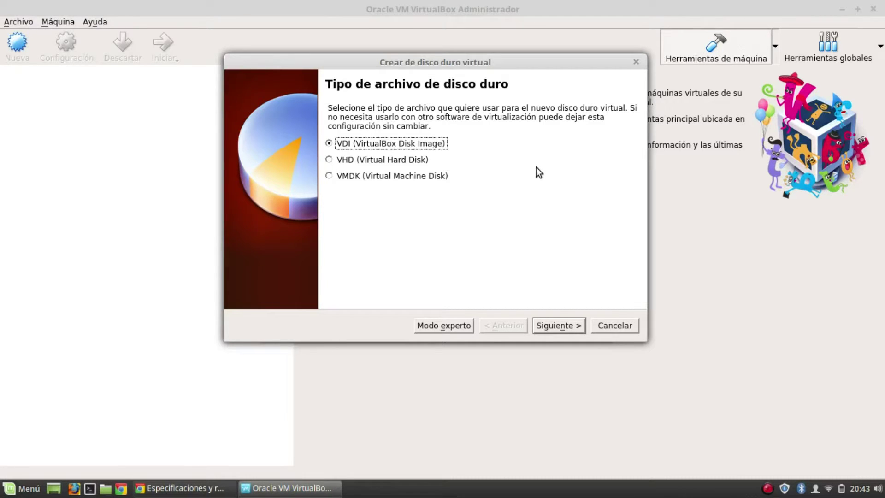
click(364, 178)
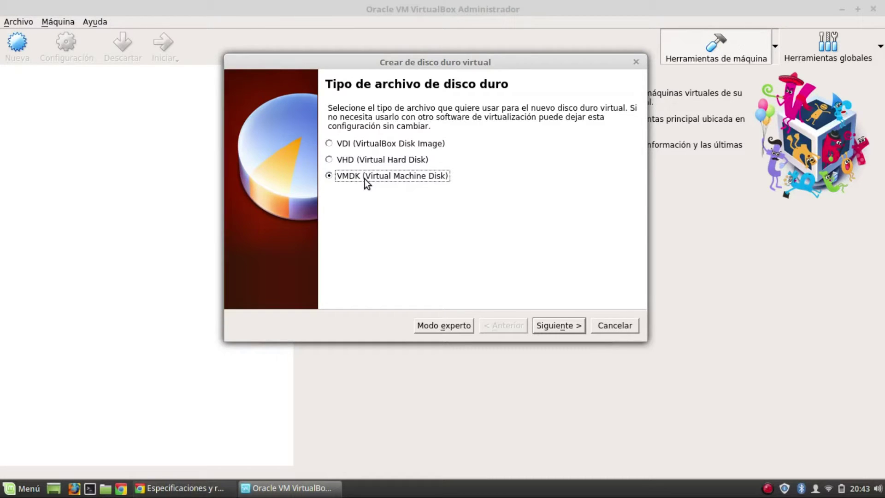
click(371, 159)
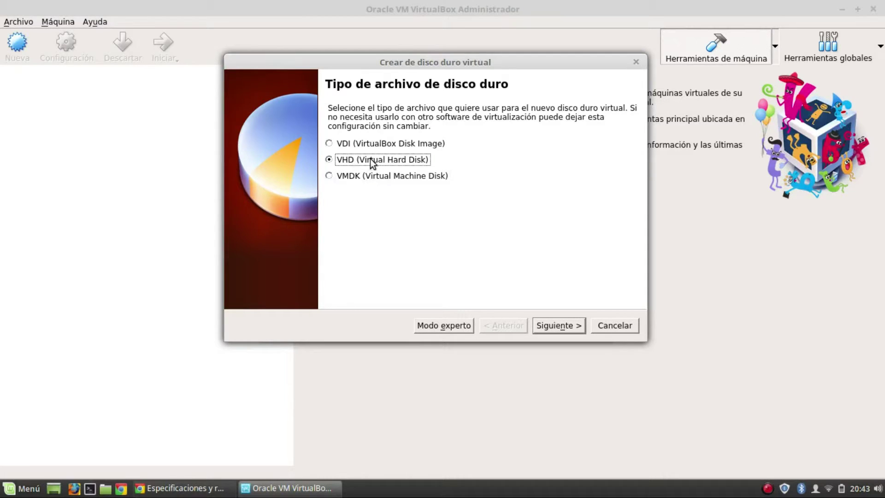
click(355, 145)
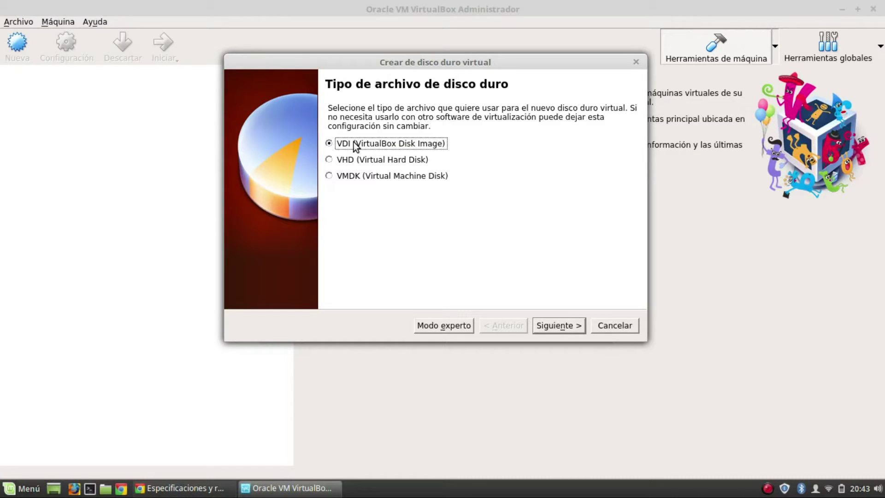
click(552, 322)
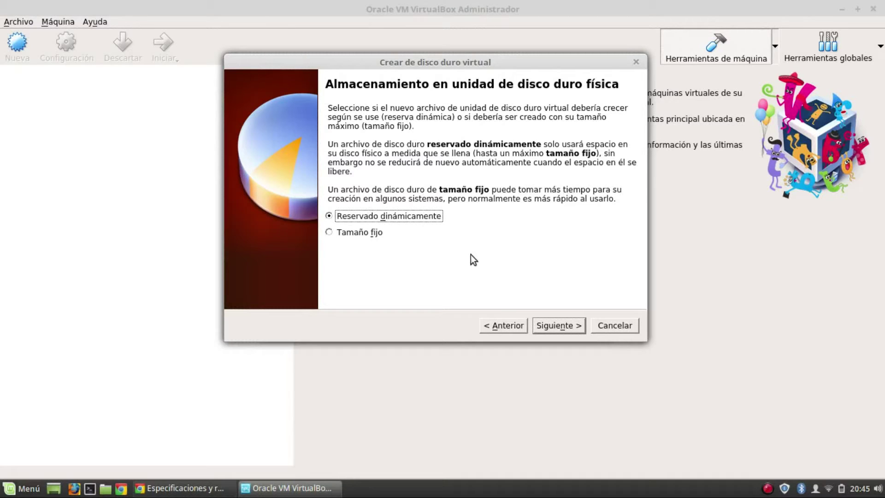
click(368, 233)
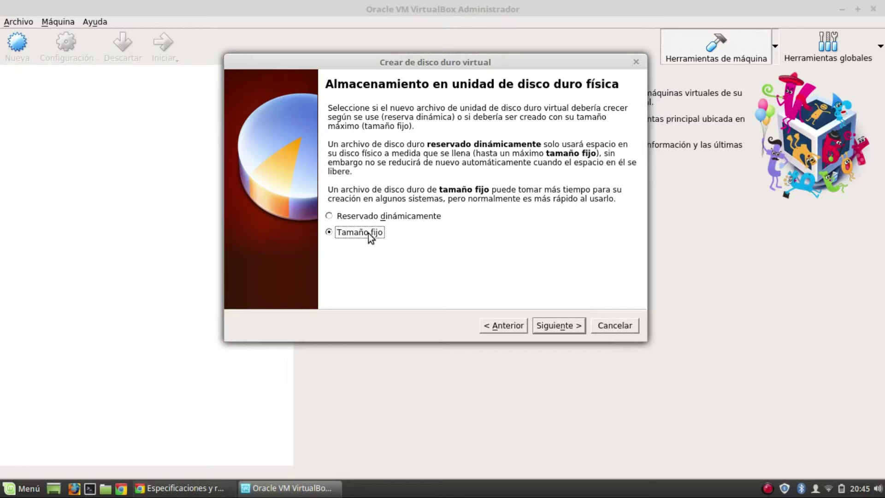
click(563, 326)
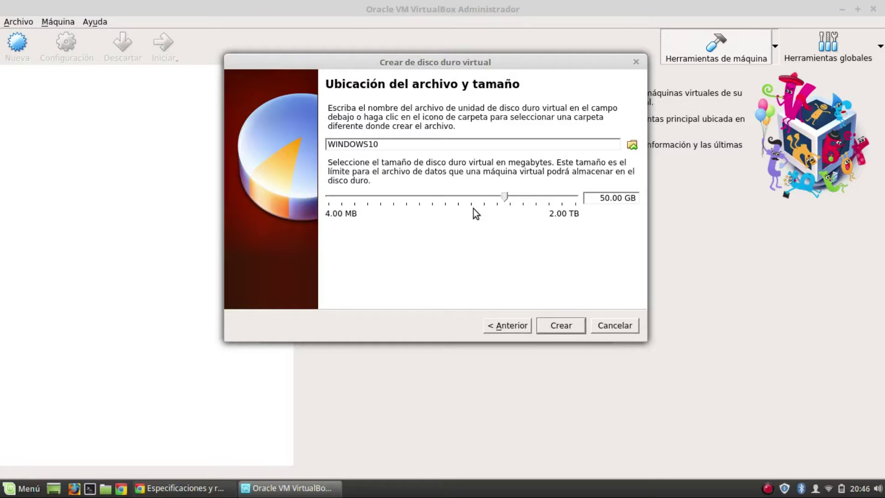
- Check the disk space Windows 10 64-bit requires on Microsoft's specifications page in the browser, and return to VirtualBox
drag(385, 142, 316, 142)
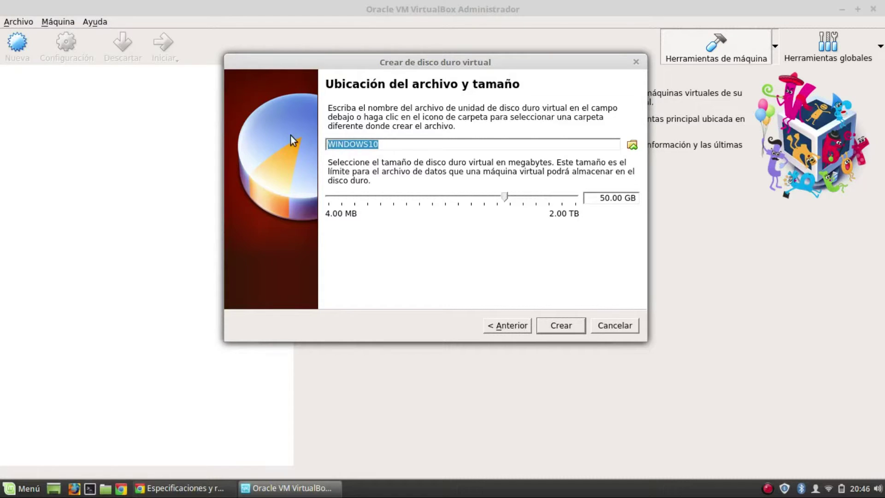
click(626, 199)
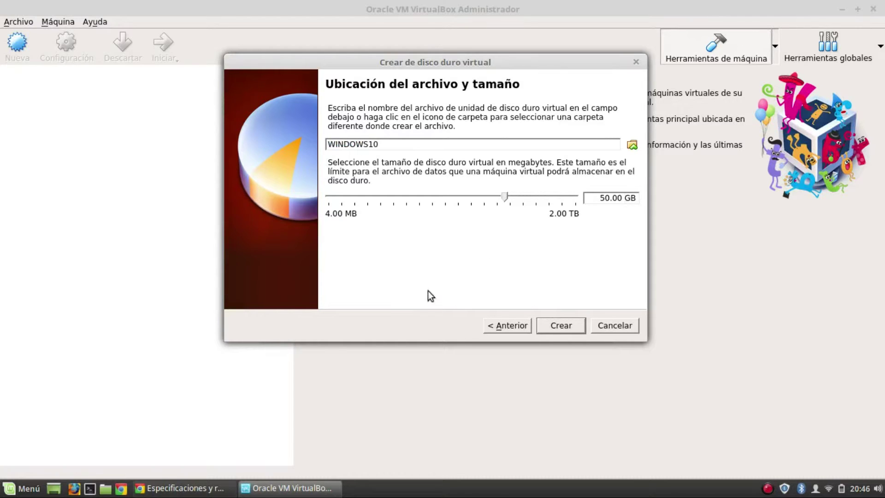
click(179, 487)
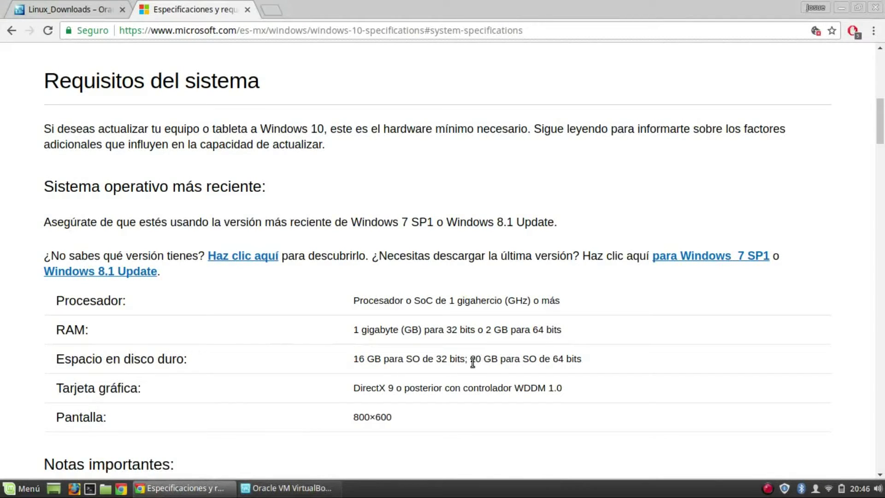
drag(470, 360, 582, 359)
click(595, 367)
click(323, 487)
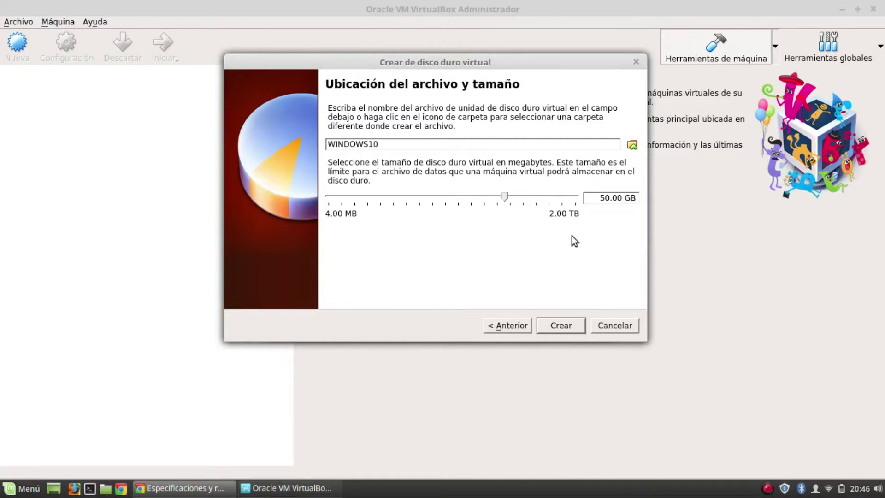
- Keep the disk file name WINDOWS10 and the size 50.00 GB, and create the virtual hard disk
drag(598, 197, 637, 207)
click(594, 197)
triple_click(598, 199)
click(548, 320)
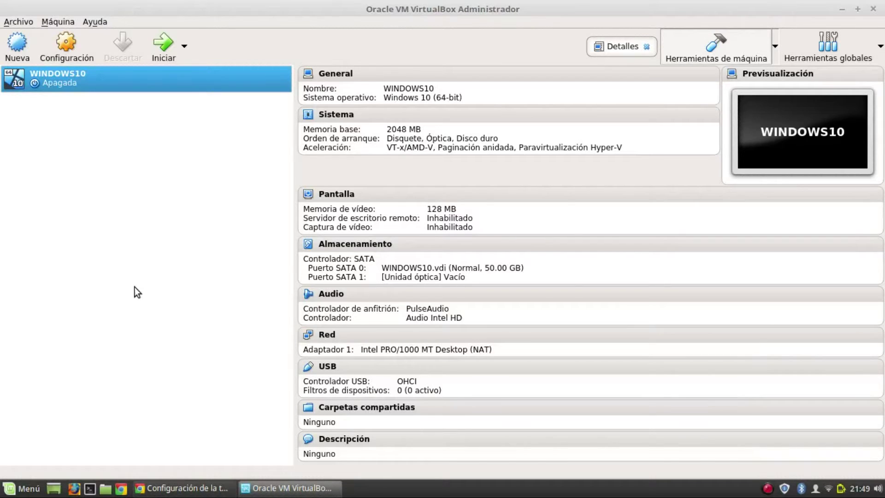
- Open the WINDOWS10 machine's settings and review its general, system, display, storage and audio options
click(66, 54)
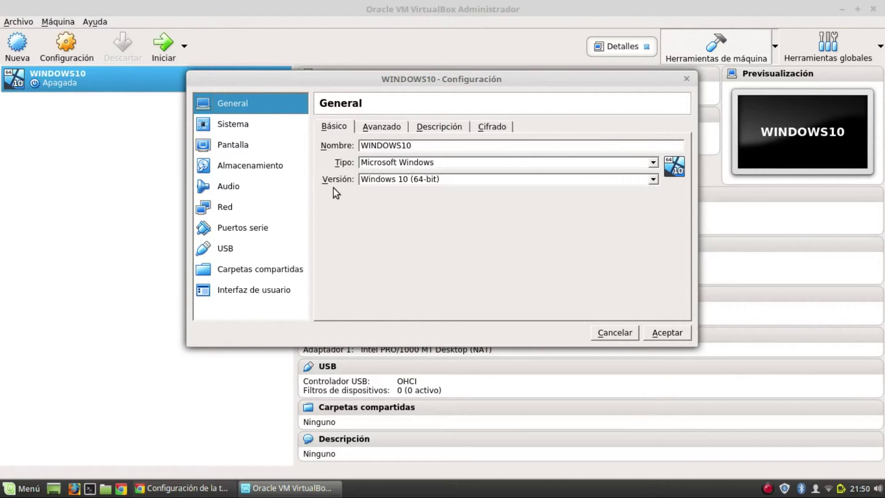
click(392, 128)
click(437, 128)
click(335, 127)
click(262, 132)
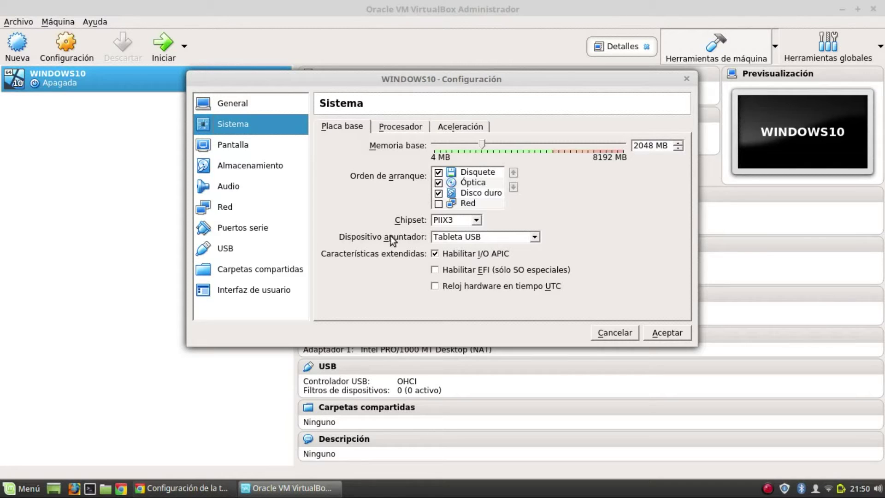
click(241, 144)
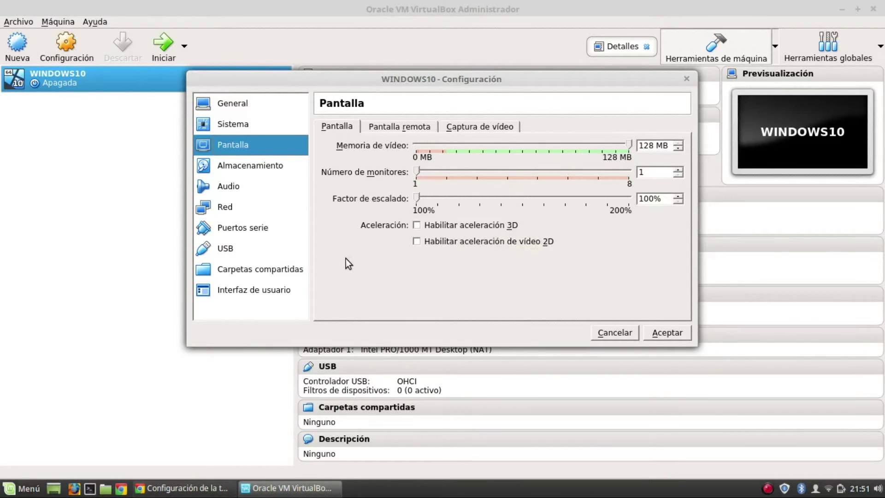
click(255, 159)
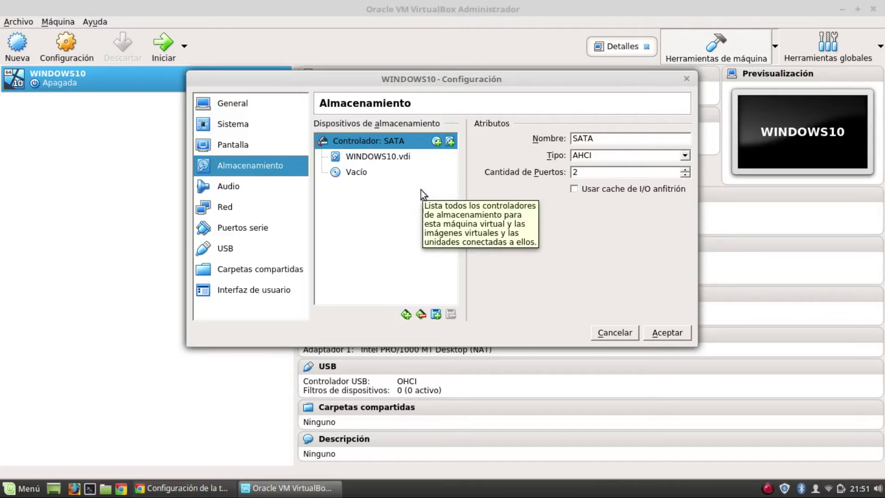
click(241, 188)
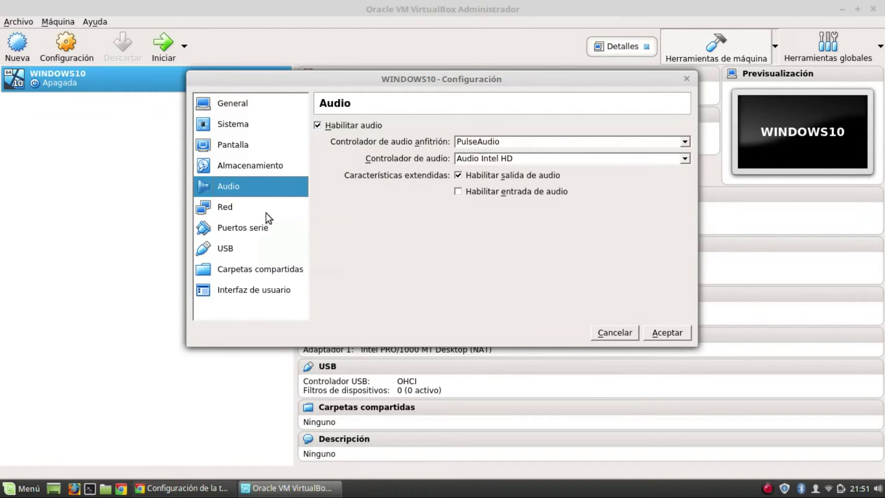
- Examine the machine's network settings for adapters 1 to 4, and return to Adapter 1
click(239, 208)
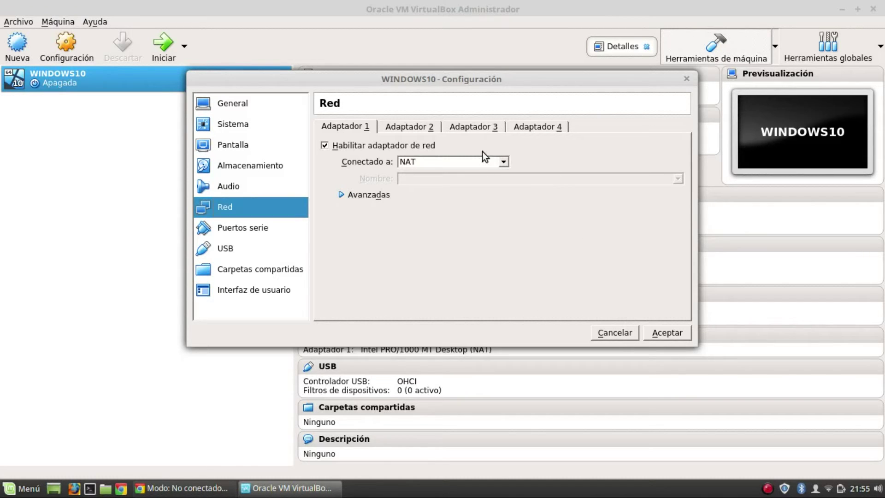
click(399, 127)
click(470, 126)
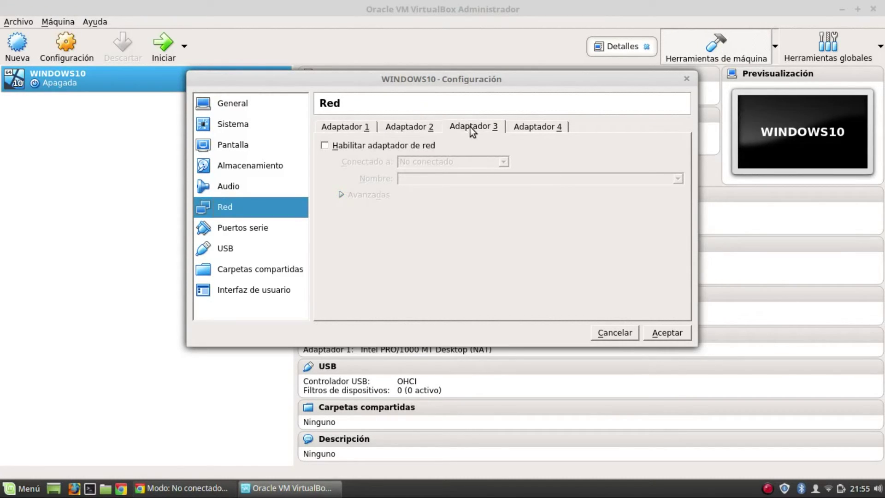
click(522, 125)
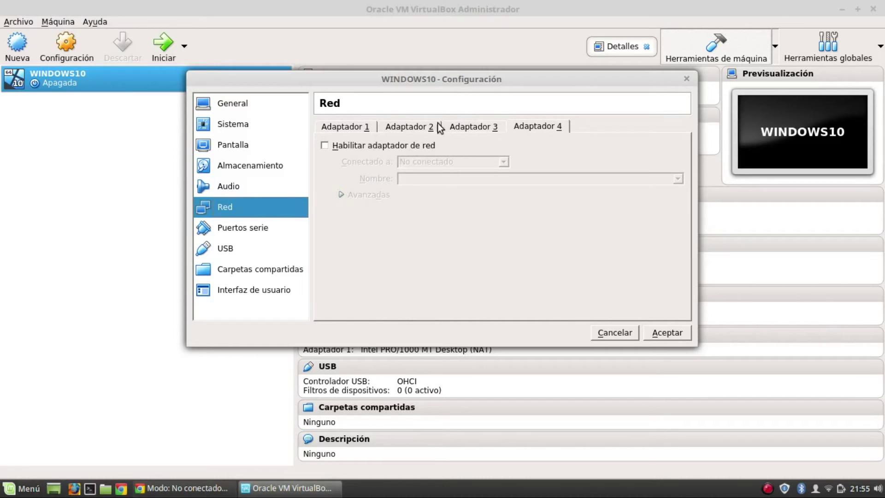
click(360, 126)
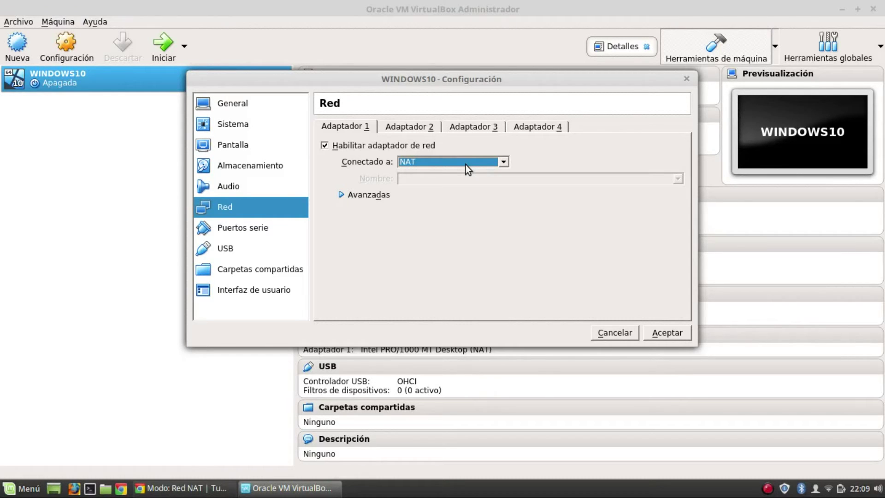
- Try connecting network Adapter 1 as No conectado, as NAT, and as Red NAT
click(427, 164)
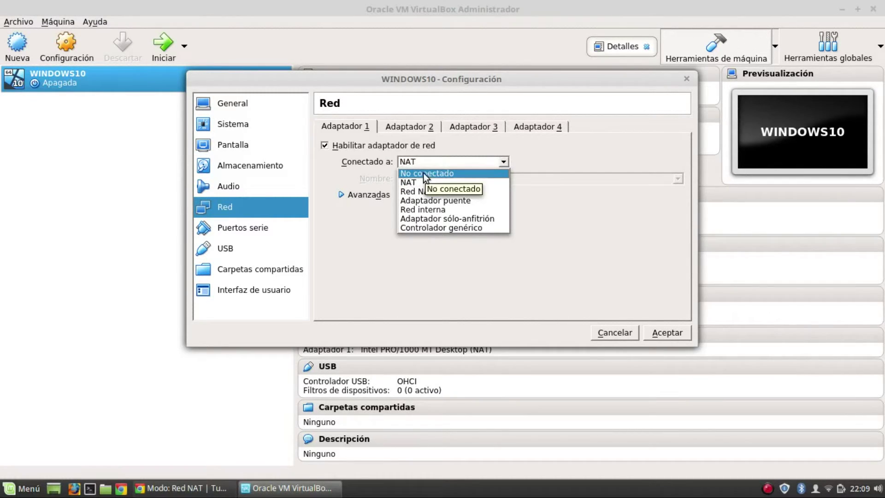
click(423, 172)
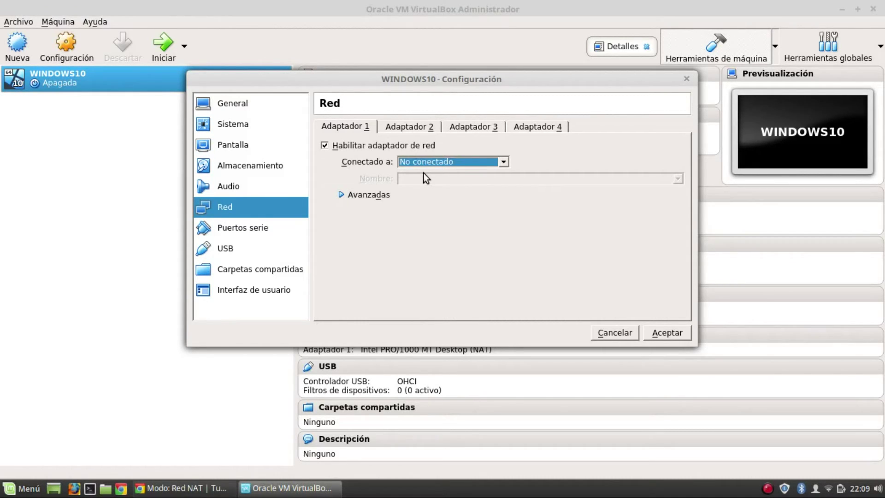
click(480, 161)
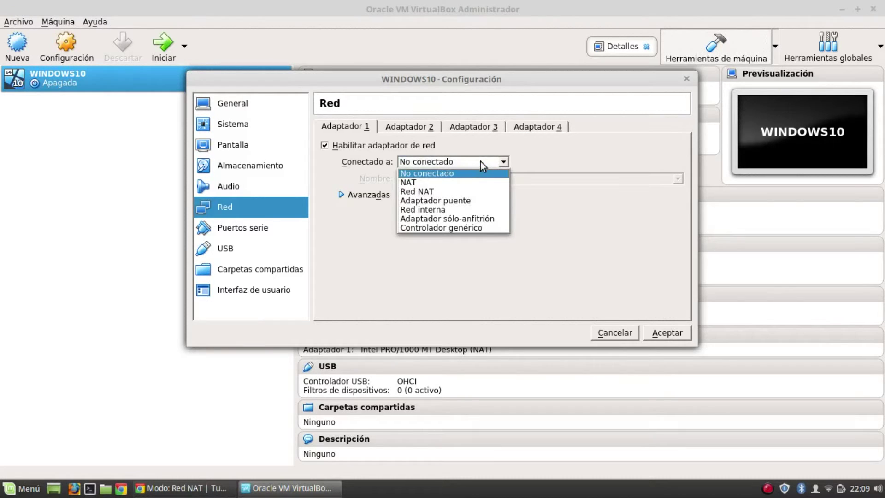
click(434, 182)
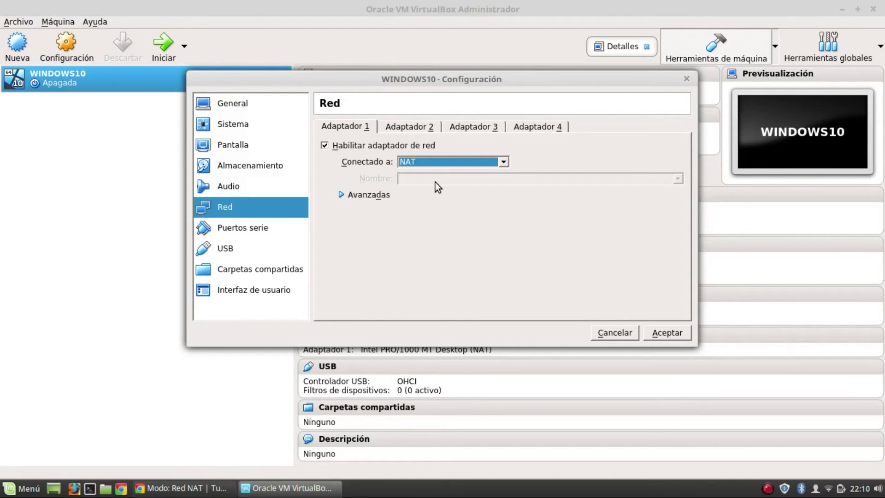
click(485, 162)
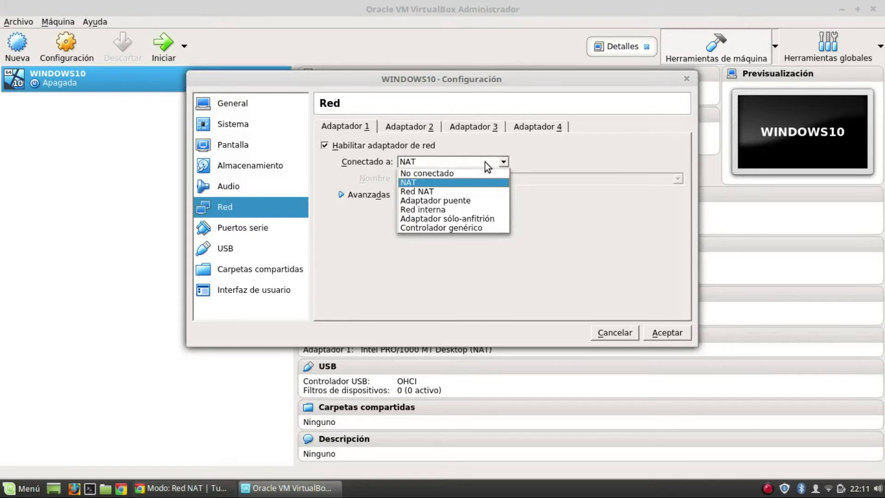
click(456, 191)
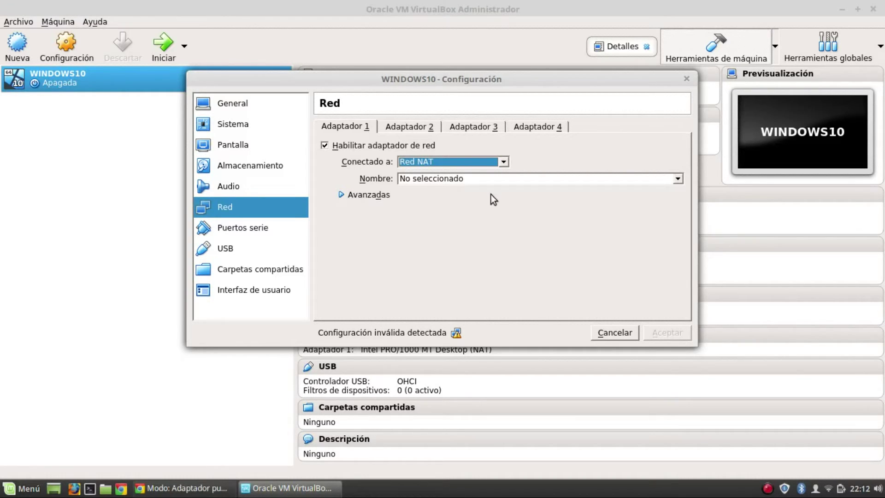
- Try connecting network Adapter 1 as Adaptador puente, as Red interna, and as Adaptador sólo-anfitrión
click(465, 159)
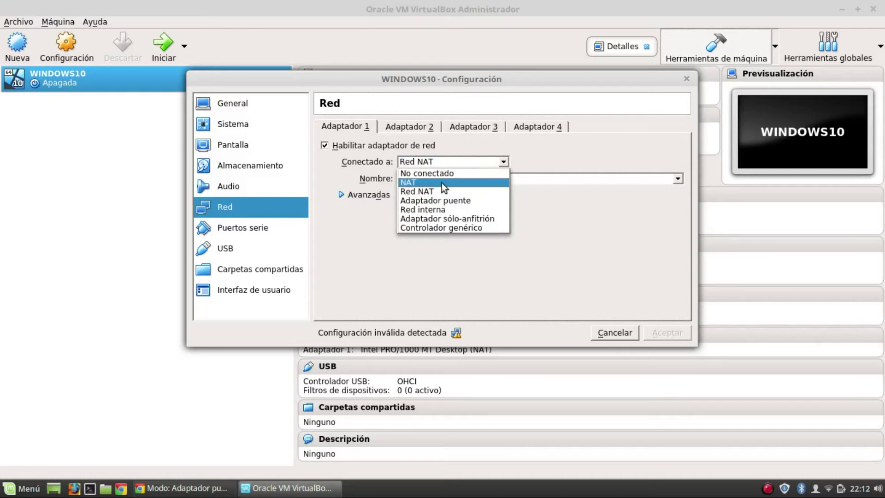
click(430, 201)
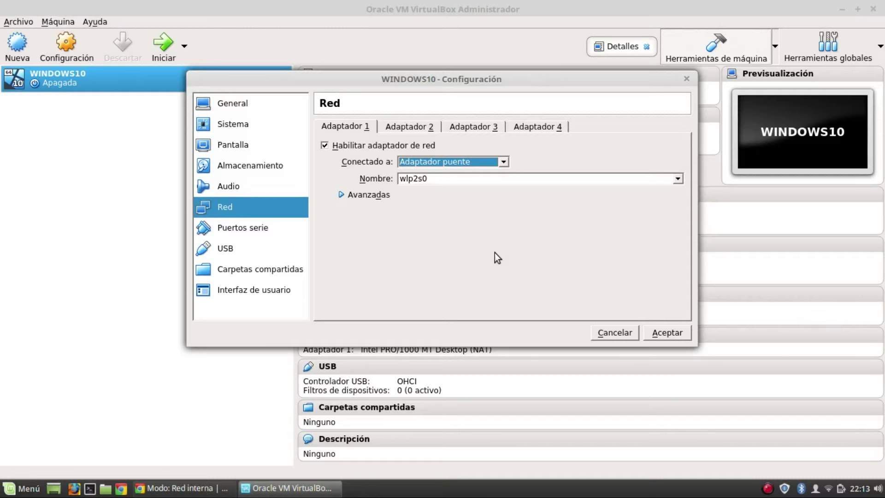
click(494, 163)
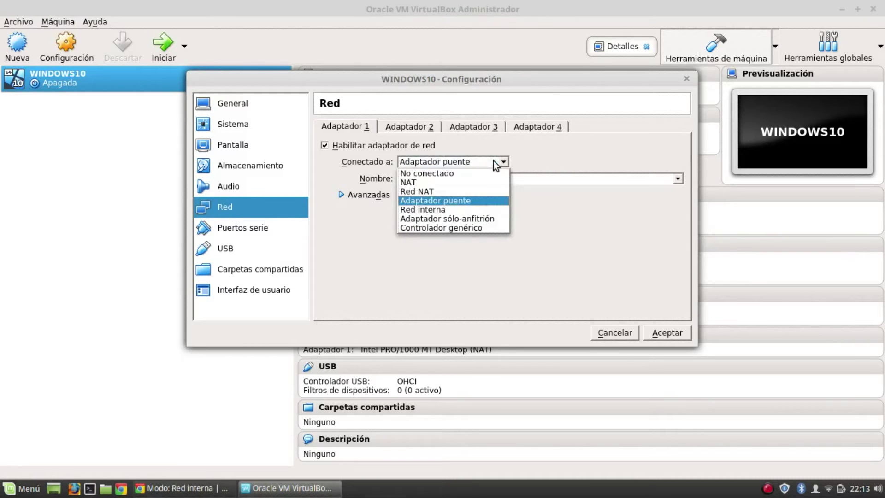
click(433, 209)
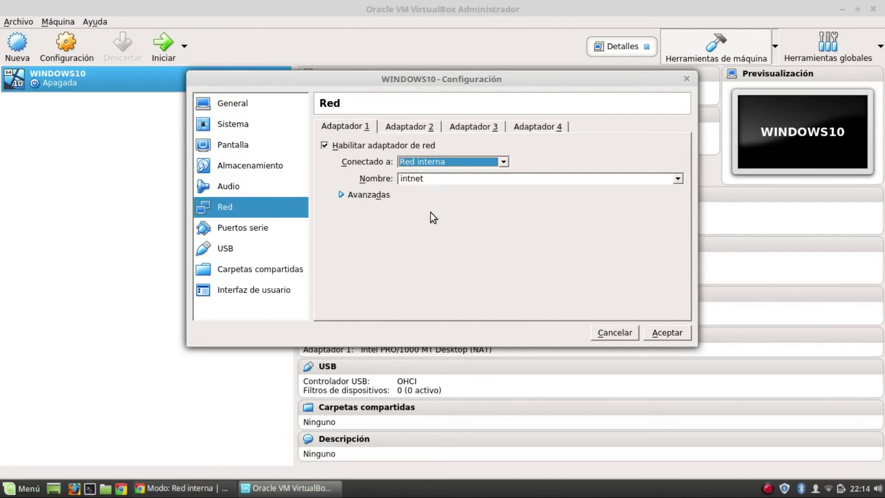
click(481, 161)
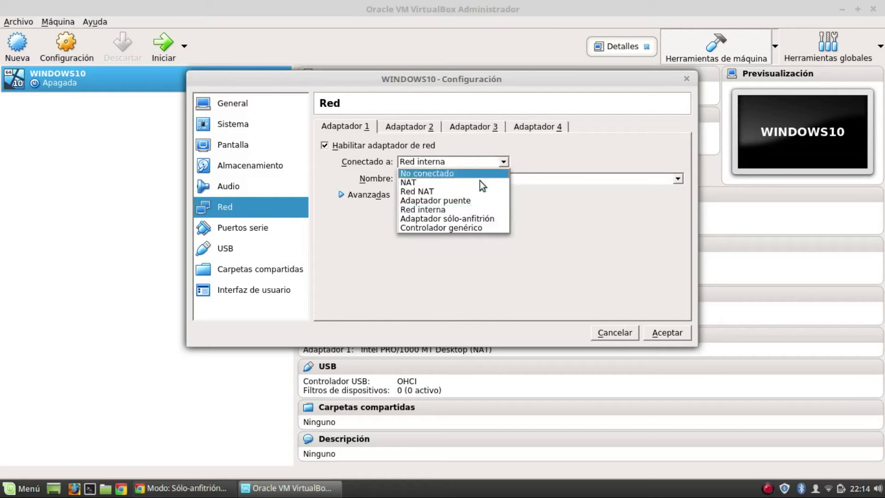
click(428, 219)
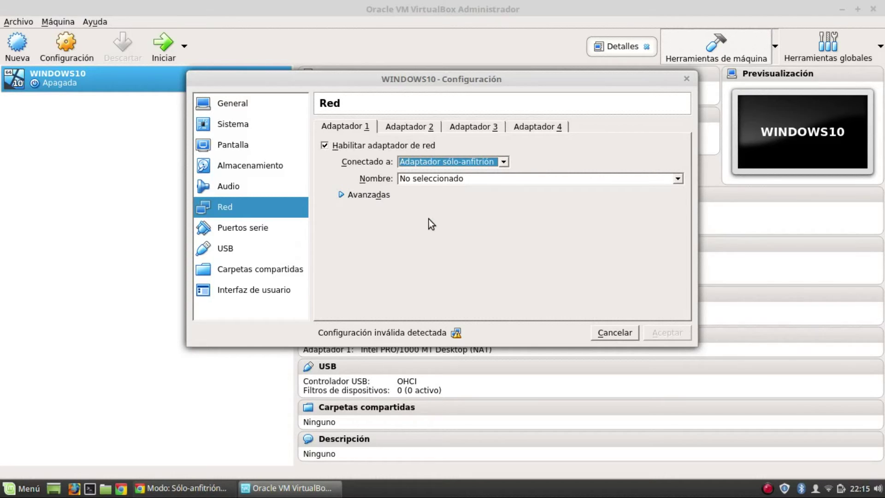
- Set network Adapter 1 of the WINDOWS10 machine to connect as Adaptador puente
click(505, 162)
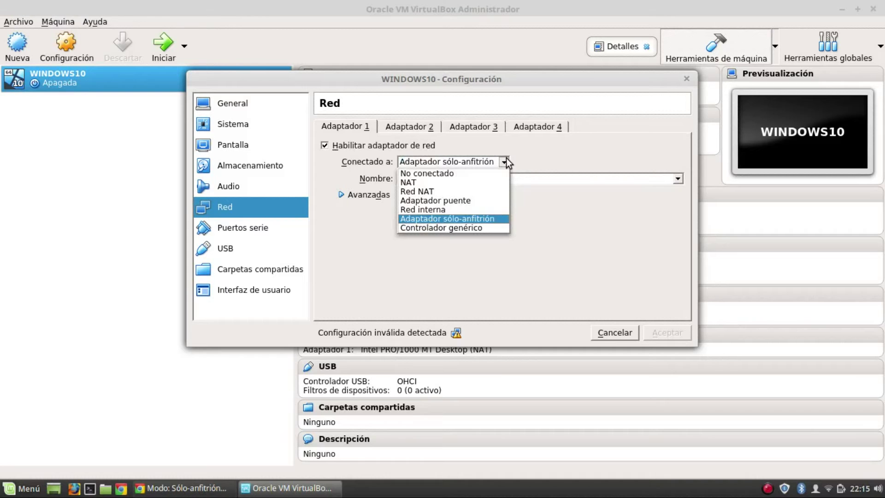
click(456, 173)
click(464, 164)
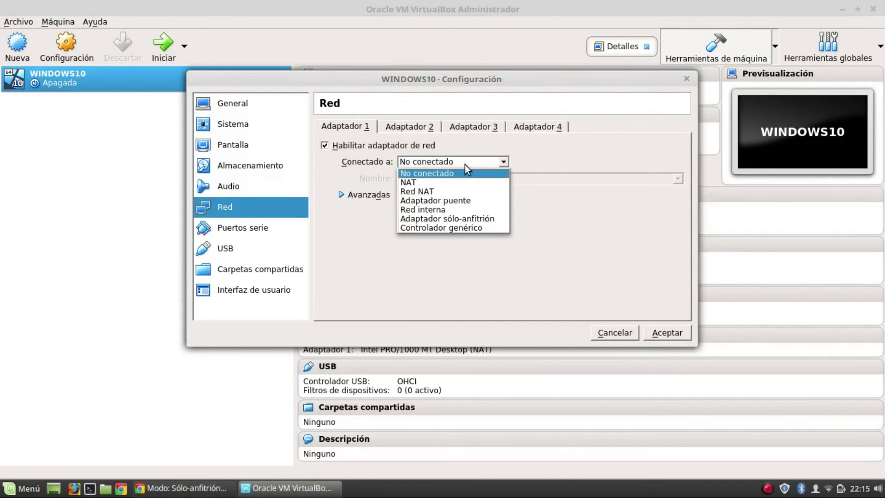
click(460, 203)
- Review the serial port, shared folder, user interface and USB settings, and accept the WINDOWS10 machine's configuration
click(276, 234)
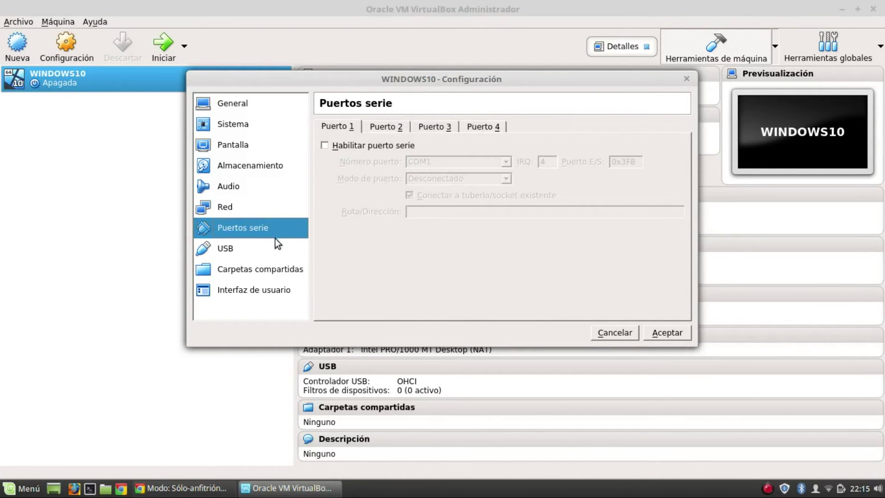
click(266, 248)
click(265, 269)
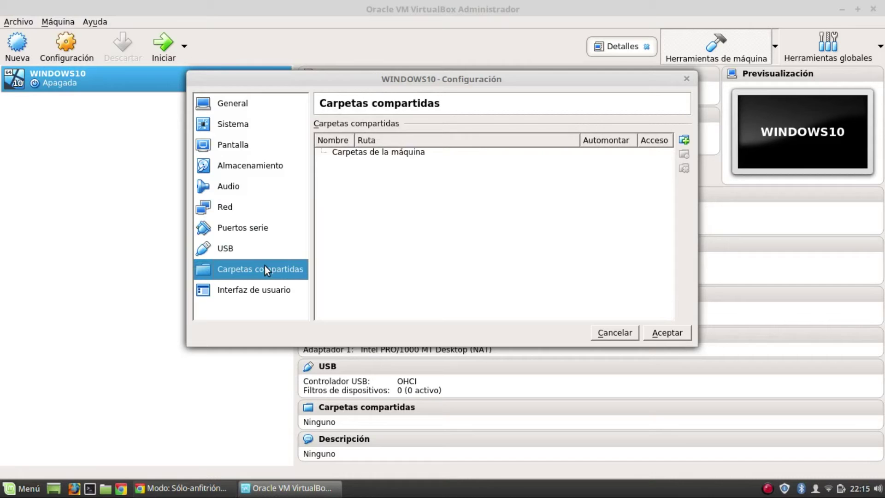
click(267, 283)
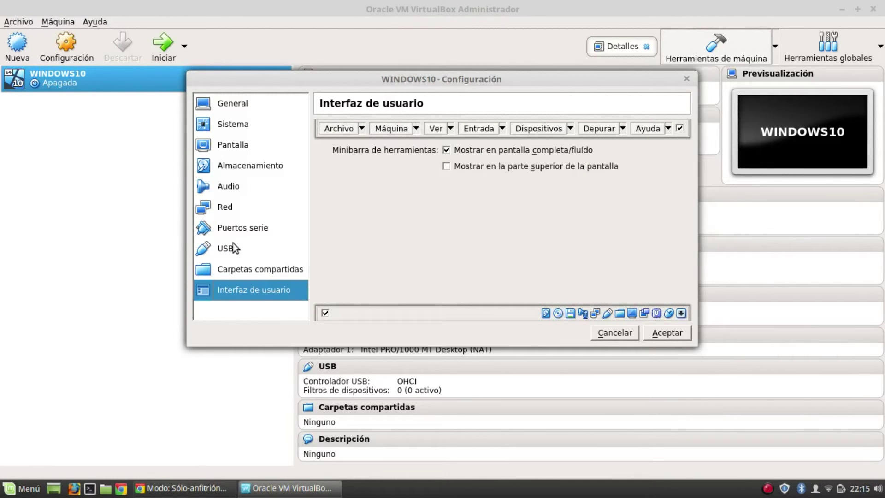
click(237, 260)
click(284, 250)
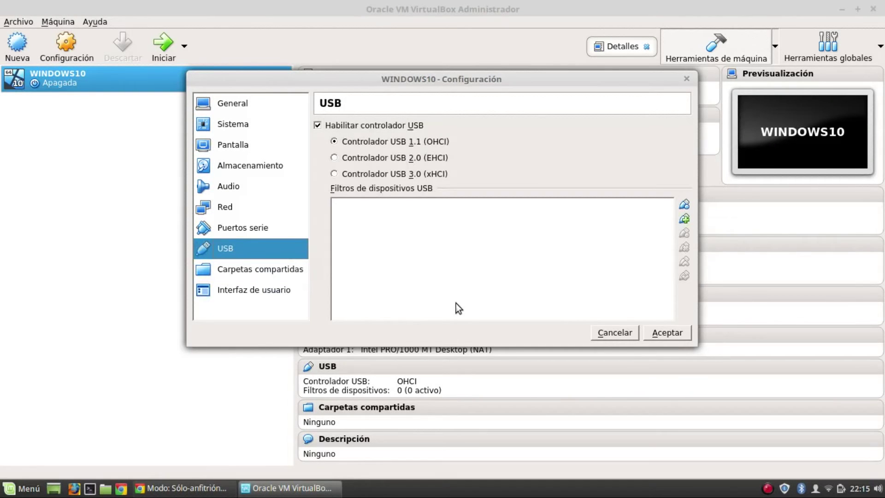
click(657, 332)
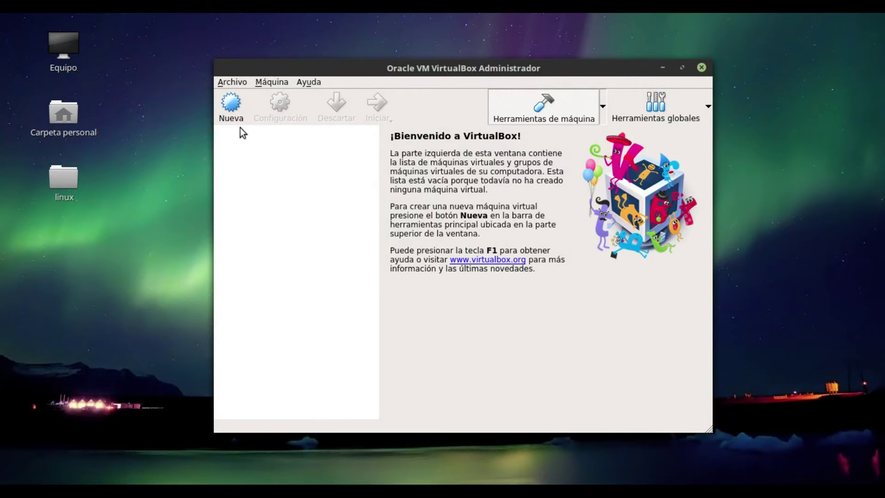
- Start a new virtual machine named WindowsServer2016, type Microsoft Windows, version Windows 2016 (64-bit), with 2048 MB of memory
click(228, 115)
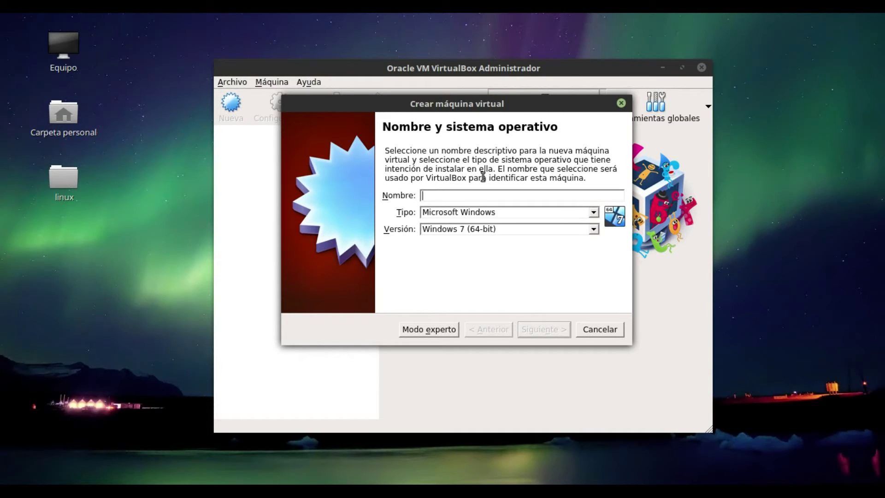
text(Win)
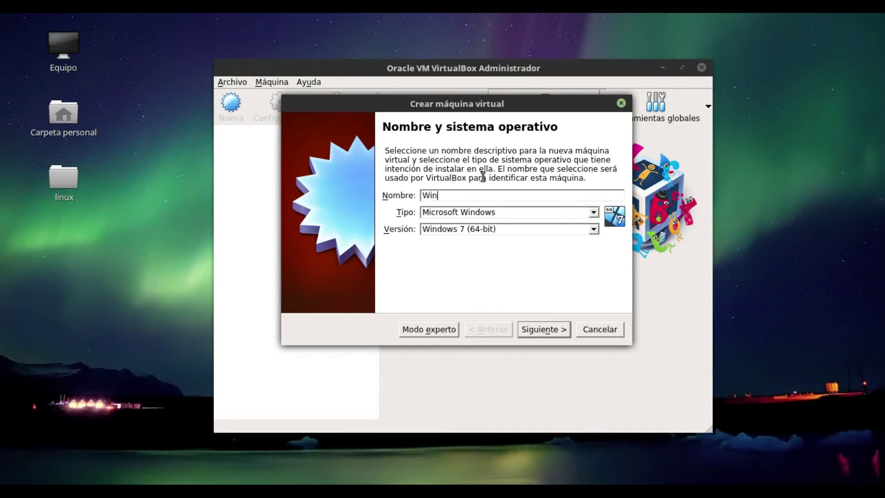
text(dowsServer2016)
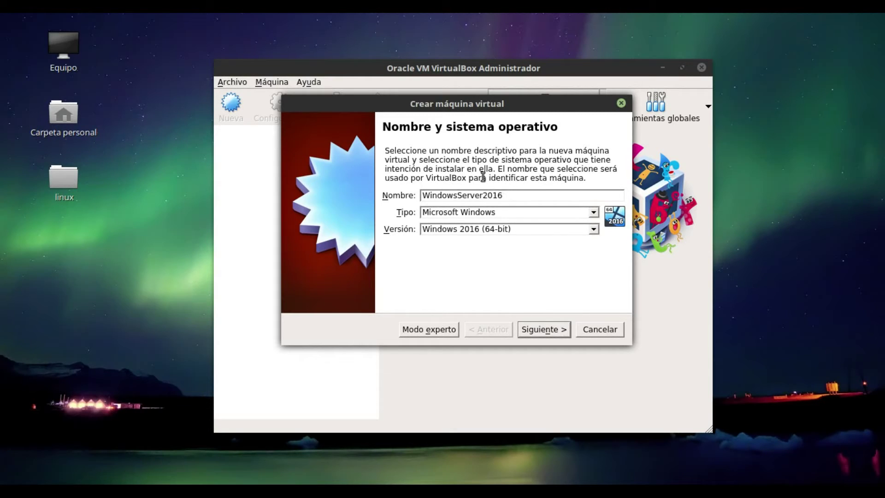
click(466, 216)
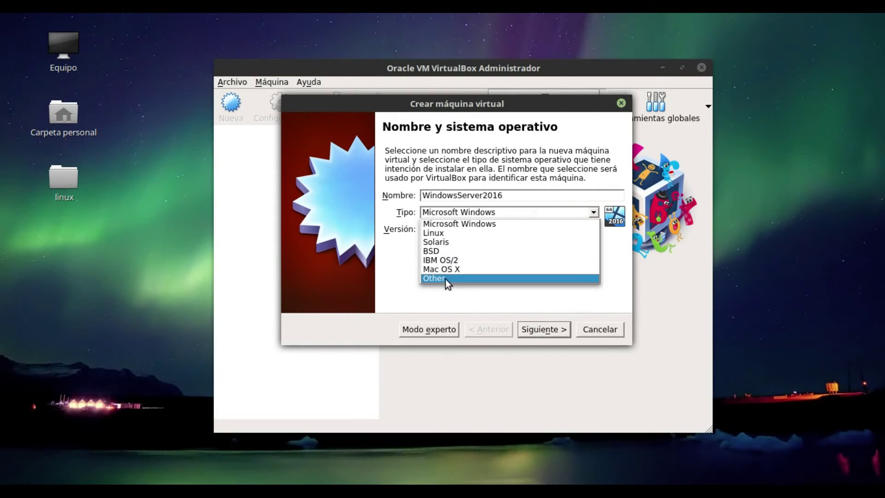
click(470, 223)
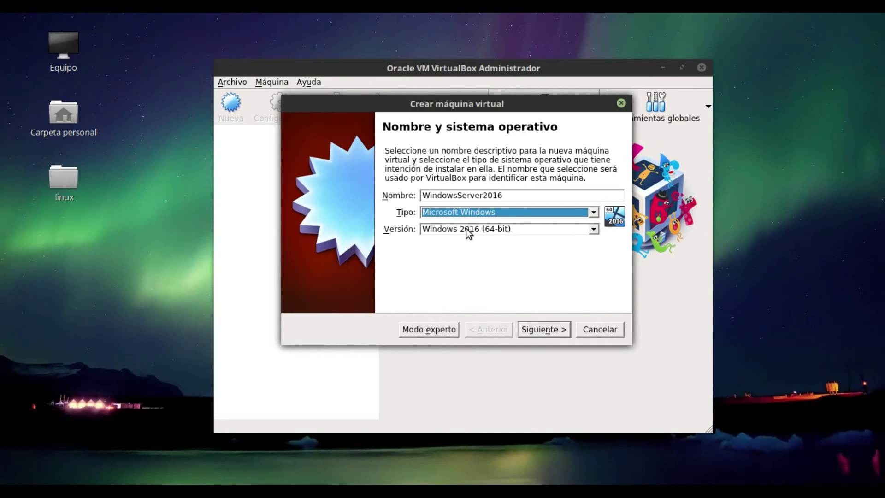
click(466, 230)
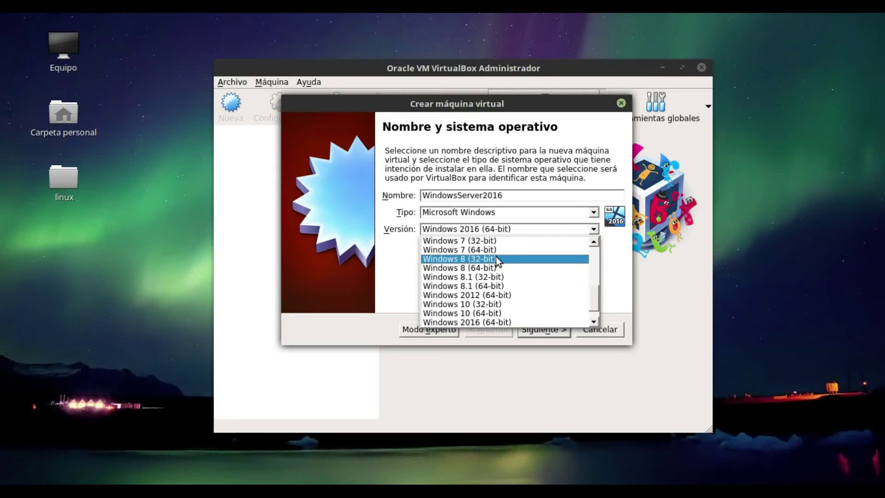
click(499, 321)
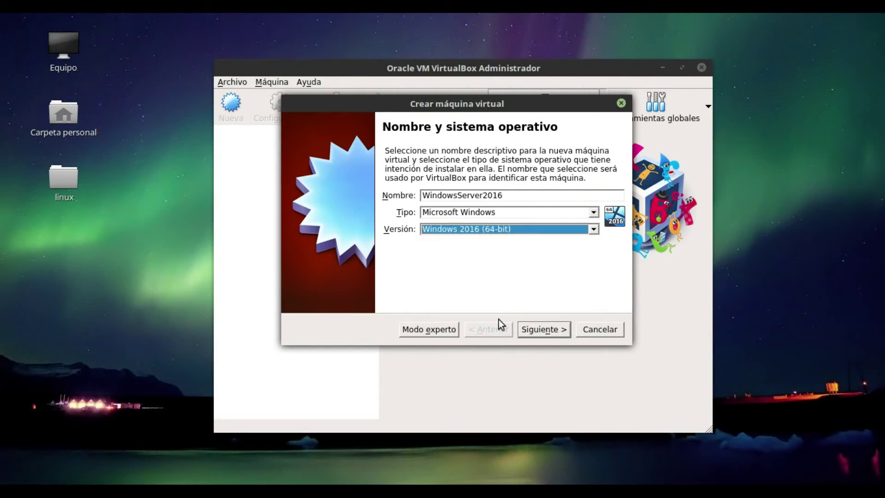
click(534, 328)
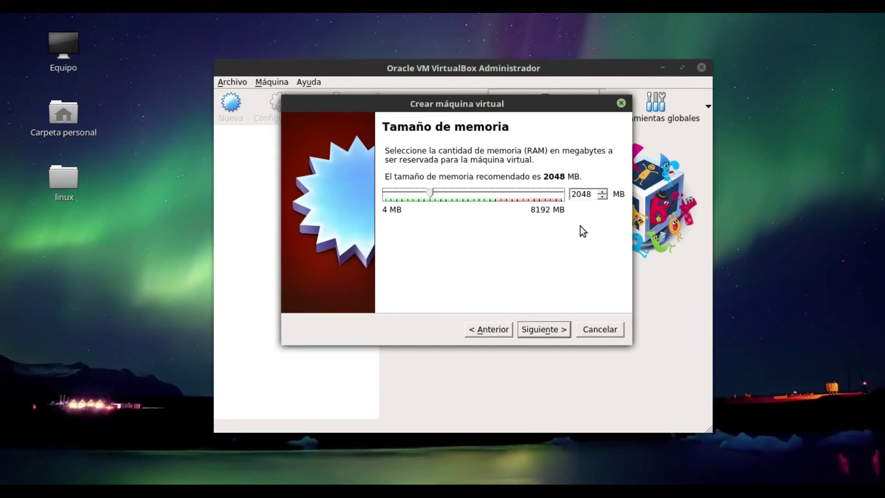
click(538, 329)
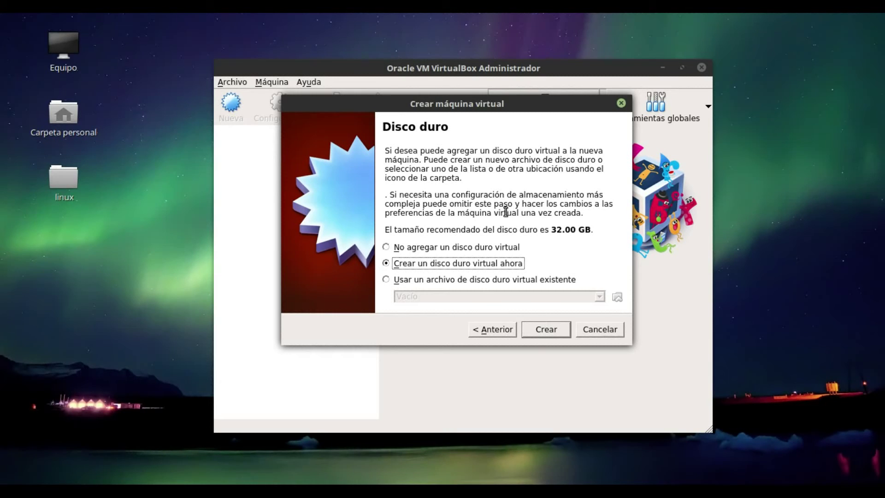
- Try the hard disk options for adding no virtual disk and for using an existing disk file, checking its list of available disks
click(416, 248)
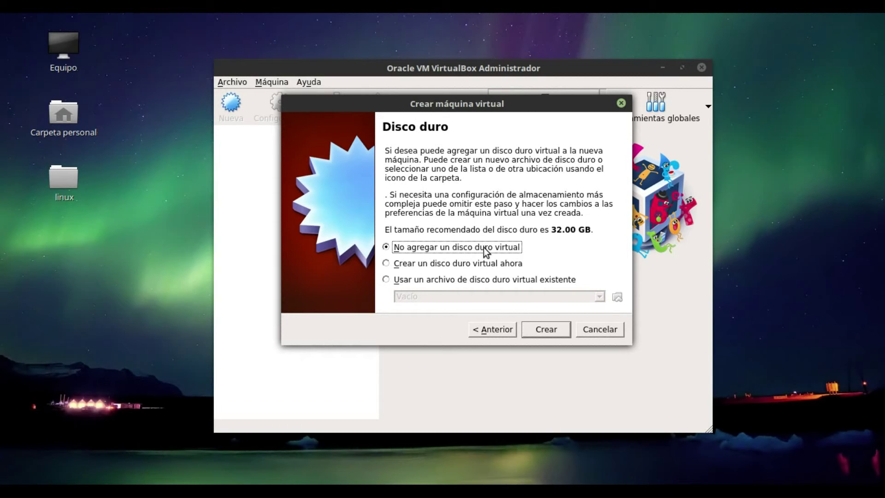
click(464, 265)
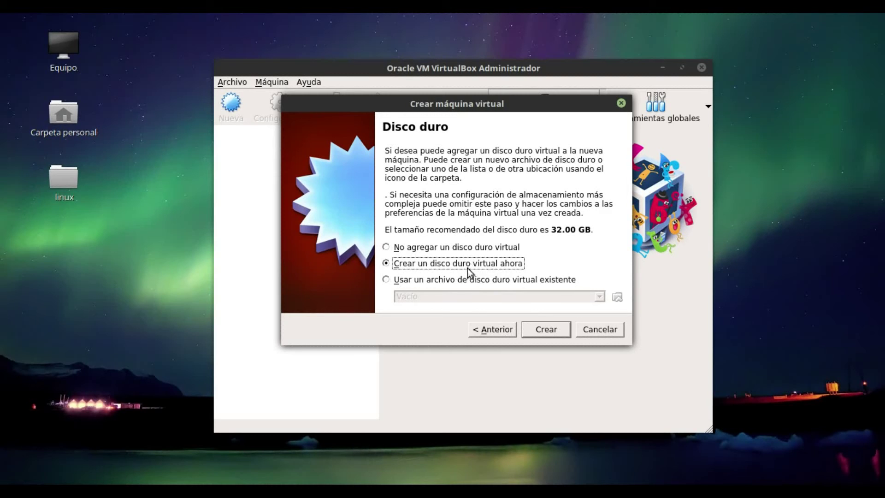
click(449, 280)
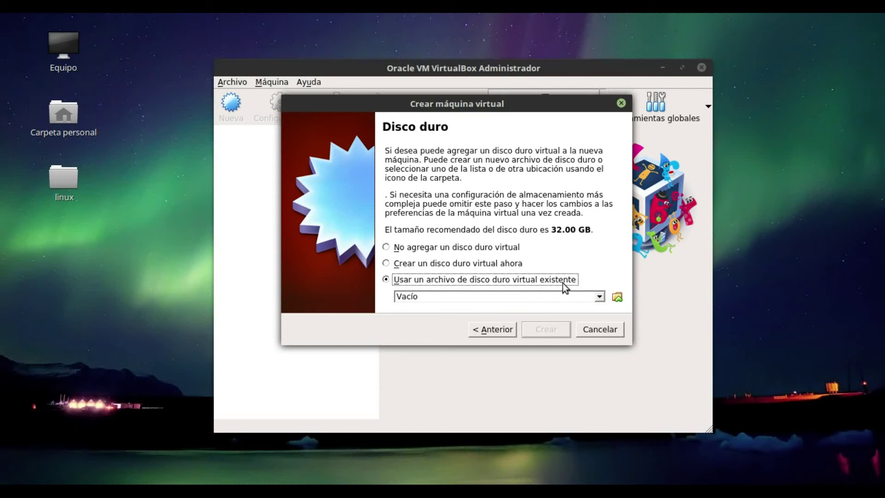
click(505, 297)
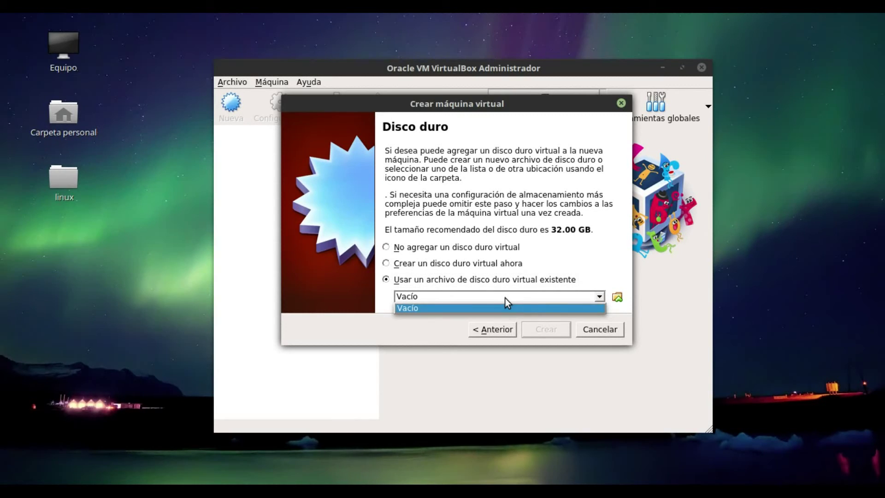
click(496, 297)
click(496, 298)
click(497, 297)
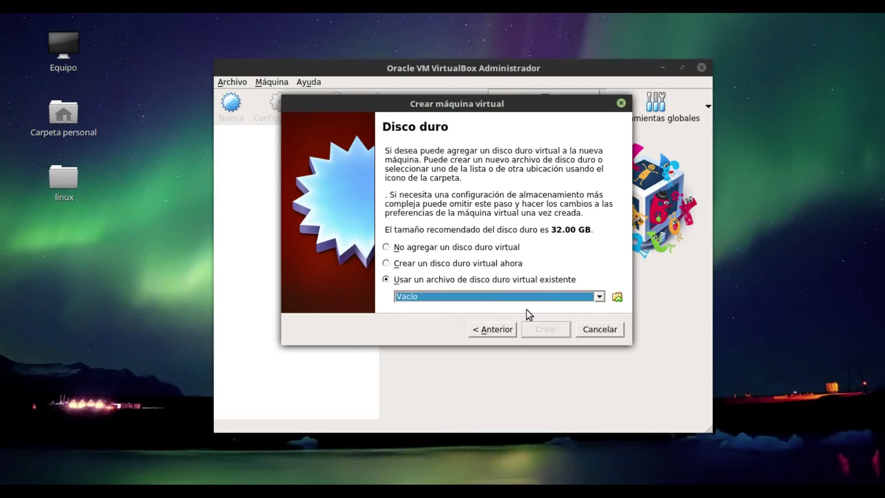
- Choose to create a virtual hard disk now, as a VDI file with fixed size (Tamaño fijo)
click(464, 266)
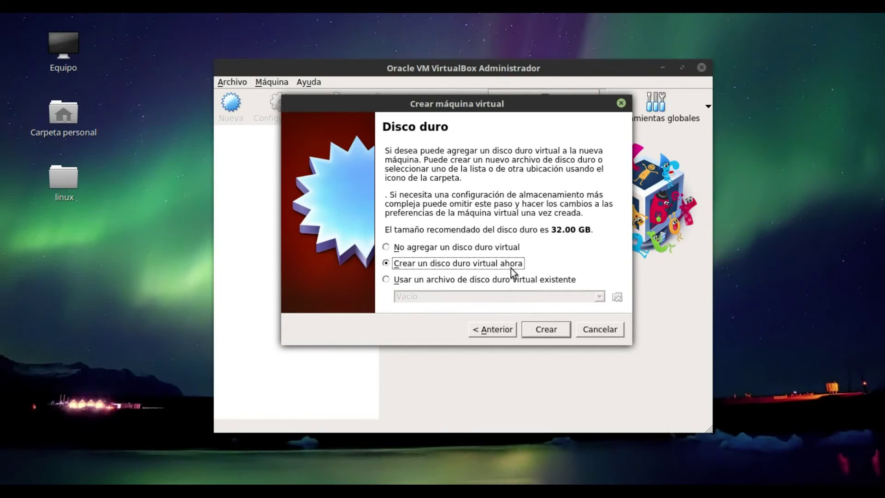
click(550, 327)
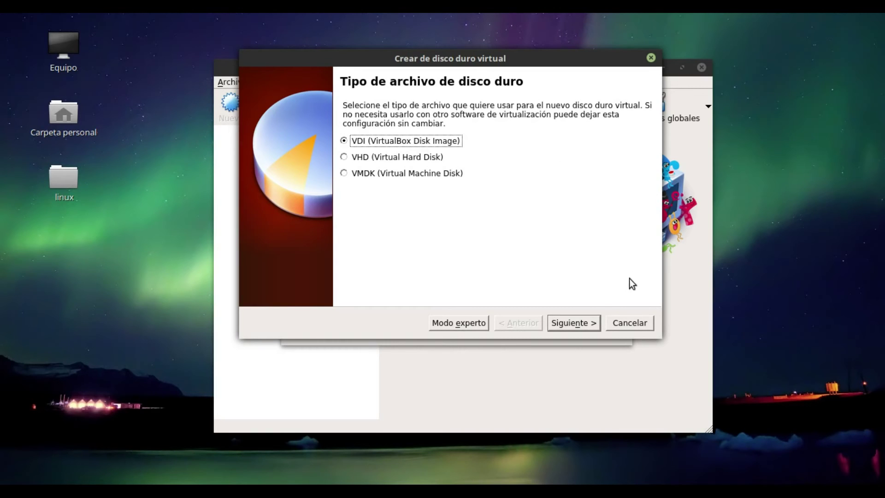
click(579, 325)
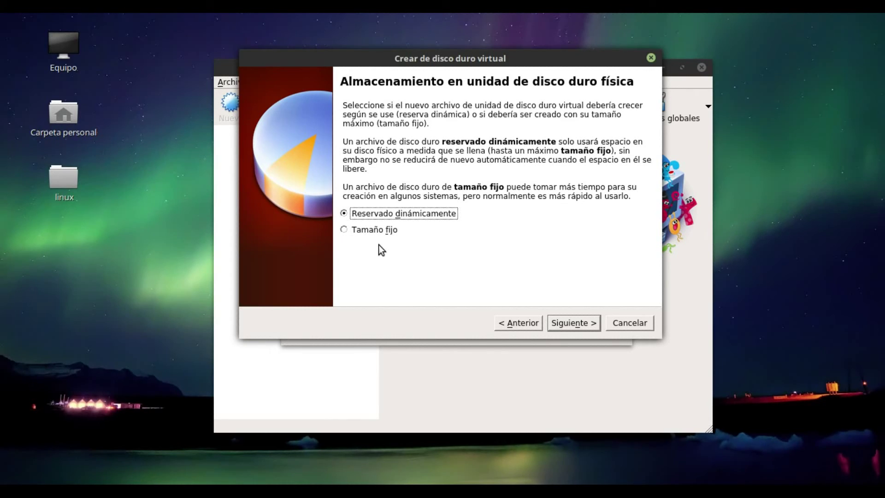
click(372, 229)
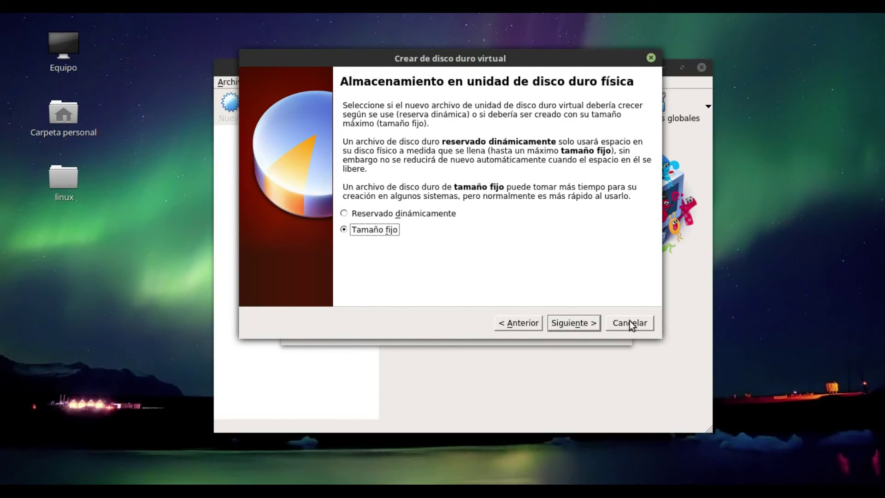
click(582, 329)
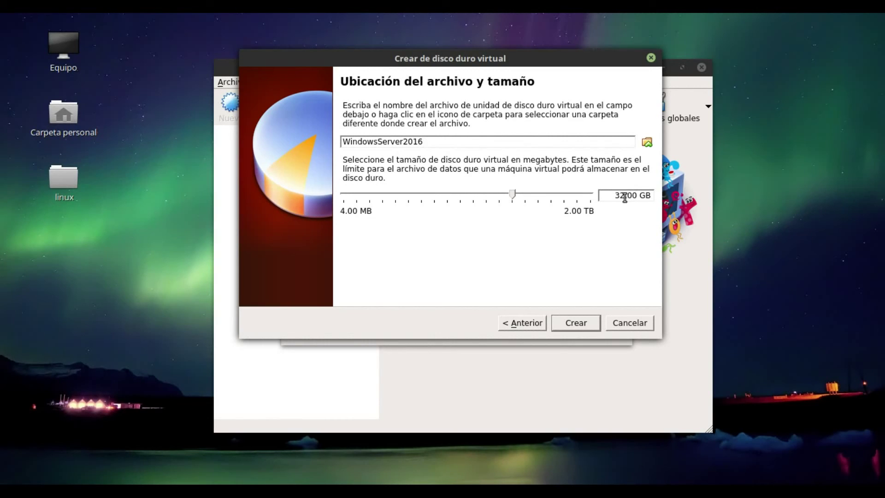
- Set the virtual disk size to 50.00 GB and create the WindowsServer2016 disk
key(BackSpace)
key(BackSpace)
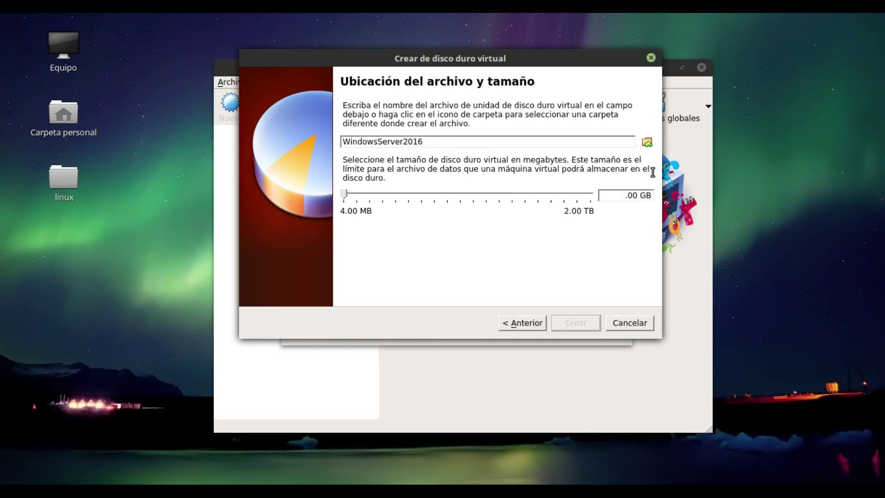
text(50)
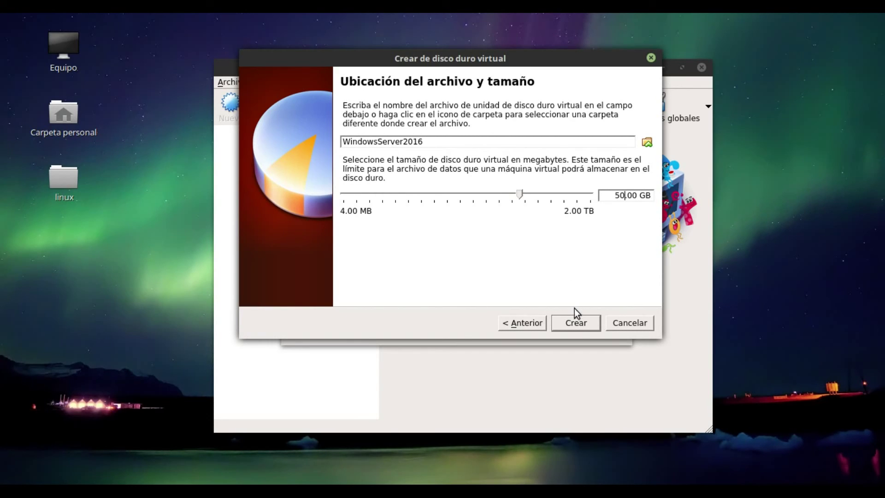
click(579, 326)
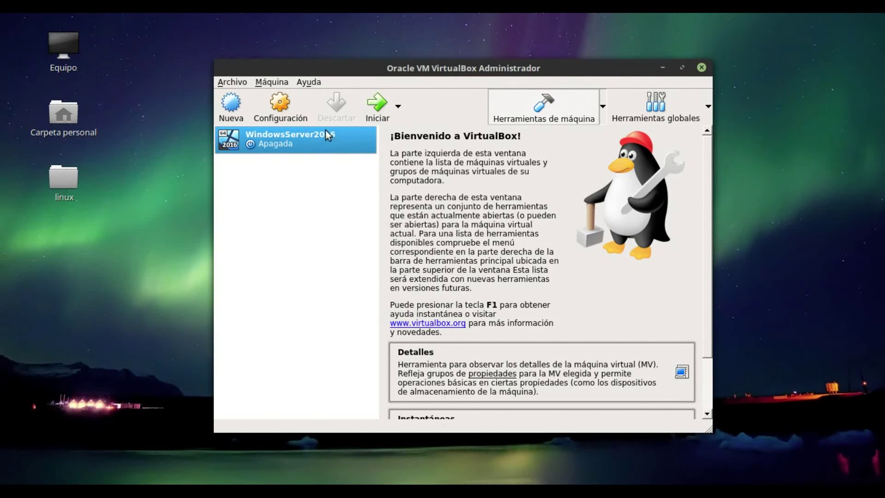
- Open the WindowsServer2016 machine's settings and review its general, system, acceleration, display and storage options
click(271, 112)
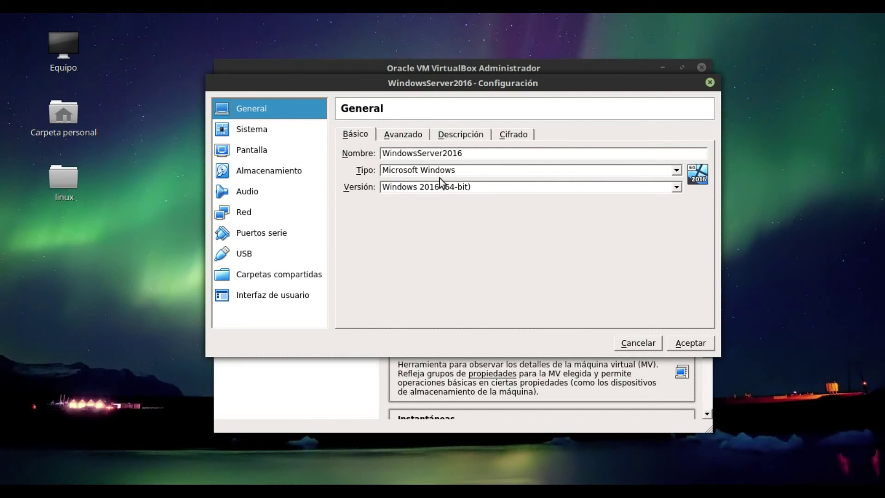
click(247, 132)
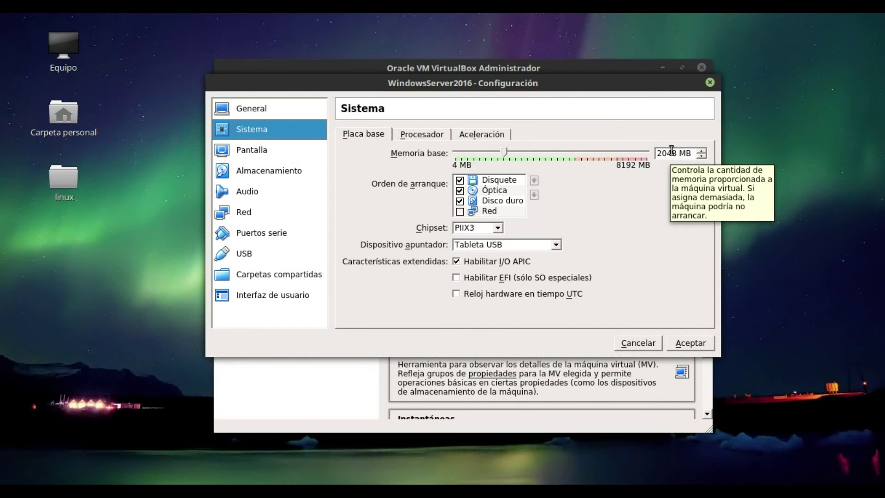
click(459, 180)
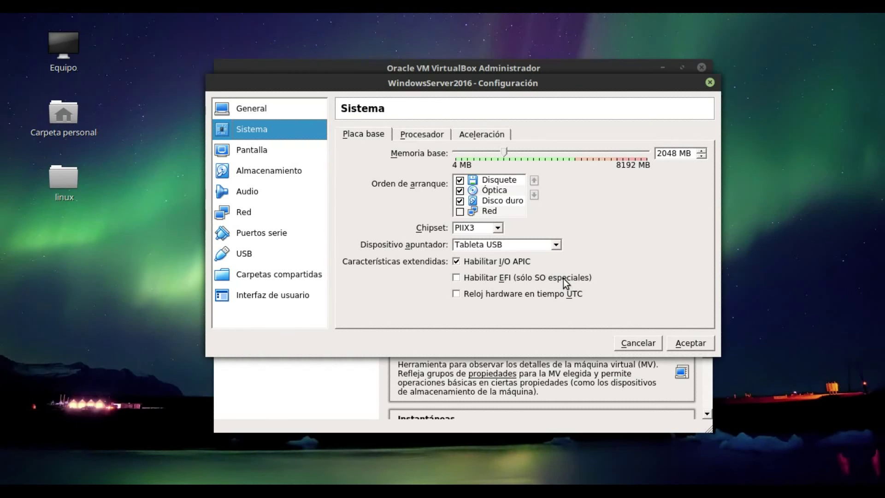
mouse_move(563, 278)
click(479, 130)
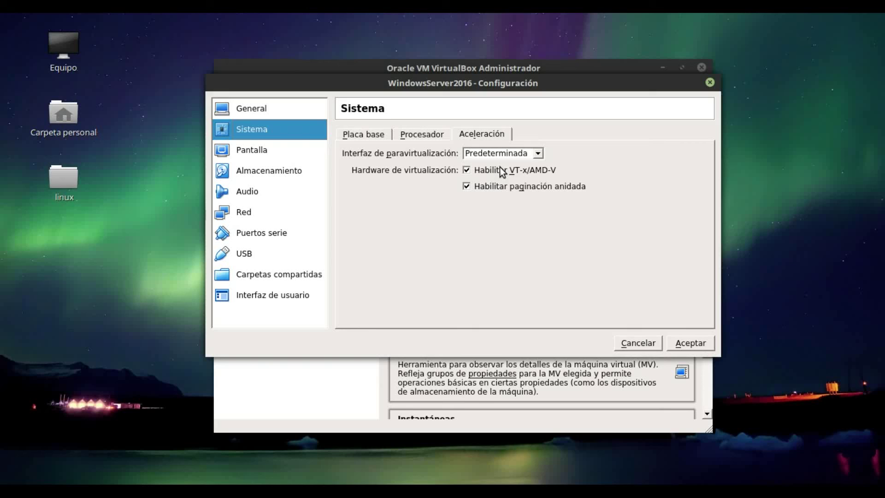
click(262, 152)
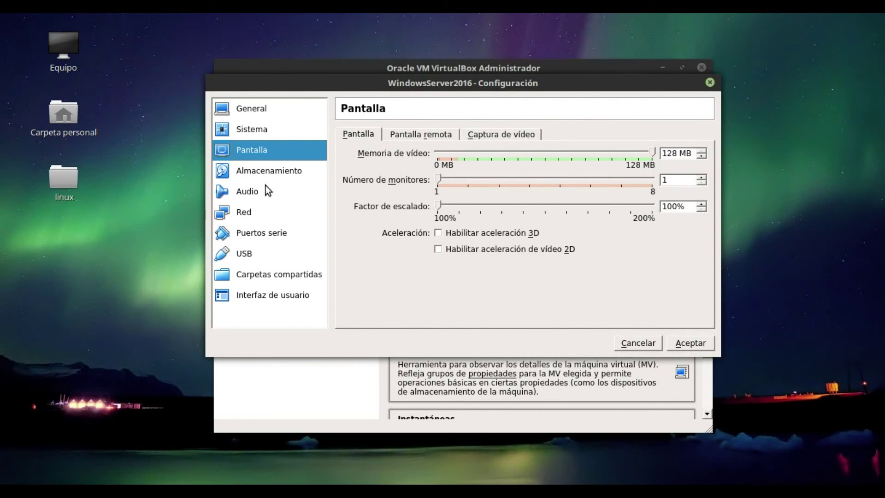
click(266, 173)
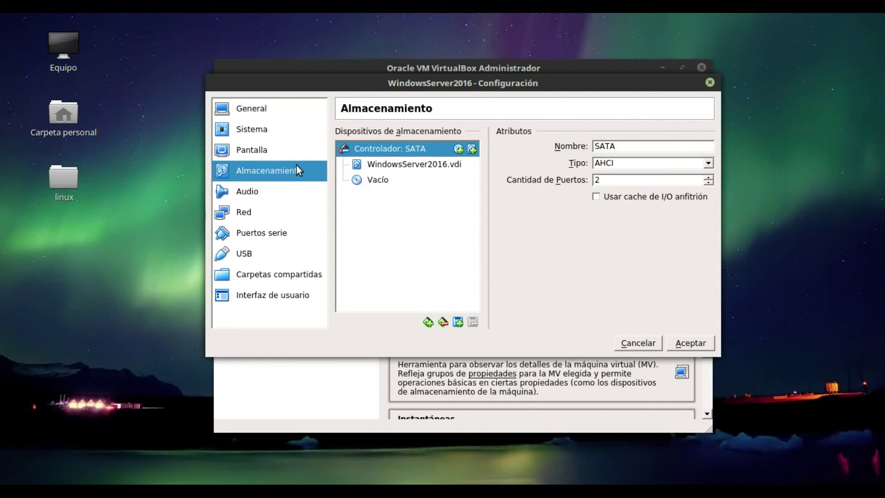
- Check the WindowsServer2016.vdi disk's details and try Red NAT and Red interna as connection types for network adapter 1
click(405, 168)
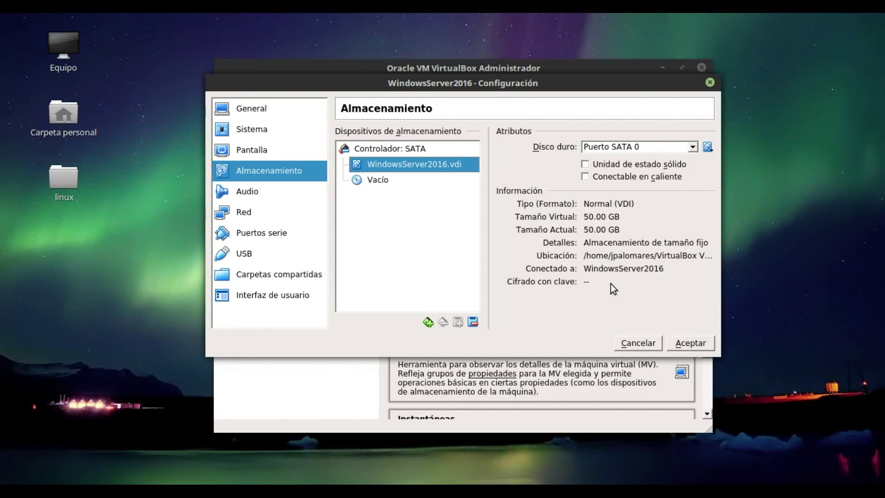
click(247, 217)
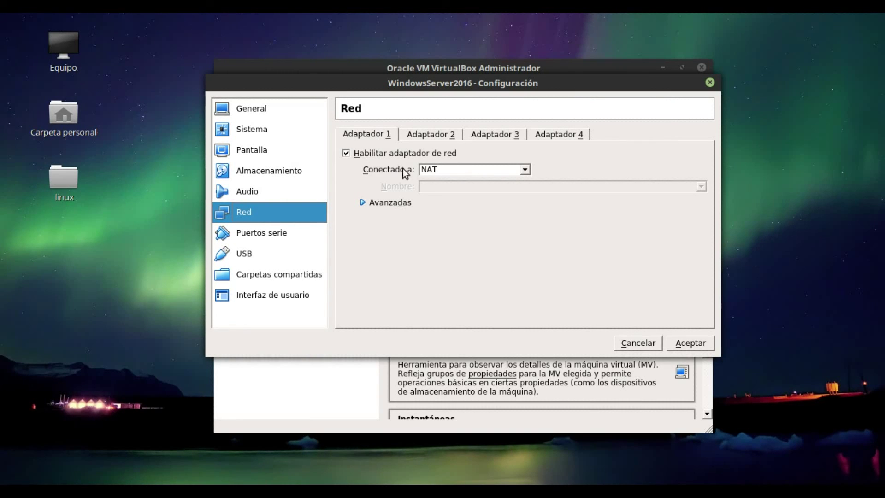
click(440, 170)
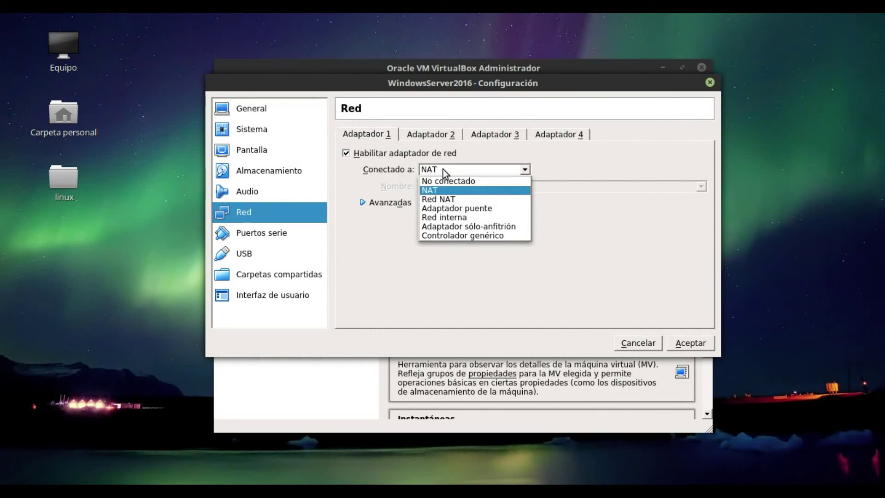
click(452, 198)
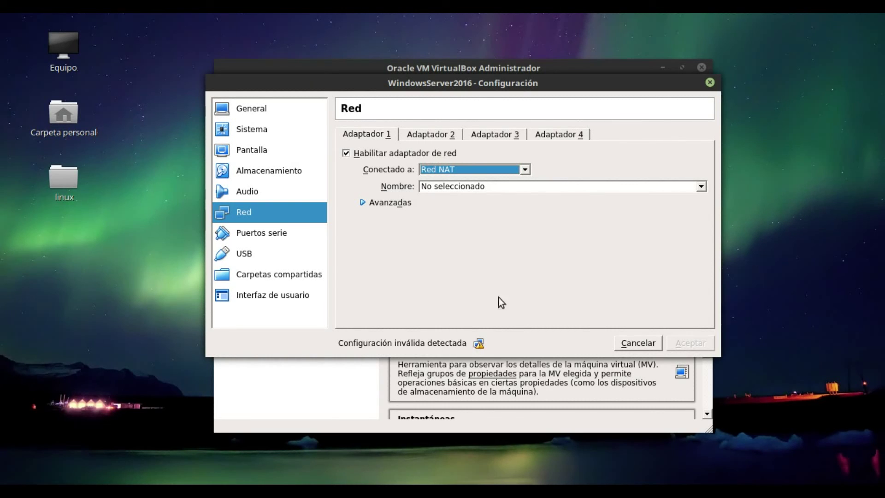
click(519, 172)
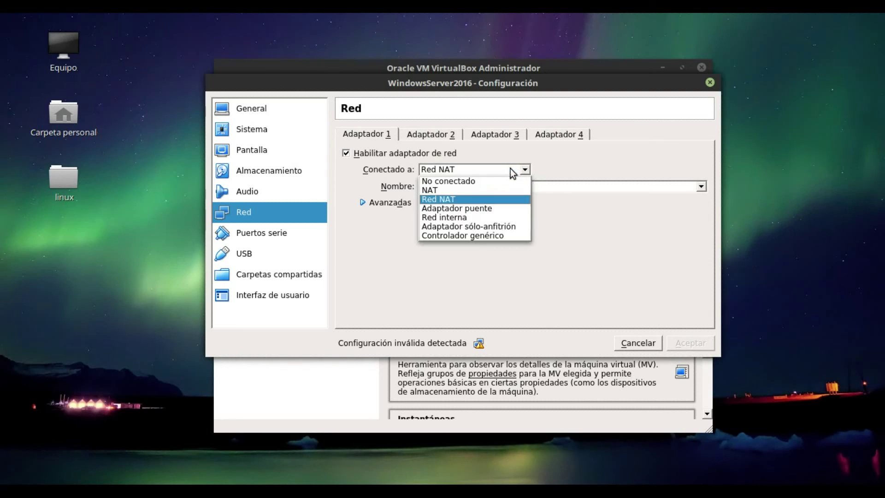
click(464, 214)
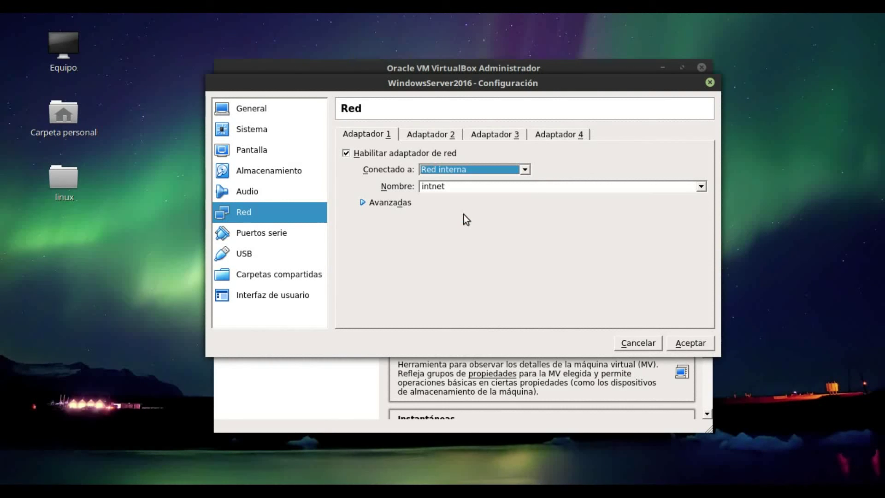
- Set the WindowsServer2016 machine's network adapter 1 to a bridged connection (Adaptador puente) and save the settings
click(480, 172)
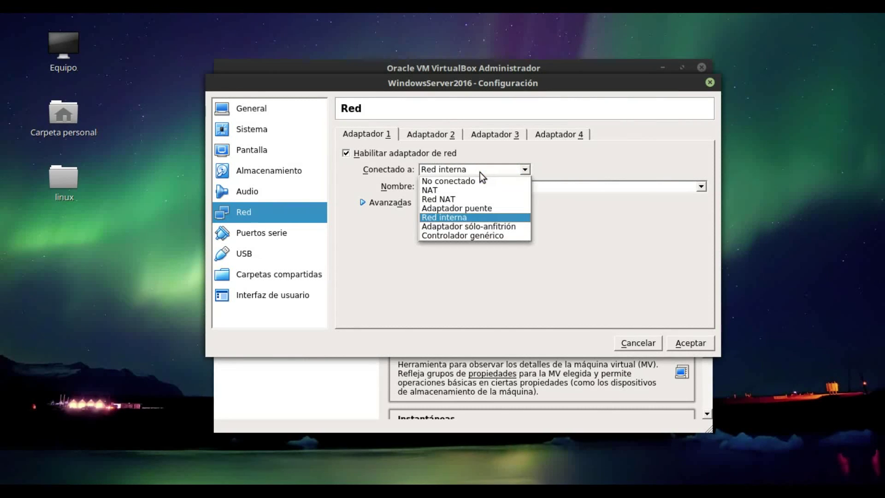
click(479, 209)
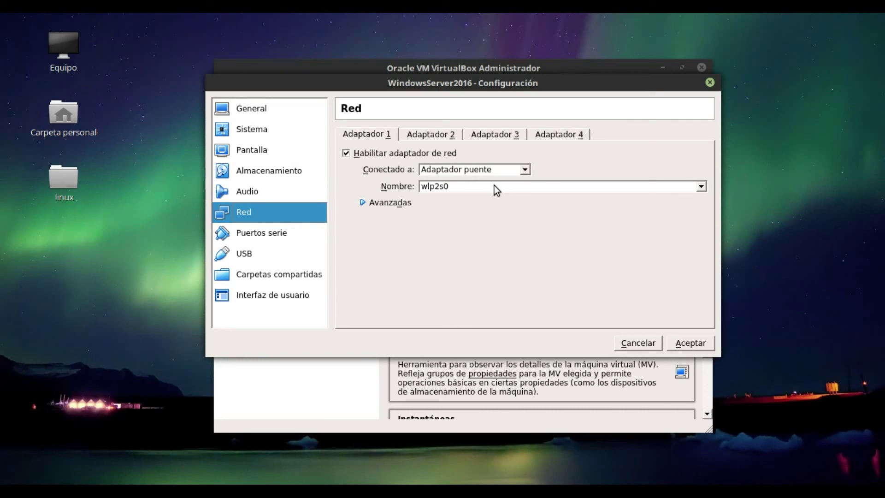
click(682, 349)
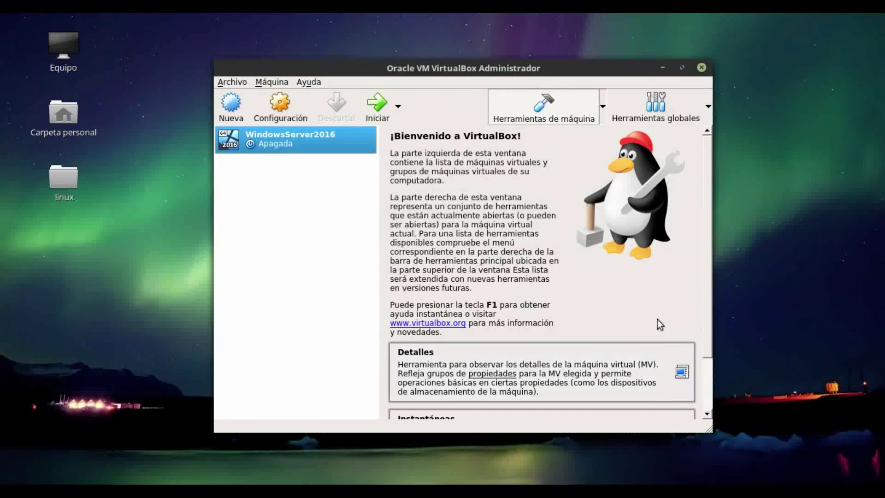